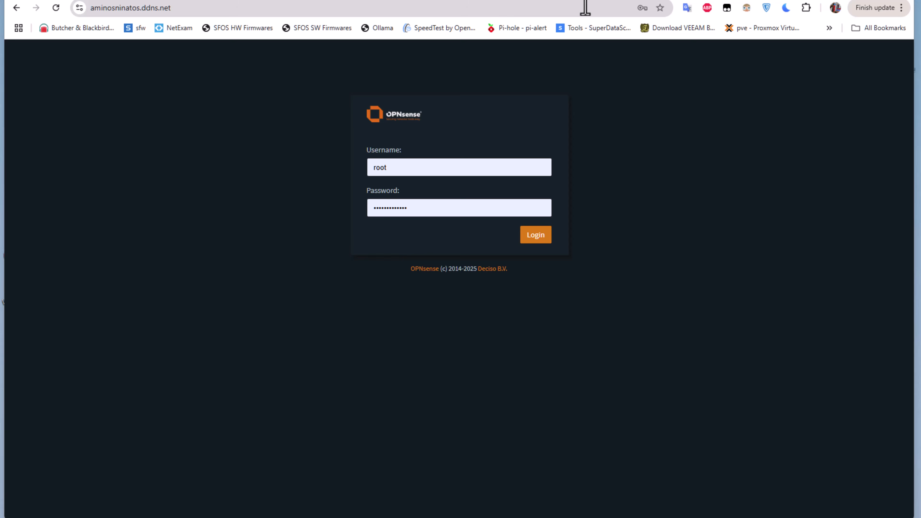
- Log in to the firewall with the prefilled credentials and open the trust authorities list under System
left_click(532, 236)
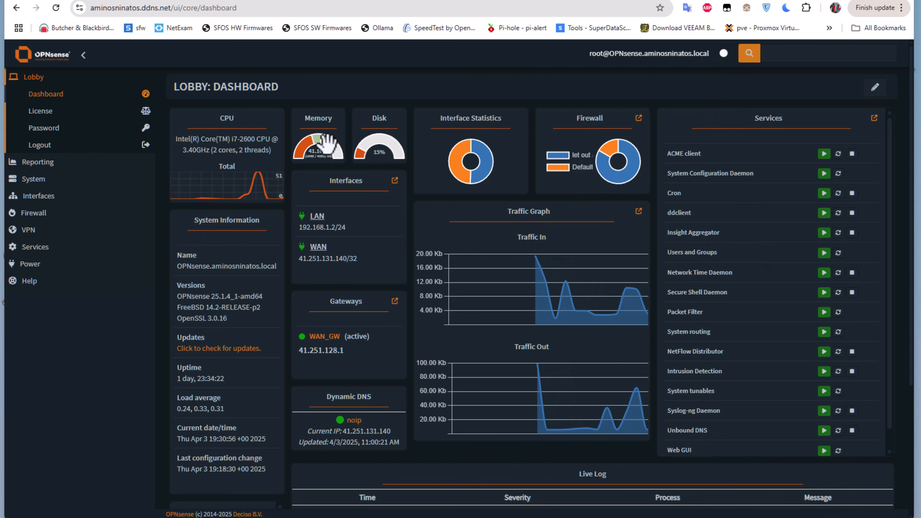
left_click(18, 180)
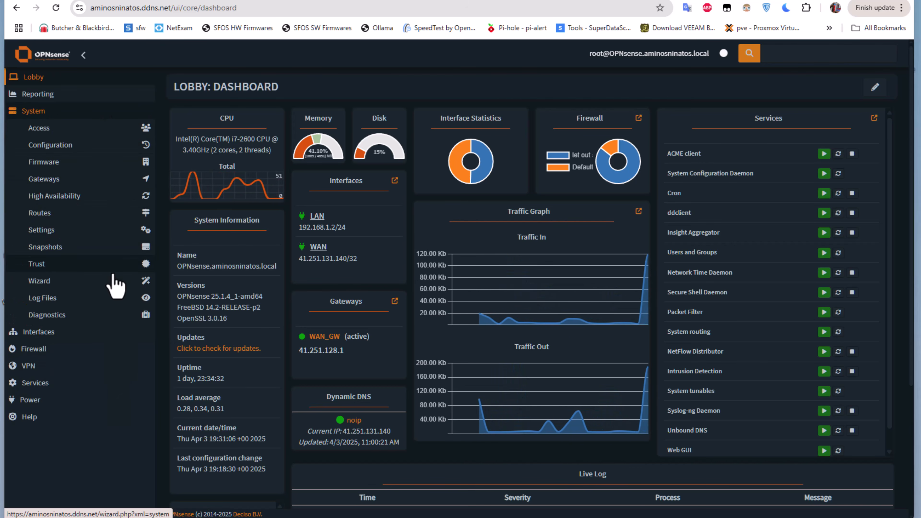
left_click(72, 265)
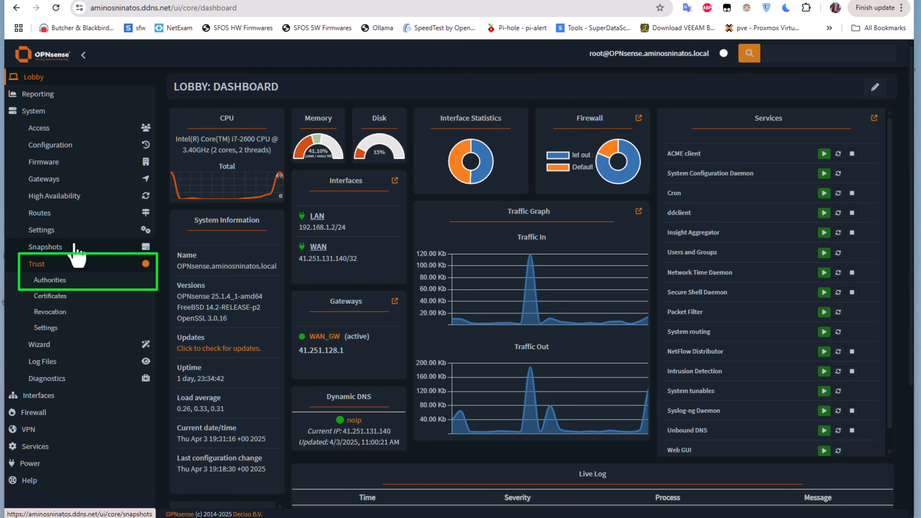
left_click(49, 280)
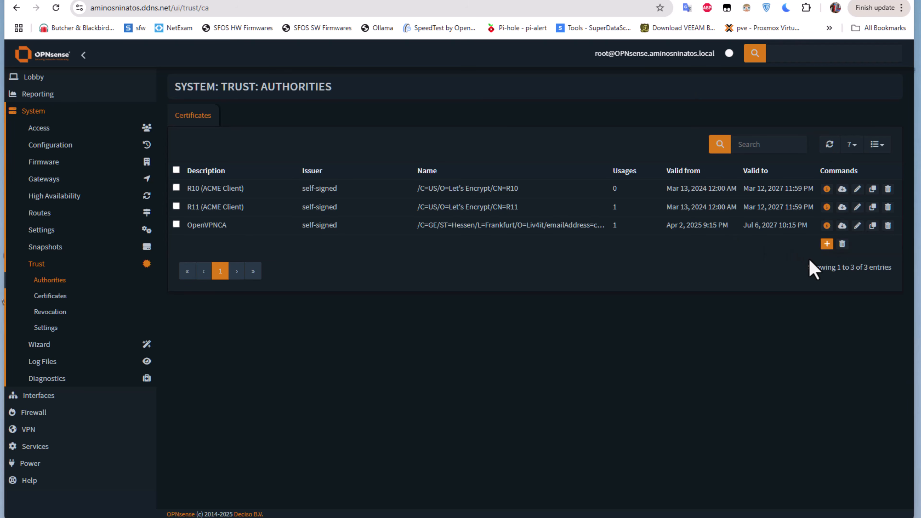
- Start a new internal certificate authority with the description openvpn_cert_auth
left_click(827, 244)
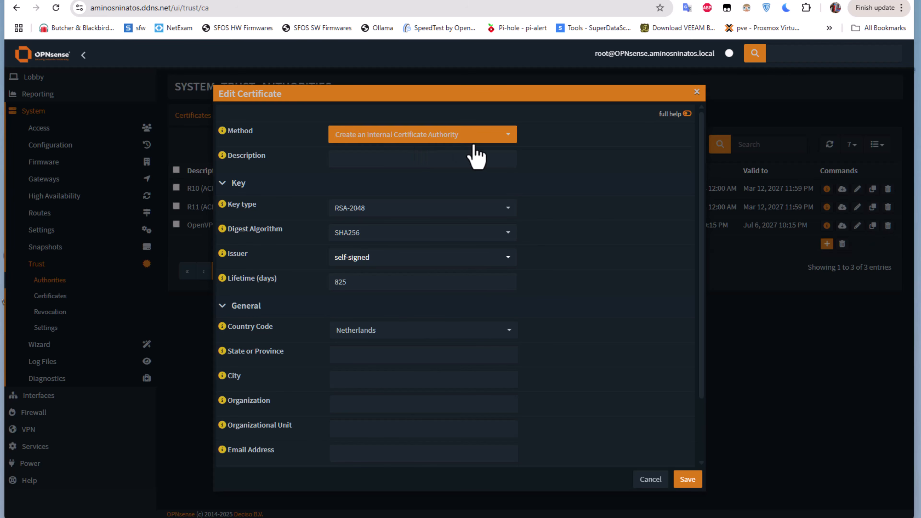
left_click(372, 164)
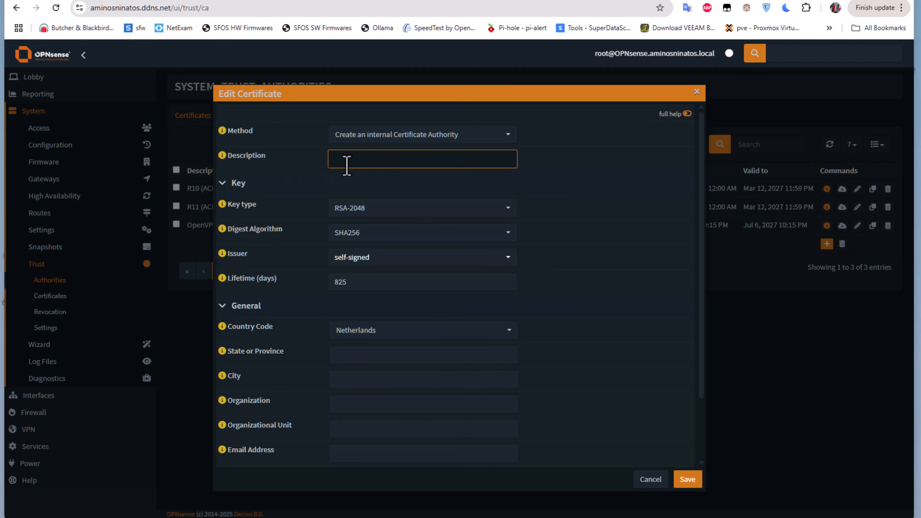
left_click(375, 162)
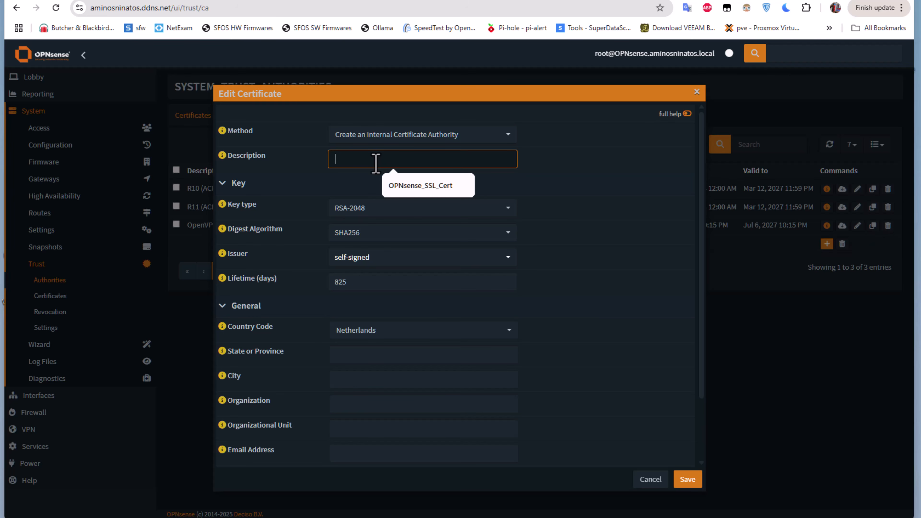
type("open")
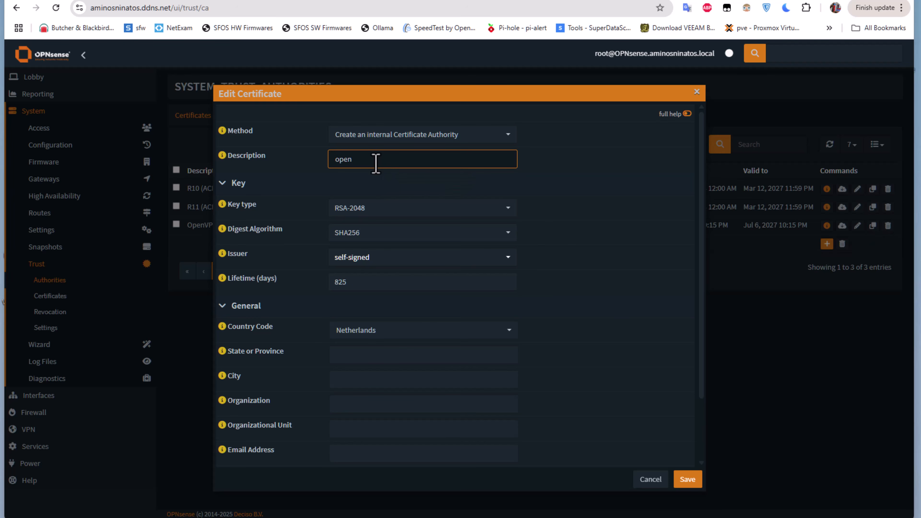
type("vpn_cert_auth")
- Set the certificate authority's key type to RSA-4096 and its digest algorithm to SHA512
left_click(513, 209)
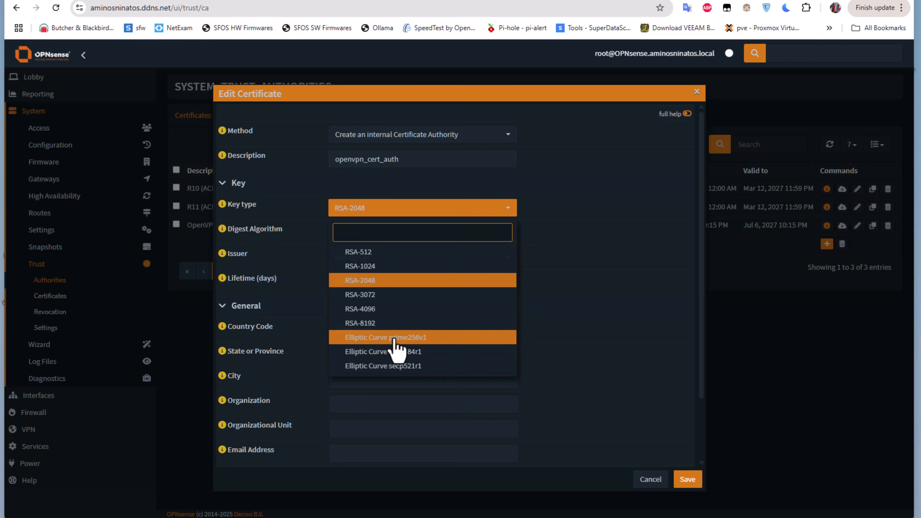
left_click(405, 311)
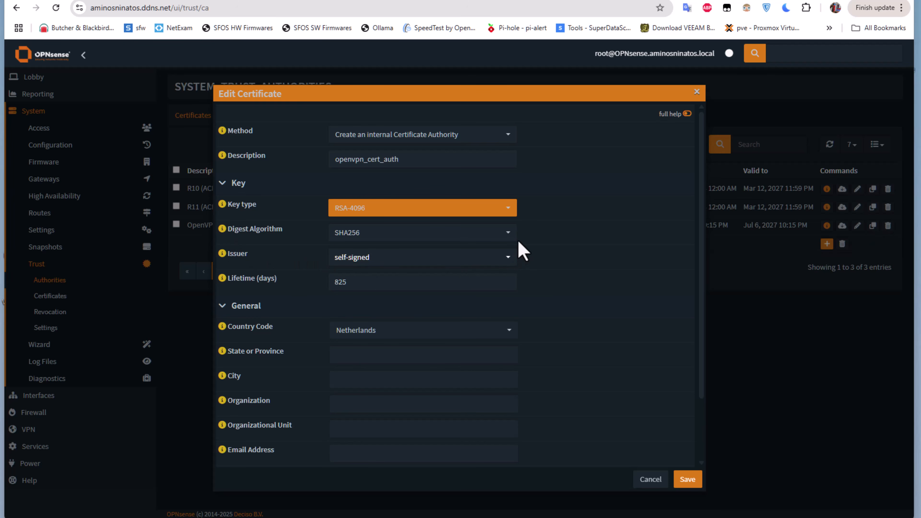
left_click(511, 238)
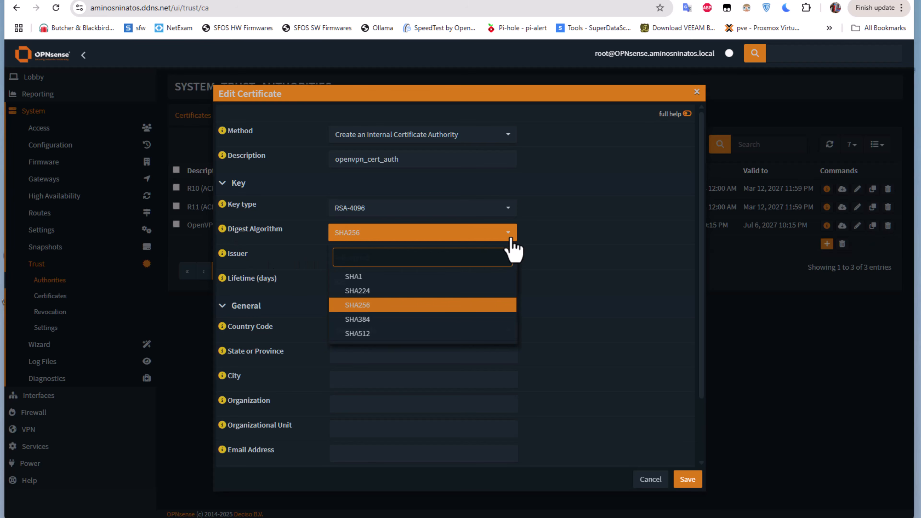
left_click(426, 333)
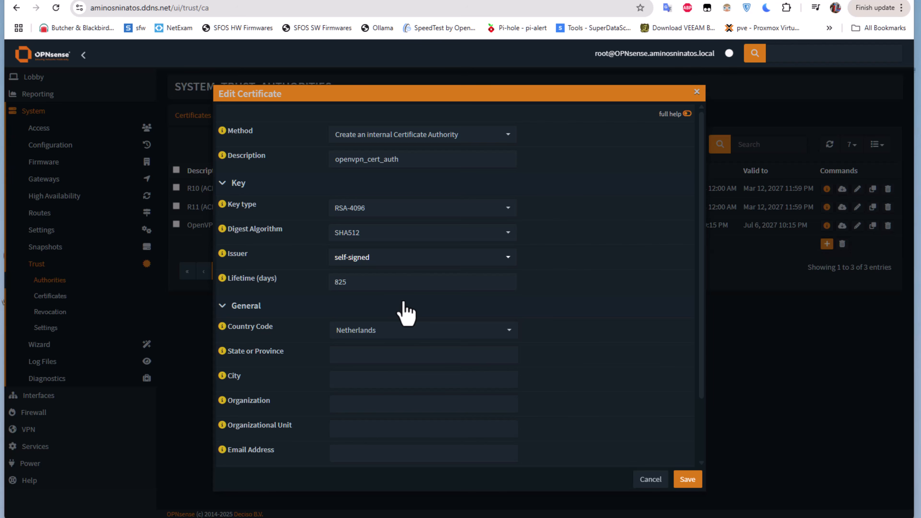
- Set the certificate authority's country to Germany, state to Hessen and city to Frankfurt
scroll(405, 312, "down", 1)
scroll(408, 283, "down", 1)
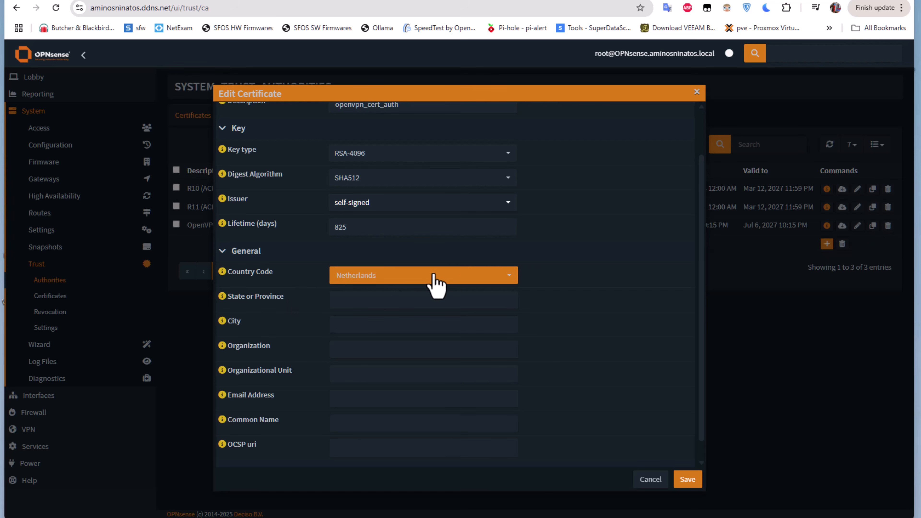
left_click(460, 278)
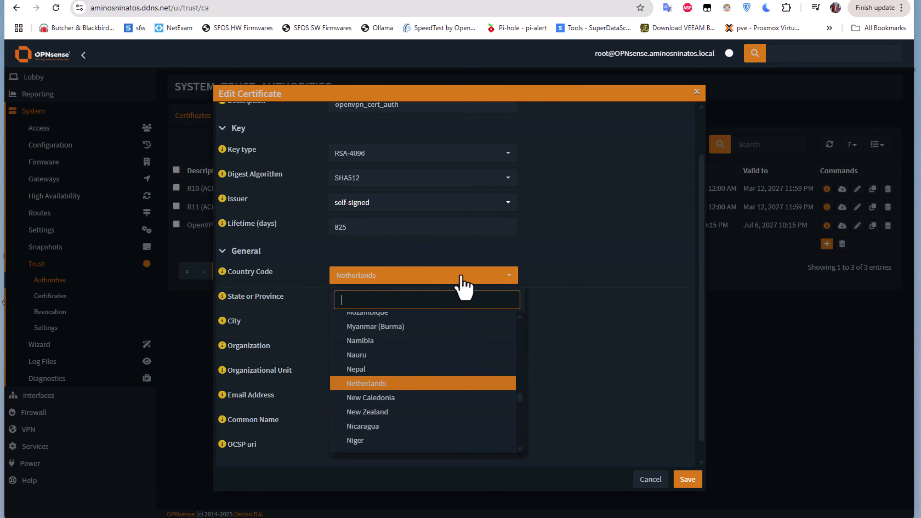
type("ge")
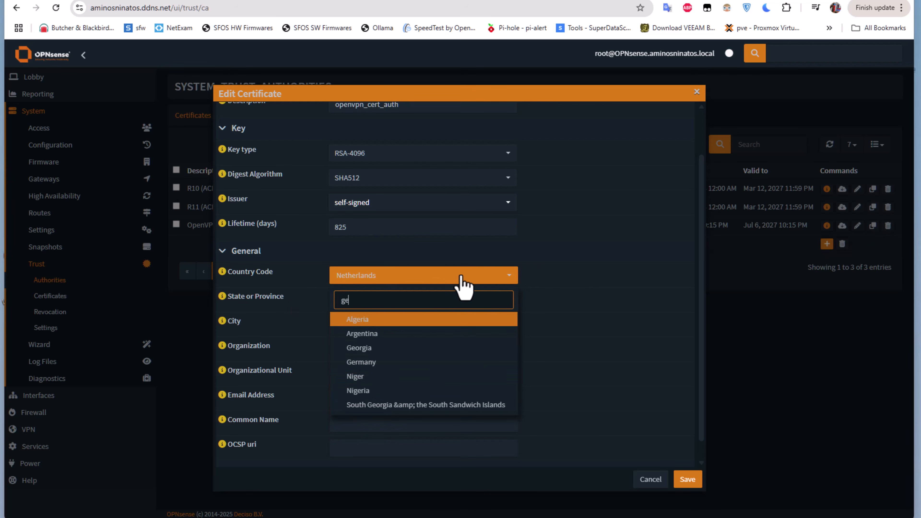
left_click(381, 362)
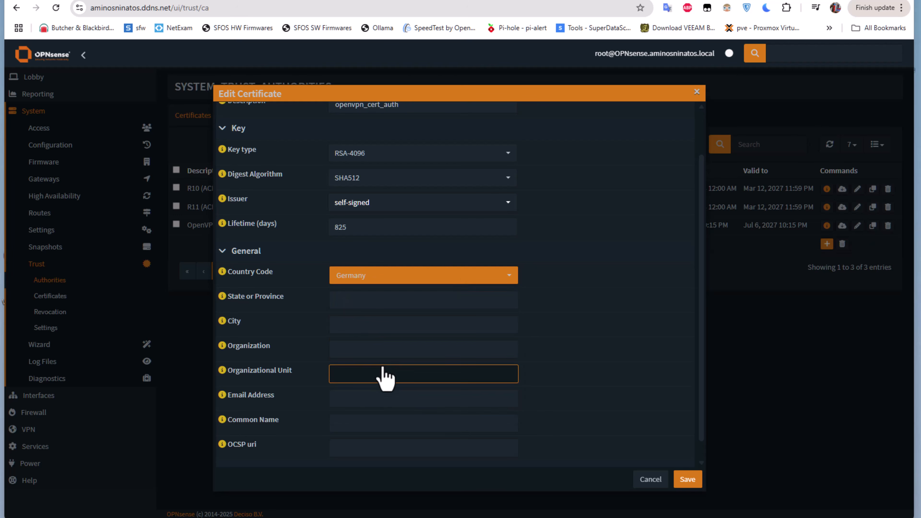
left_click(340, 304)
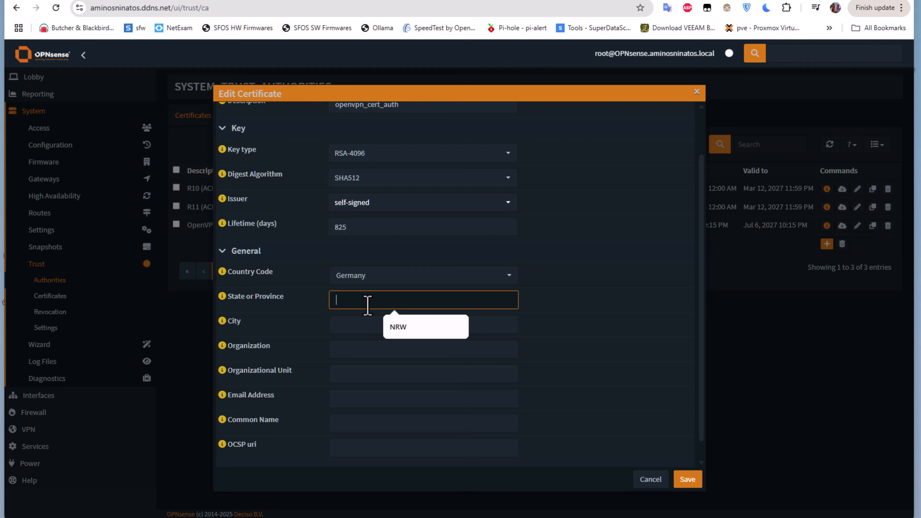
type("Hessen")
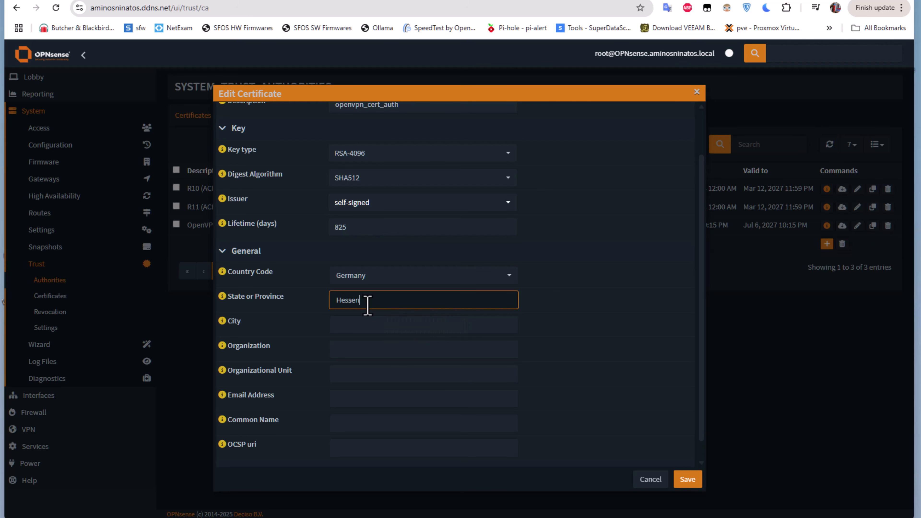
left_click(357, 327)
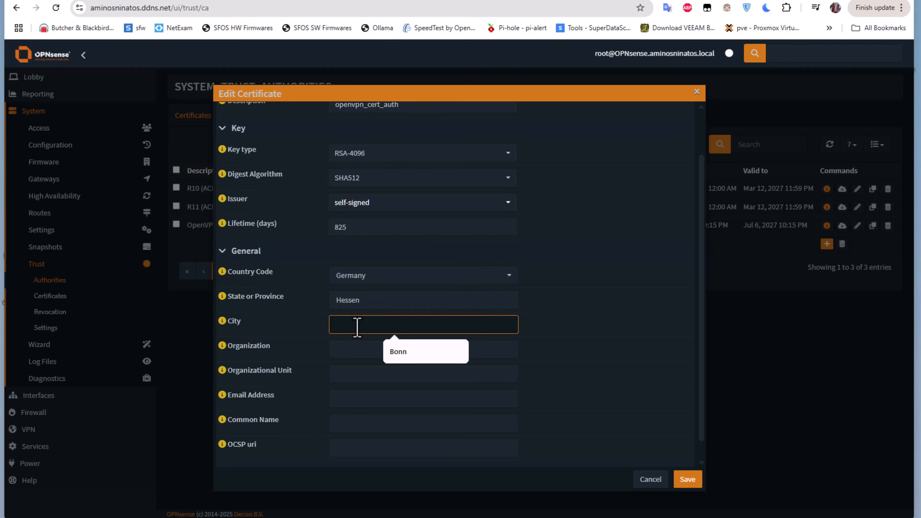
type("Fran")
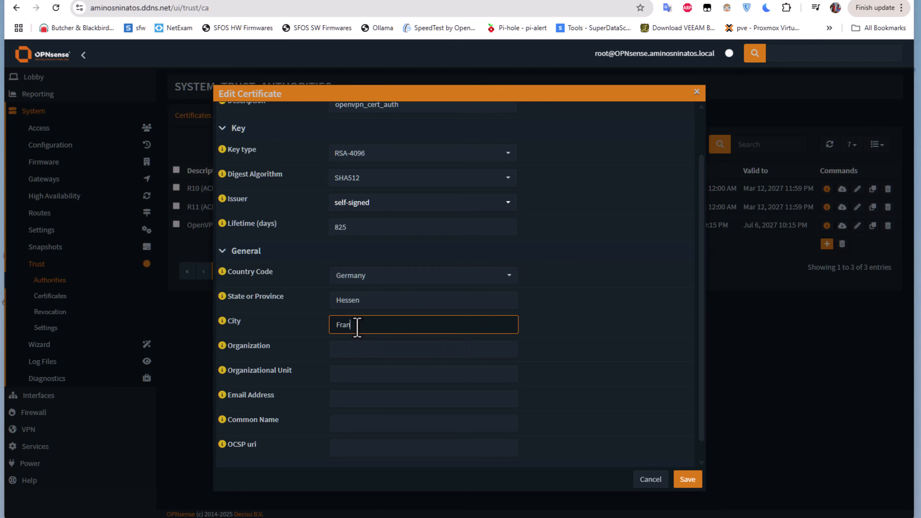
type("kfurt")
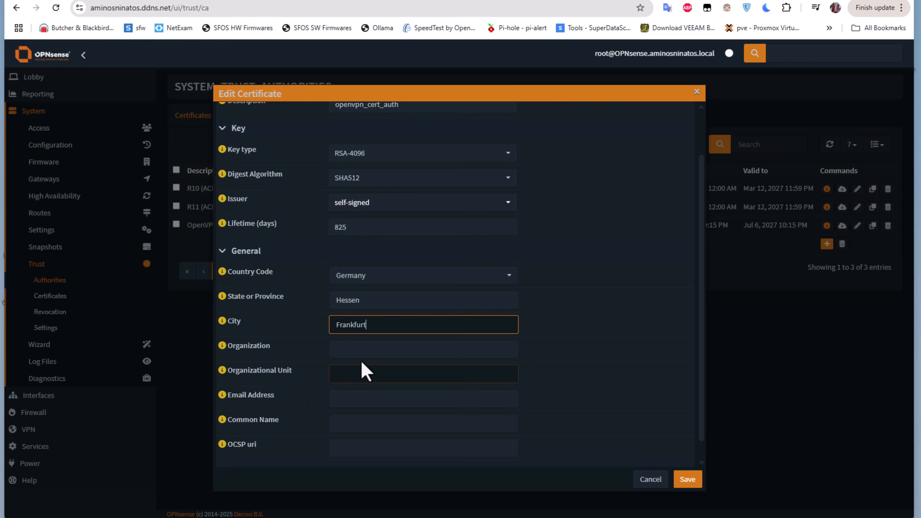
- Set the authority's organization to Liv4it and organizational unit to IT, and fill in the contact's e-mail address
left_click(380, 349)
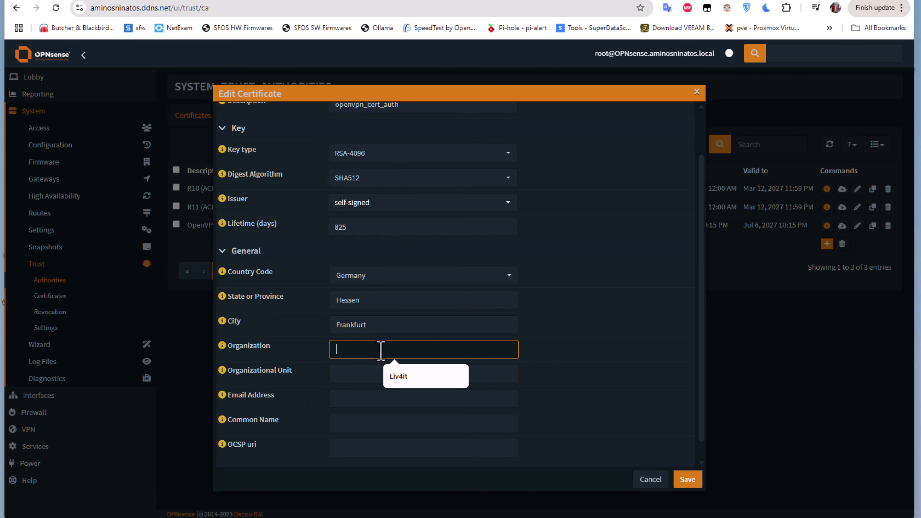
left_click(417, 379)
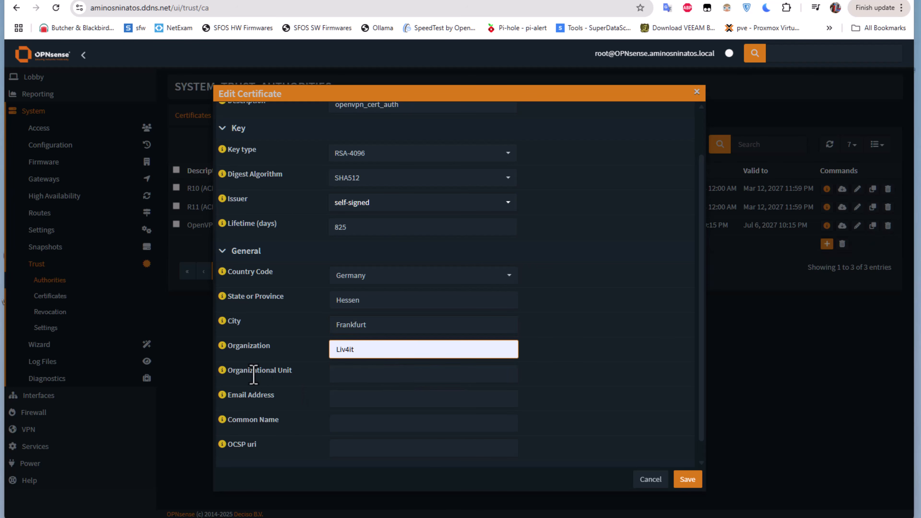
left_click(384, 375)
type("IT")
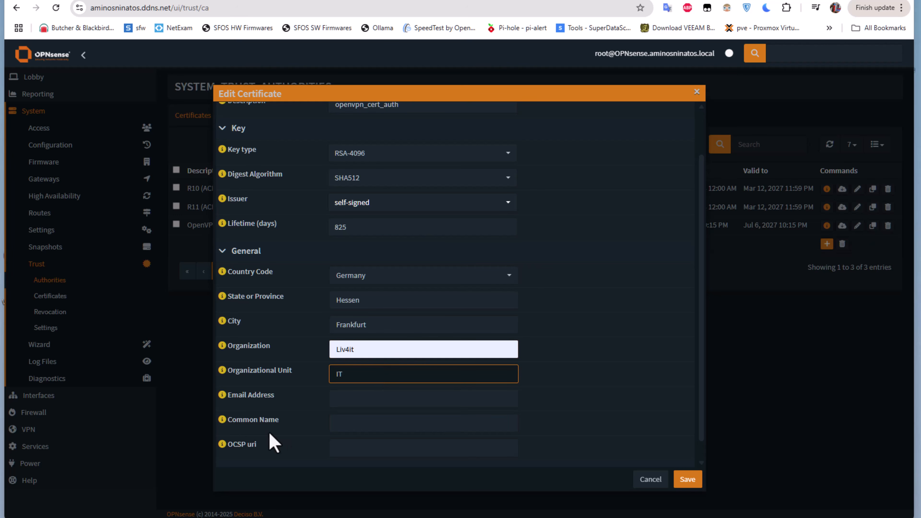
left_click(359, 397)
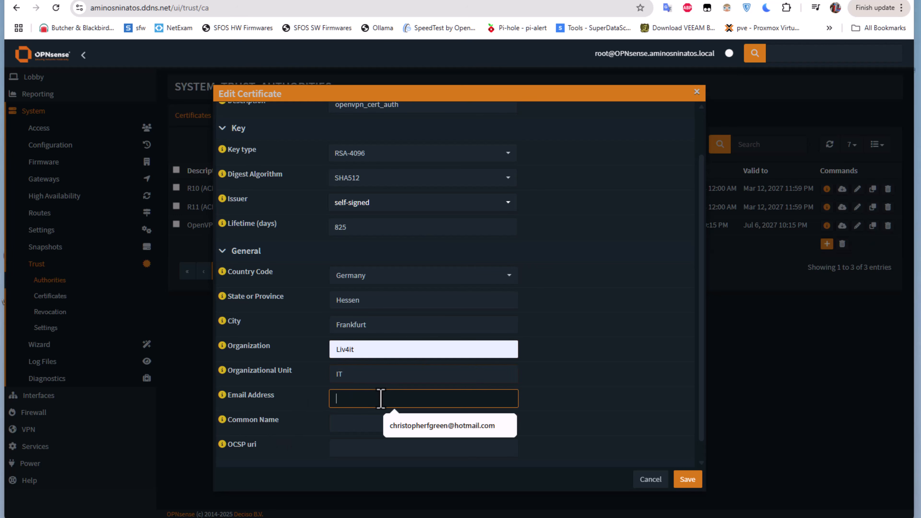
left_click(431, 433)
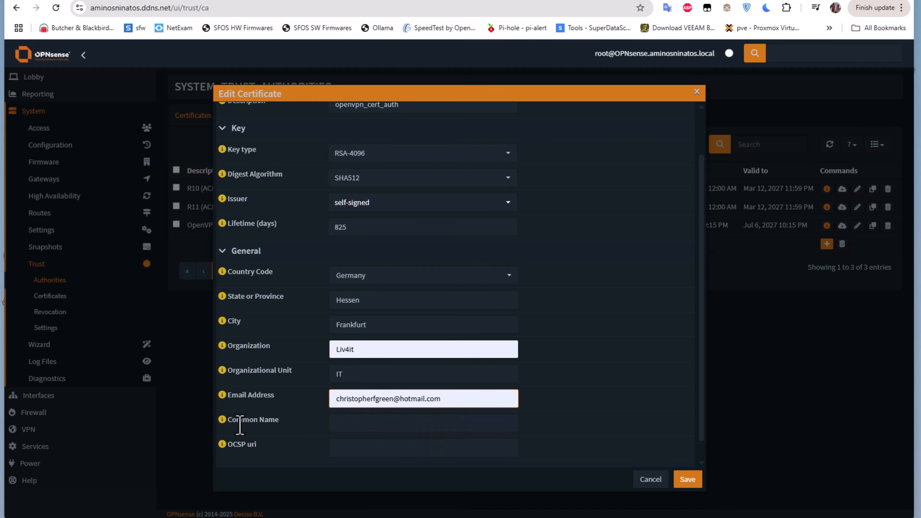
- Copy the description openvpn_cert_auth into the common name and save the certificate authority
scroll(257, 423, "up", 3)
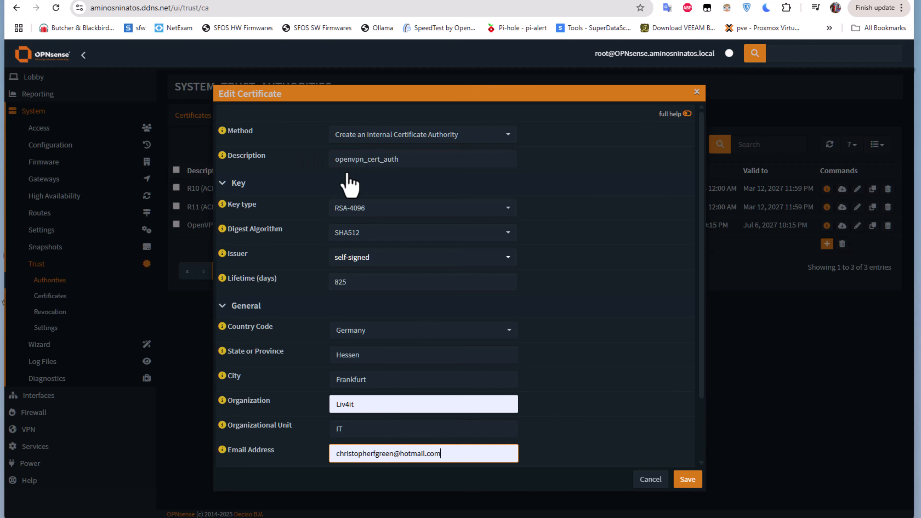
left_click_drag(418, 160, 326, 167)
key("ctrl+c")
scroll(426, 402, "down", 2)
left_click(354, 405)
key("ctrl+v")
left_click(465, 428)
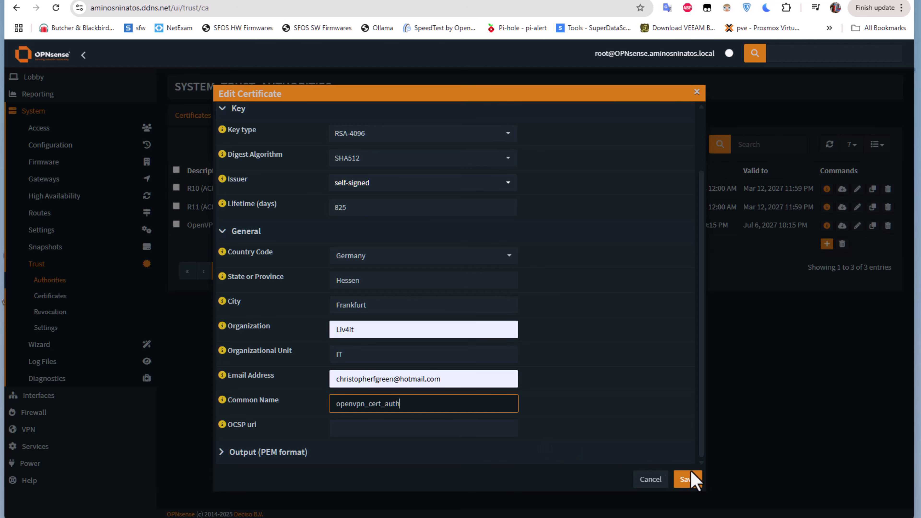
left_click(687, 479)
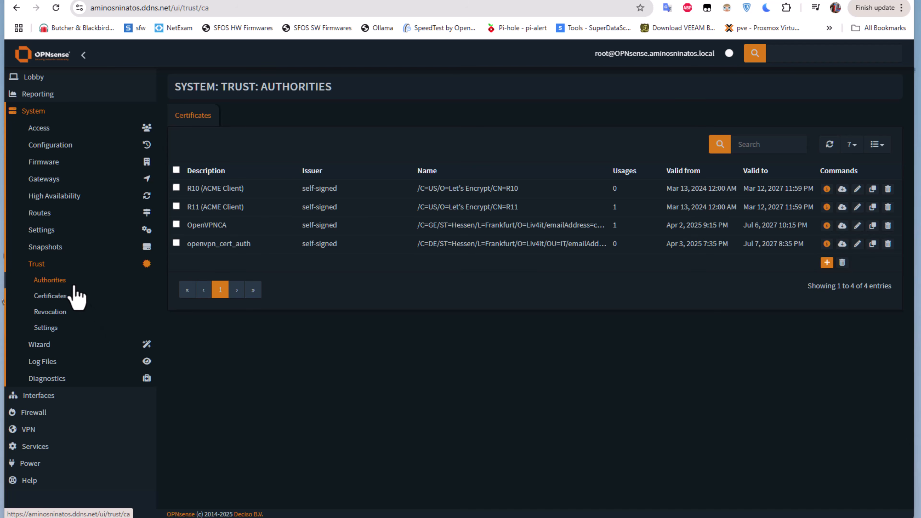
- Start a new internal certificate in the trust certificates list, described as openvpn_server_cert, with the type Server Certificate
left_click(49, 300)
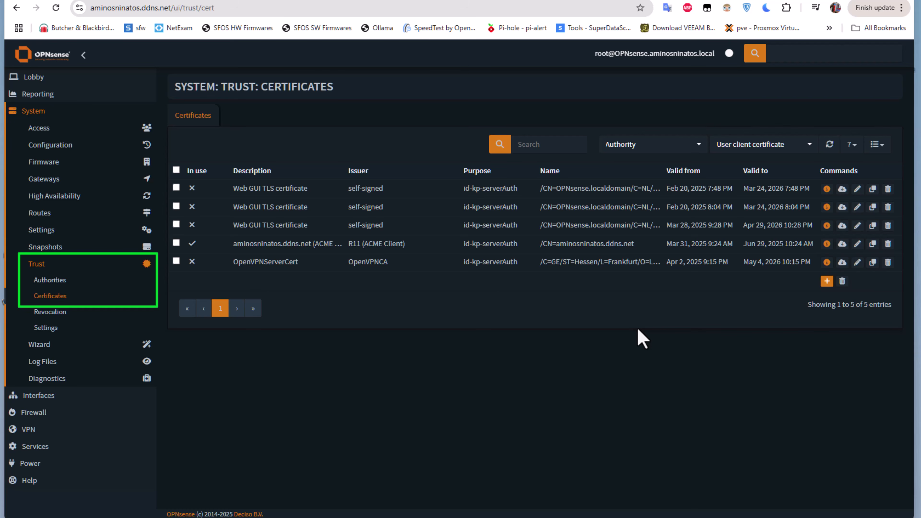
left_click(826, 282)
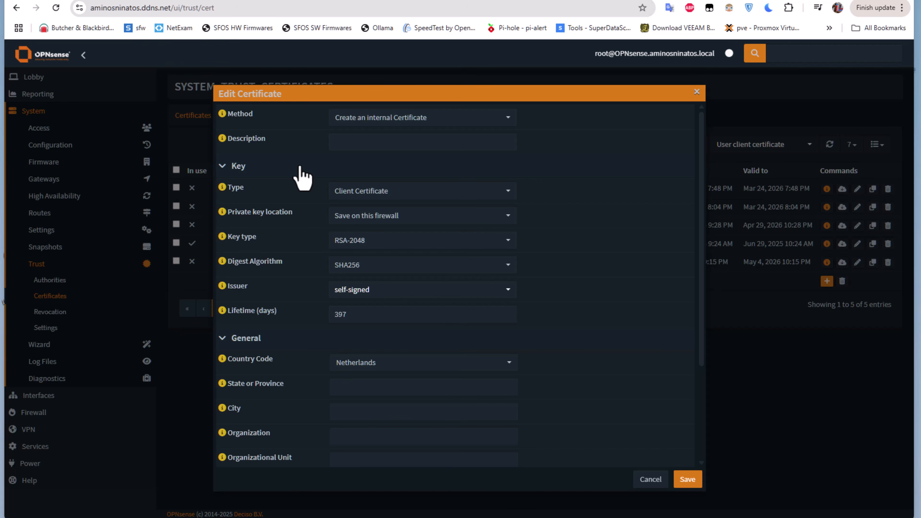
left_click(361, 142)
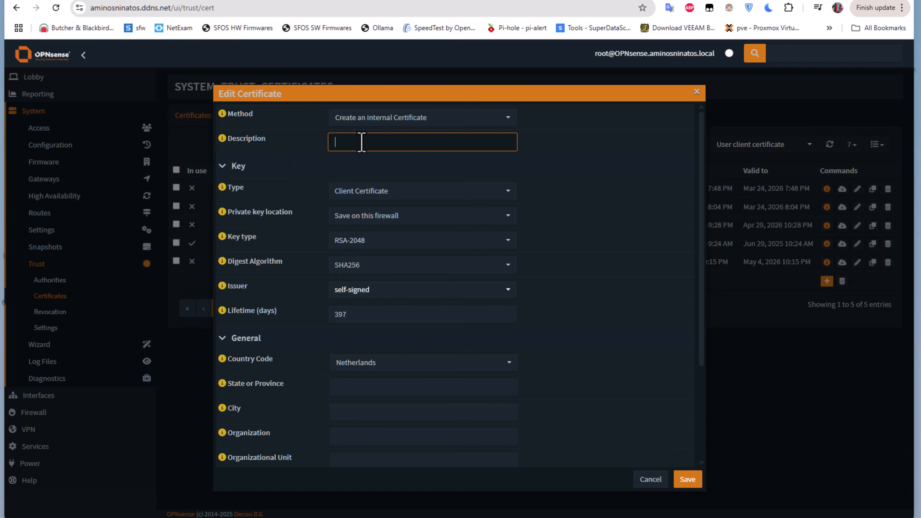
type("openvpn-_server_cert")
left_click(577, 93)
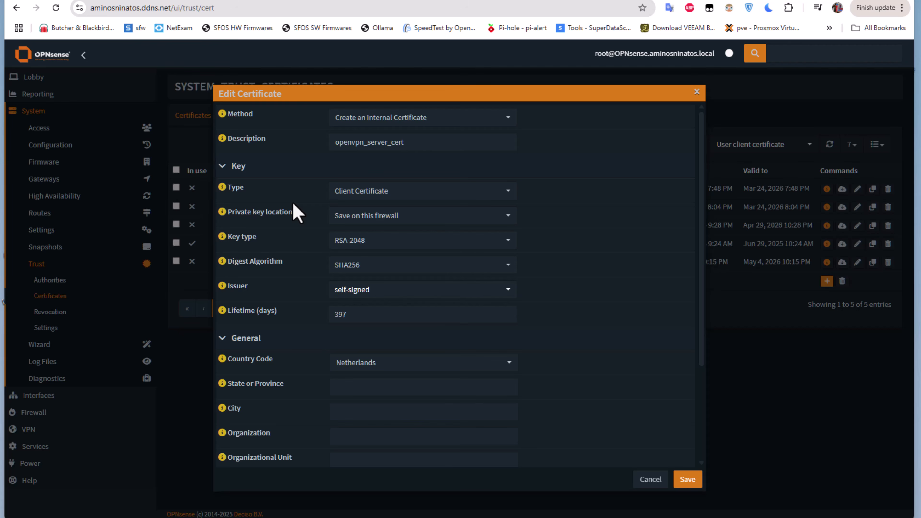
left_click(509, 192)
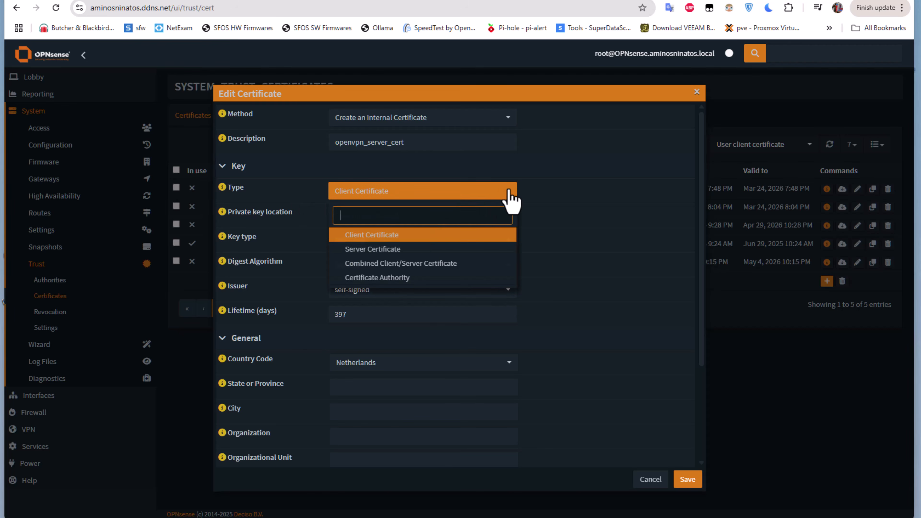
left_click(409, 250)
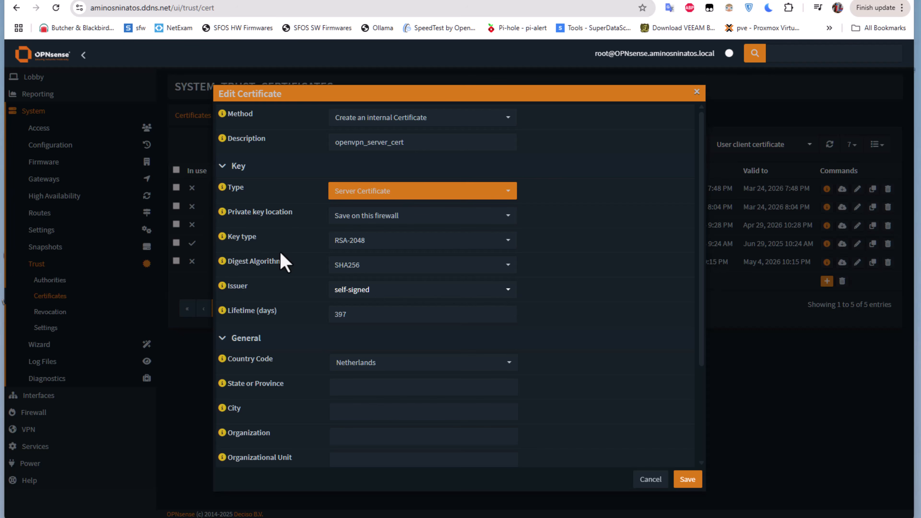
- Set the server certificate's key type to RSA-4096, digest algorithm to SHA512 and issuer to openvpn_cert_auth
left_click(509, 242)
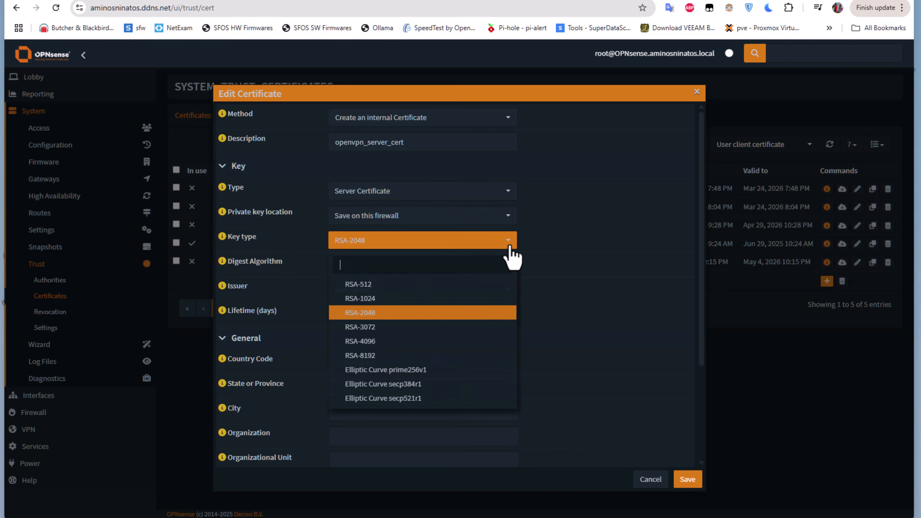
left_click(405, 341)
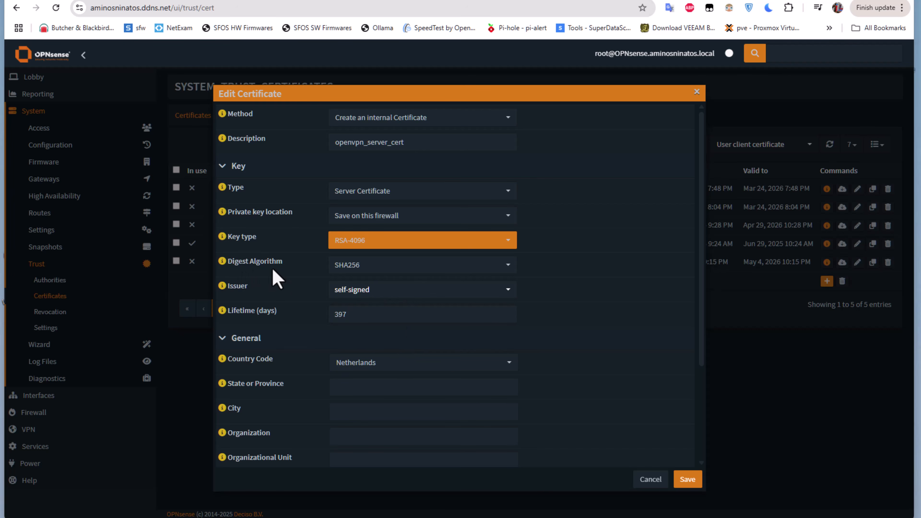
left_click(508, 268)
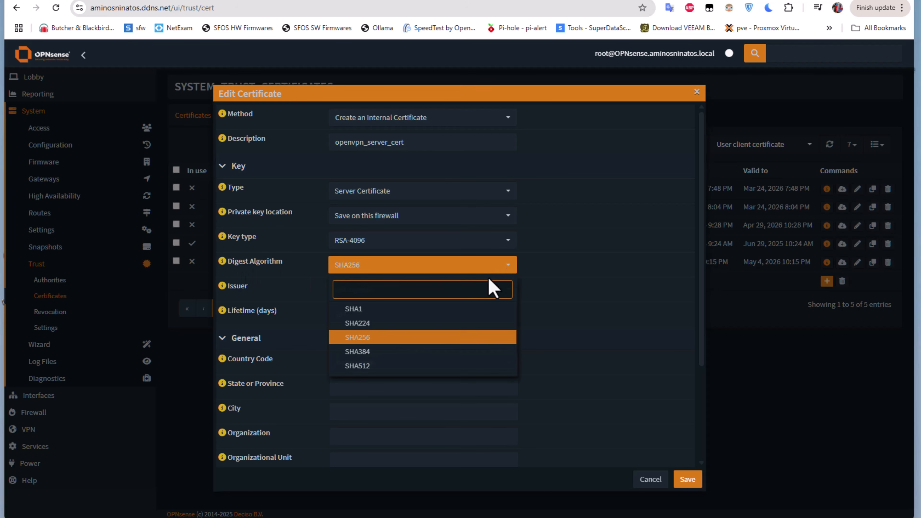
left_click(379, 367)
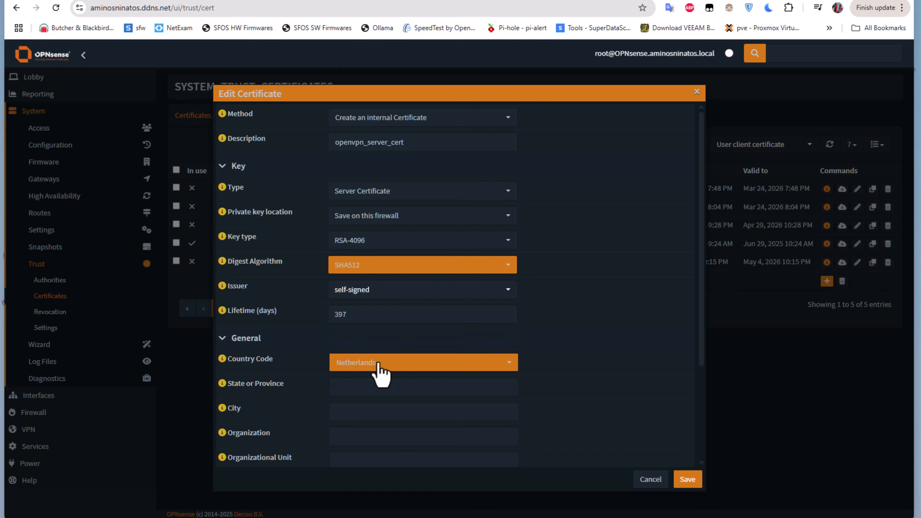
scroll(387, 360, "down", 2)
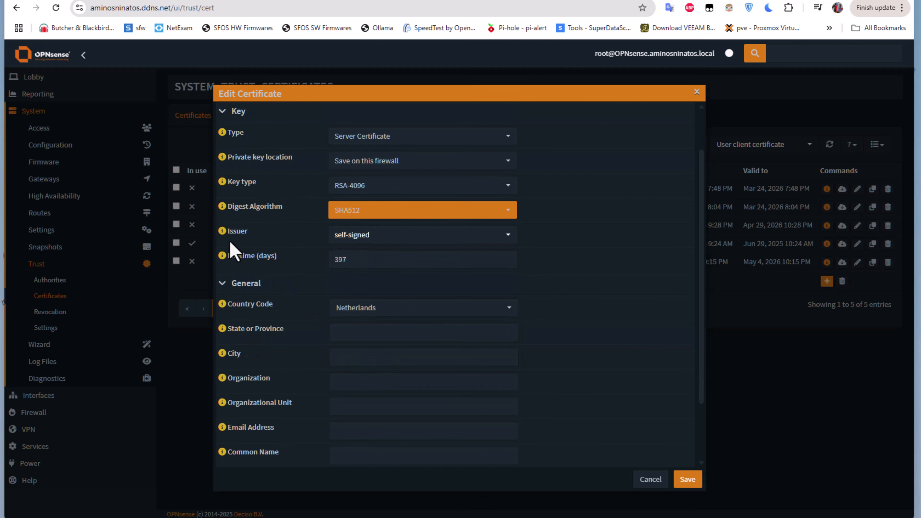
left_click(502, 236)
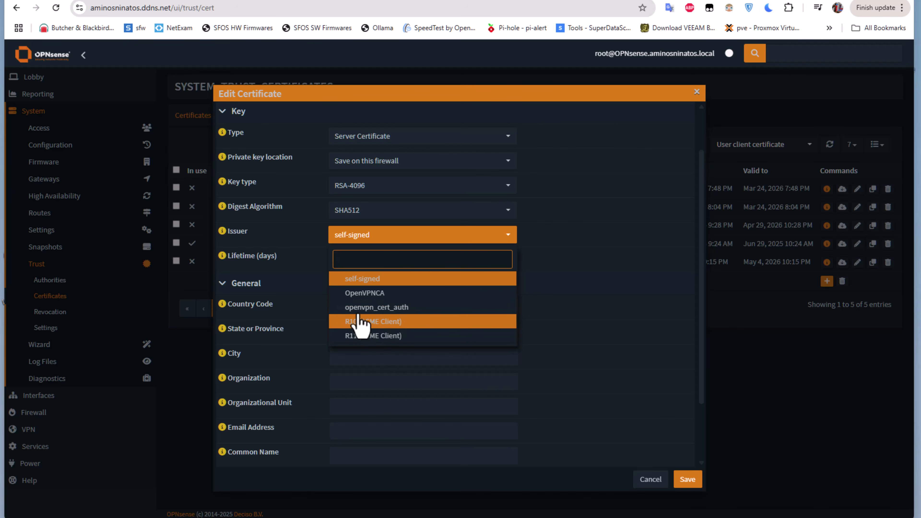
left_click(402, 309)
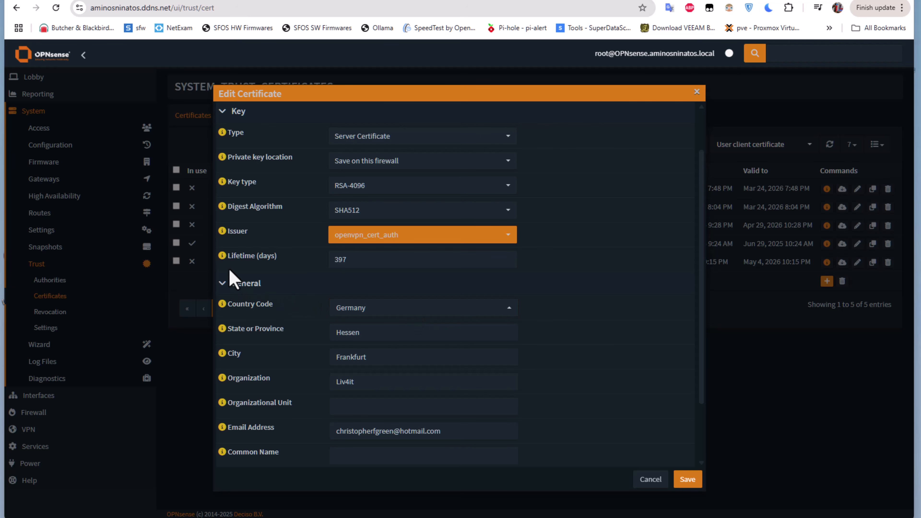
- Set the server certificate's organizational unit to IT
left_click(353, 261)
scroll(453, 292, "down", 2)
left_click(372, 330)
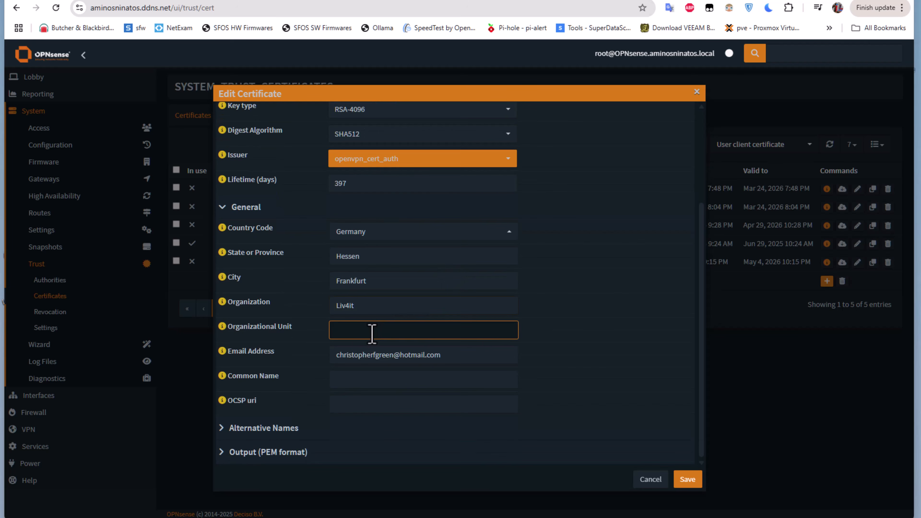
type("It")
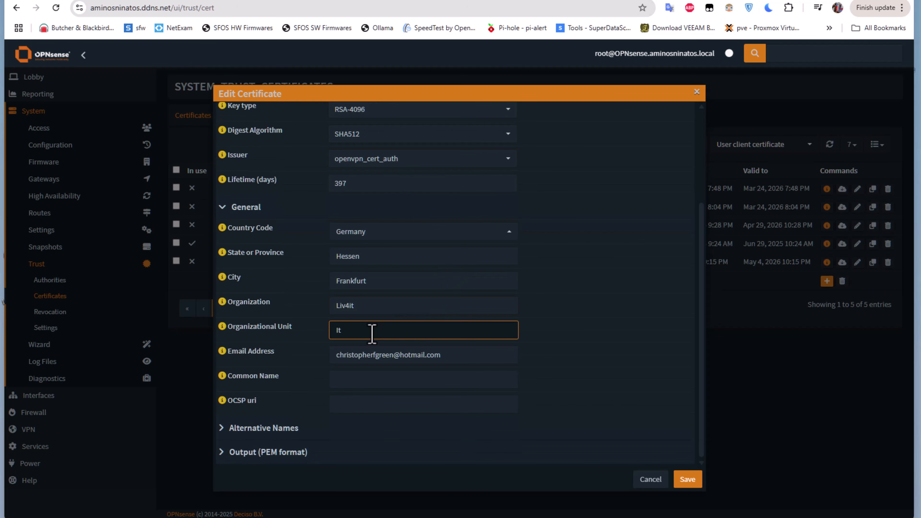
key("BackSpace")
key("BackSpace")
type("IT")
- Copy the description openvpn_server_cert into the common name and save the server certificate
scroll(411, 243, "up", 4)
left_click_drag(419, 147, 302, 143)
key("ctrl+c")
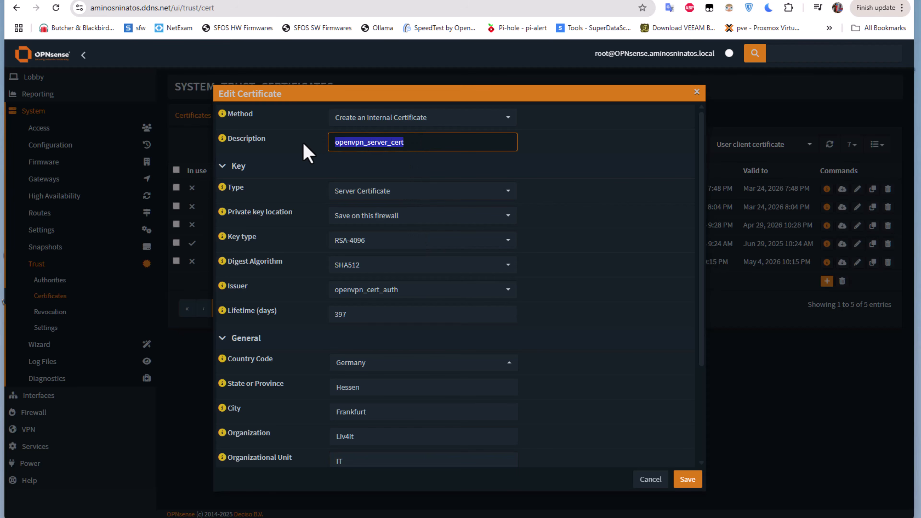
scroll(442, 376, "down", 3)
left_click(379, 385)
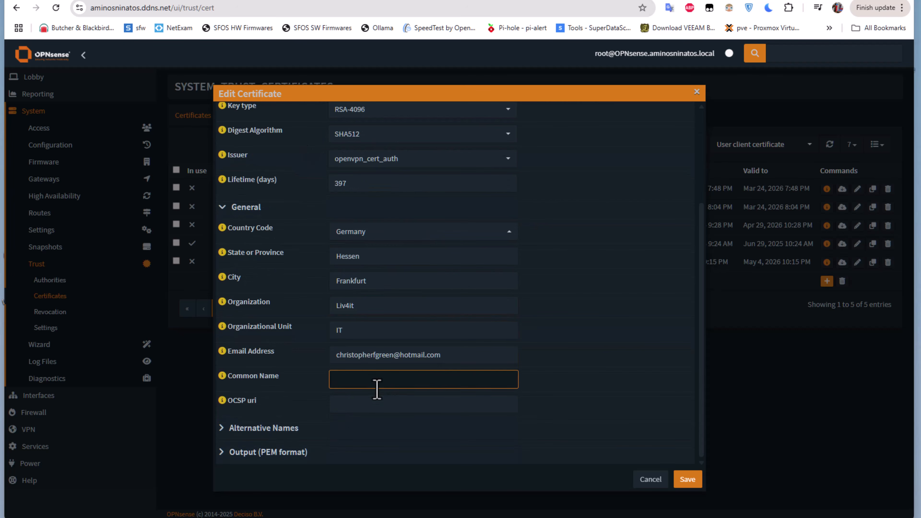
key("ctrl+v")
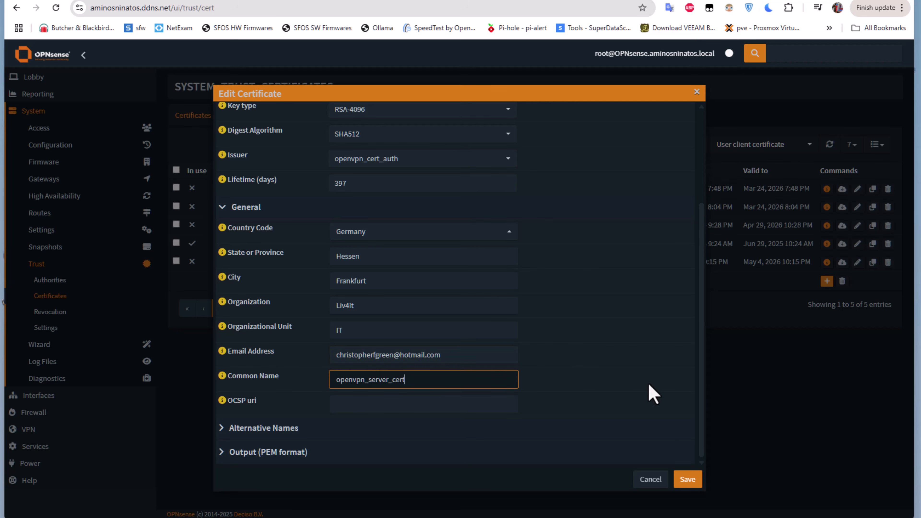
left_click(686, 483)
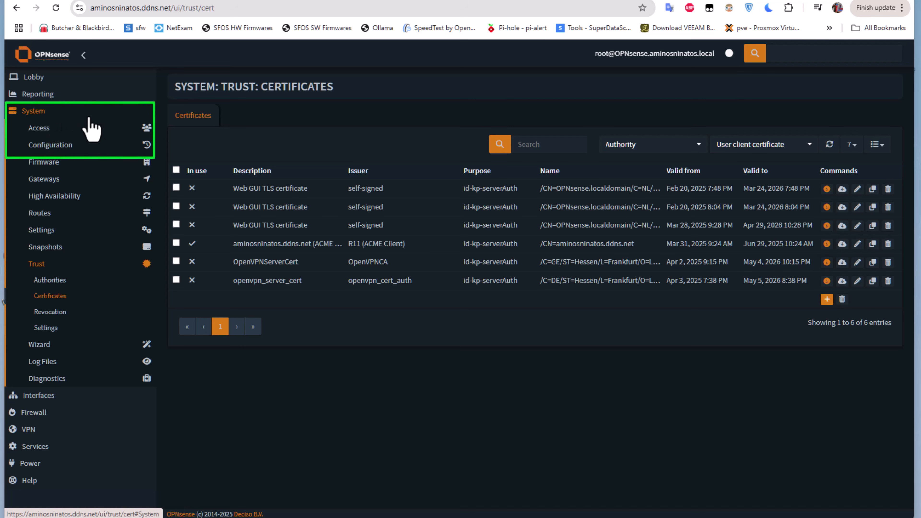
- Add a new user in the system access users list with the username vpnuser
left_click(51, 129)
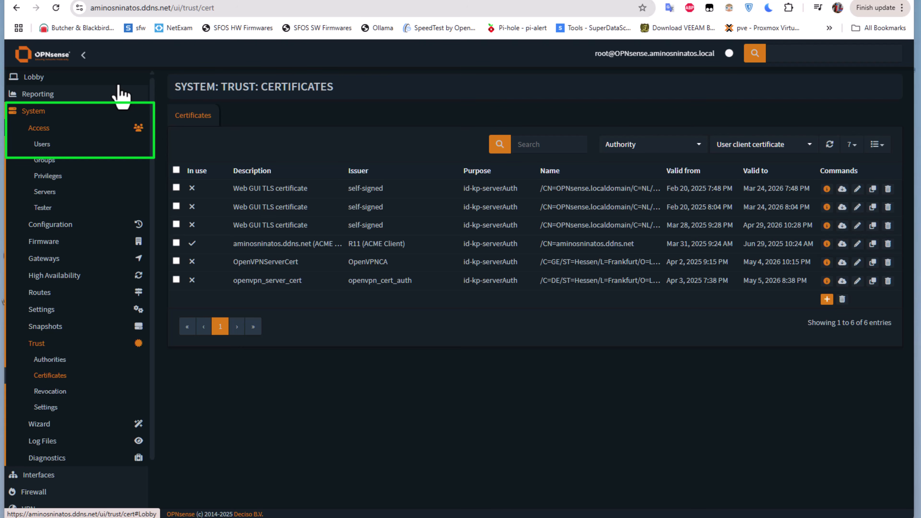
left_click(50, 148)
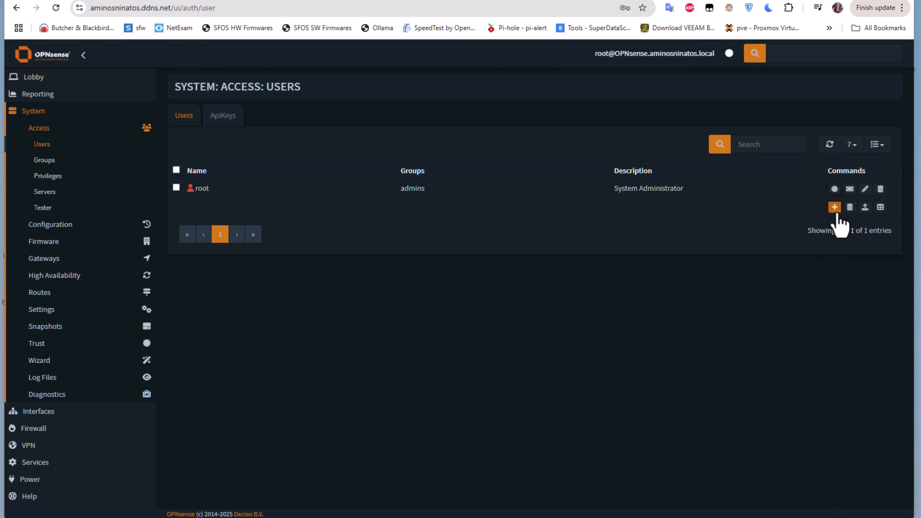
left_click(835, 208)
left_click(359, 187)
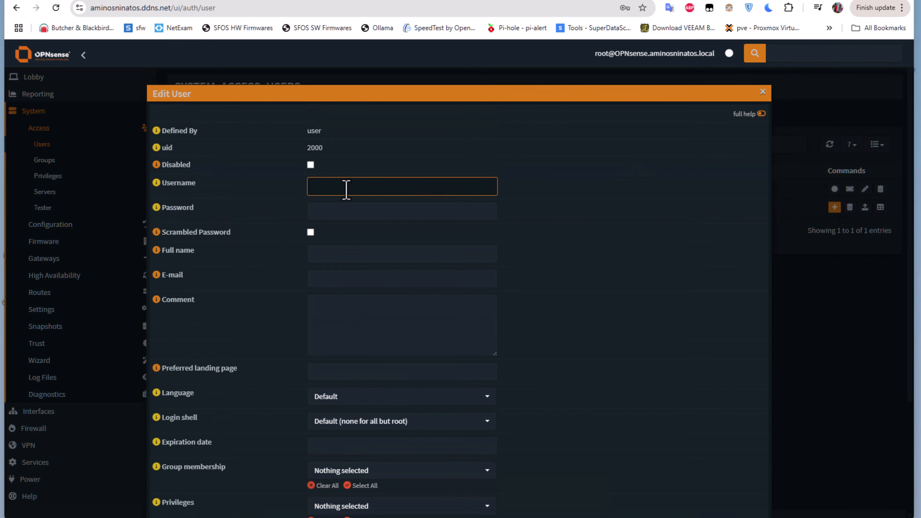
left_click(336, 188)
left_click(332, 192)
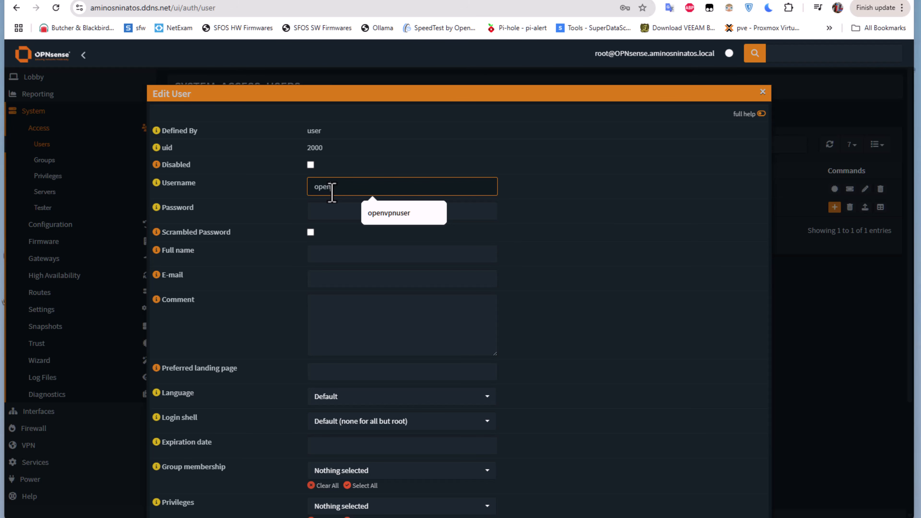
key("BackSpace")
key("BackSpace")
key("BackSpace")
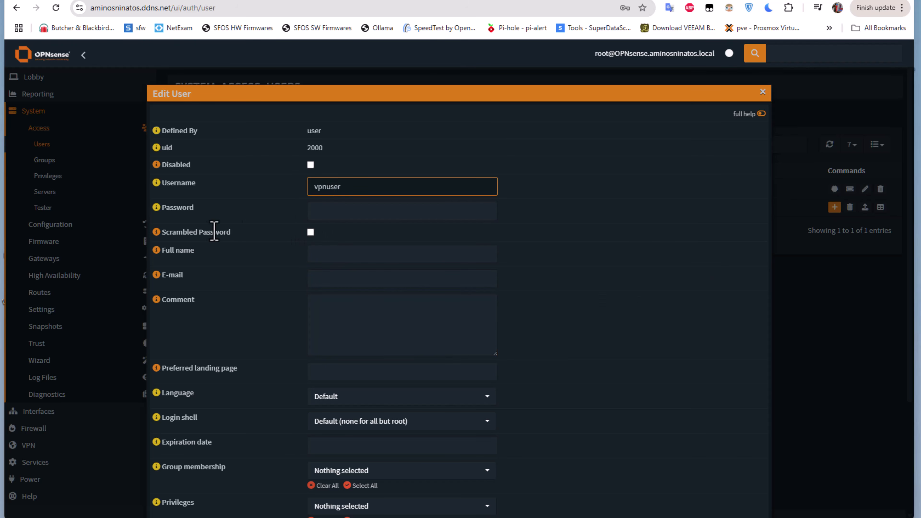
- Enter the account password for vpnuser and fill in the user's full name
left_click(330, 213)
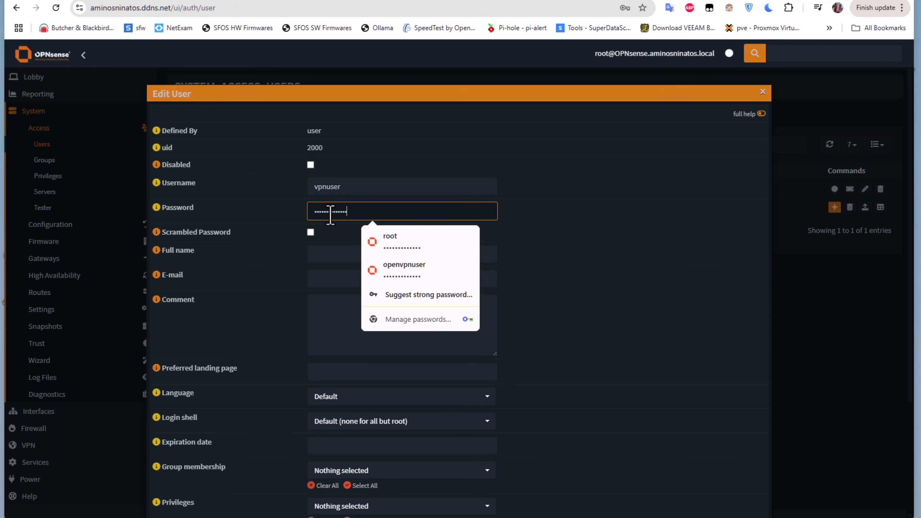
left_click(599, 240)
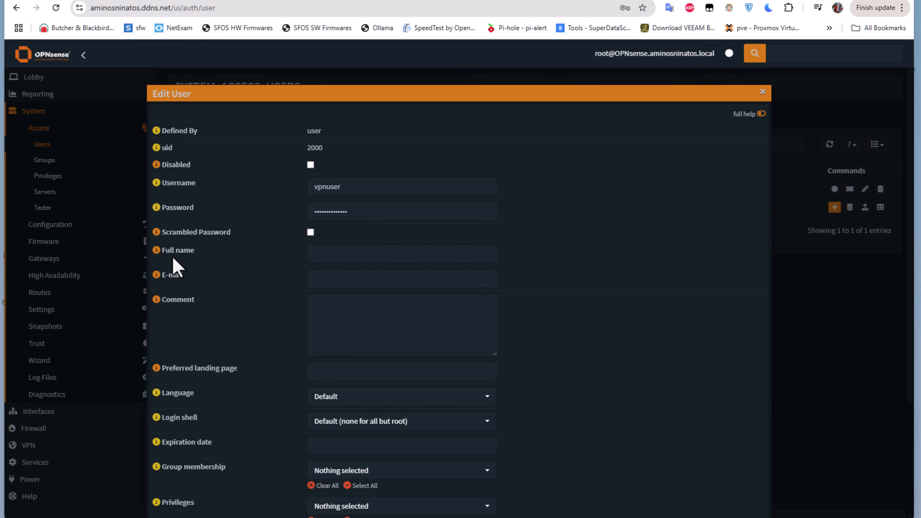
left_click(340, 256)
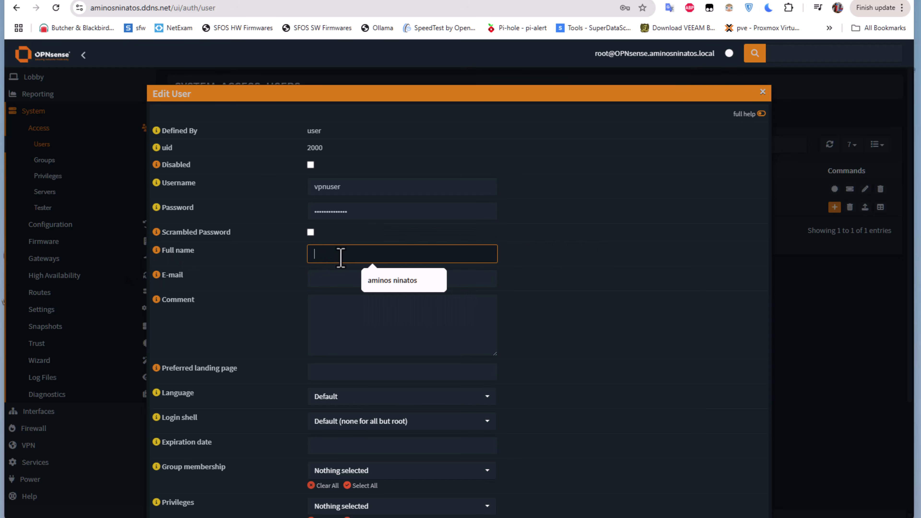
left_click(391, 281)
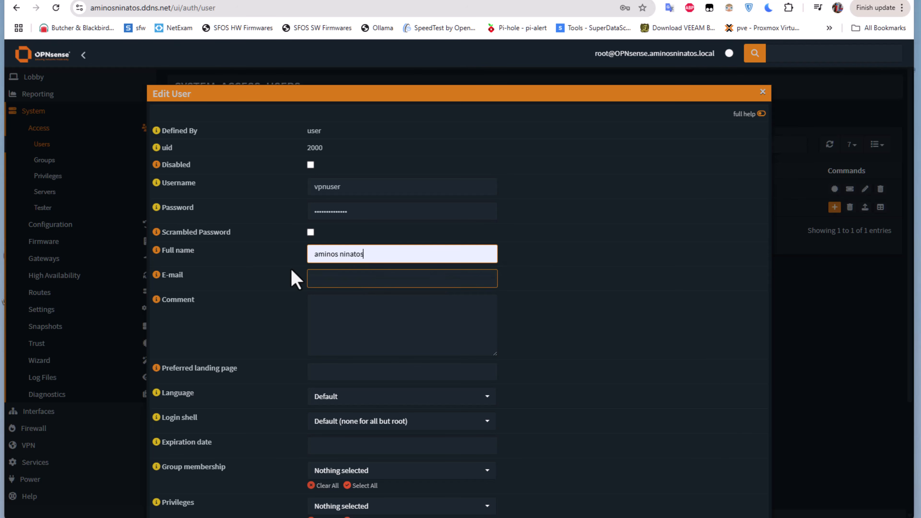
left_click(339, 281)
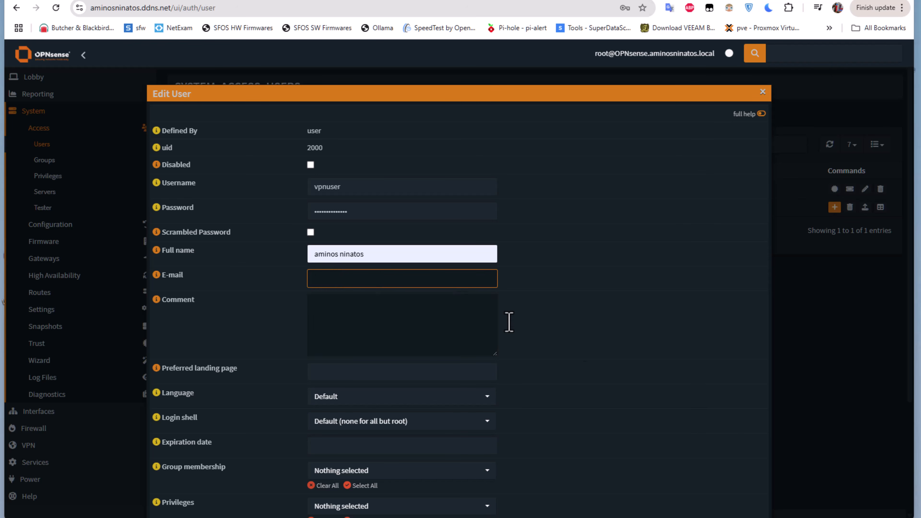
- Save the new user vpnuser and decline to store its password in the browser
scroll(588, 359, "down", 4)
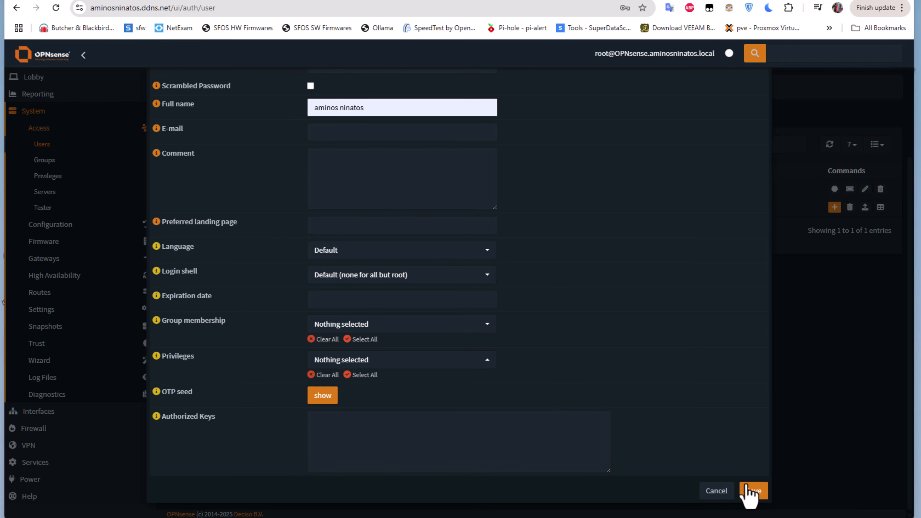
left_click(753, 492)
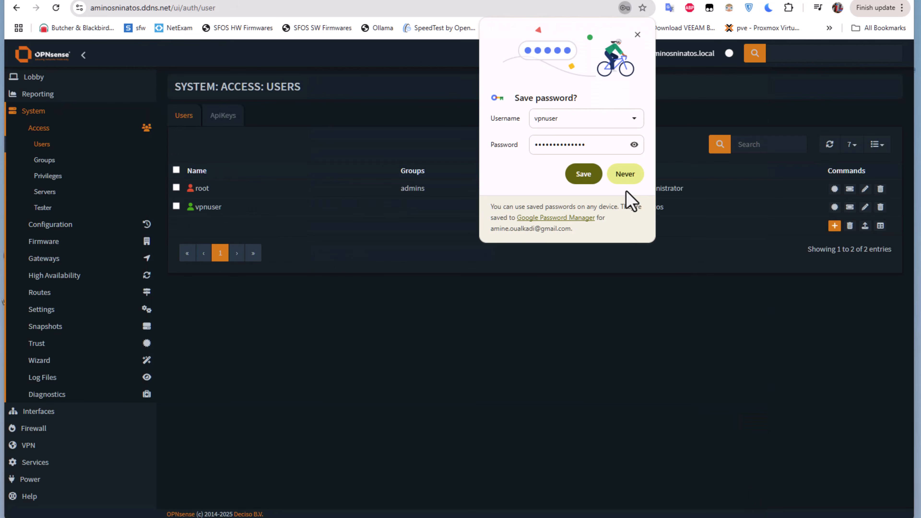
left_click(623, 174)
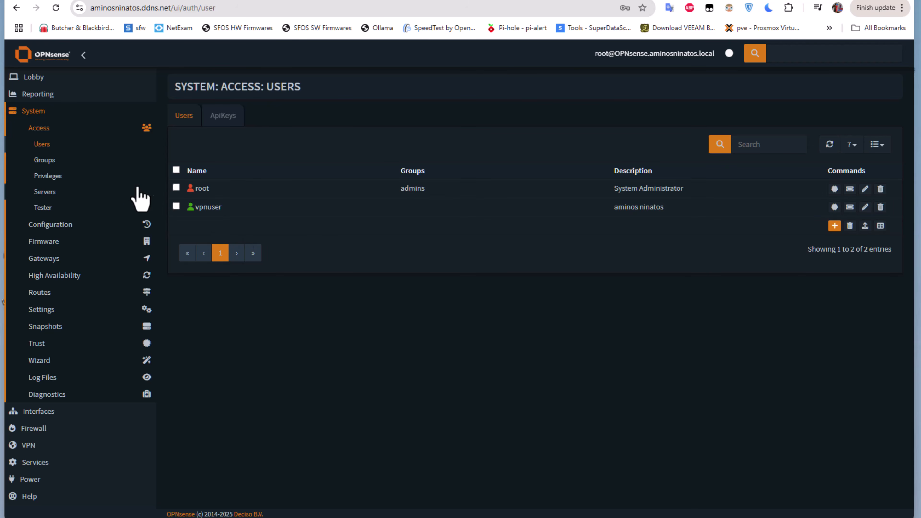
- Add vpnuser as a member of the admins group in the system access groups and save the group
left_click(46, 160)
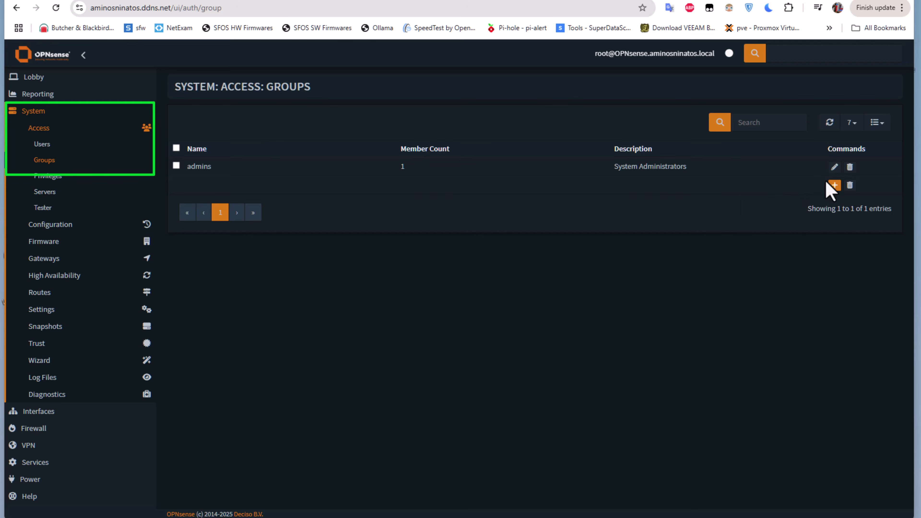
left_click(834, 170)
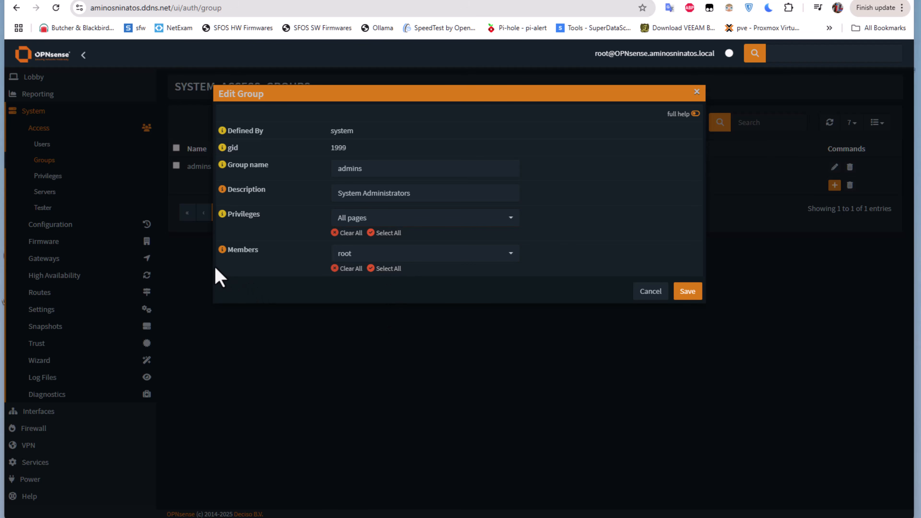
left_click(514, 255)
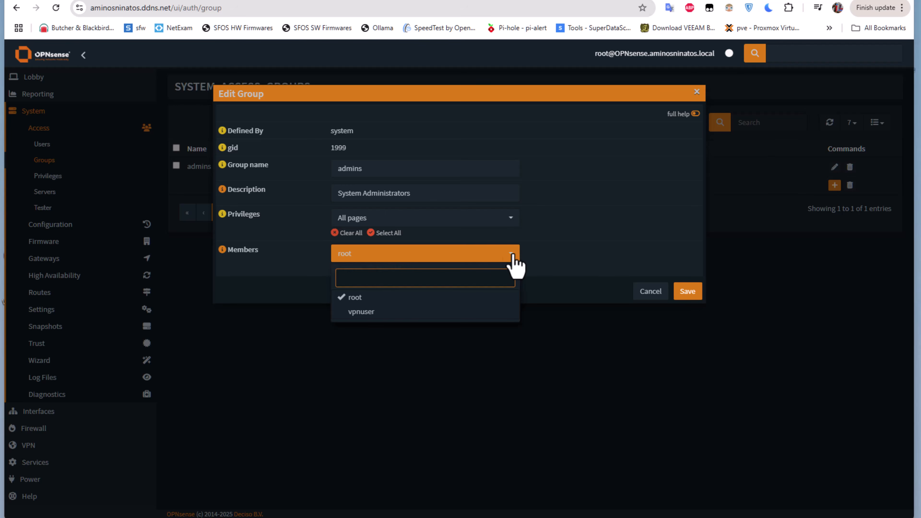
left_click(362, 313)
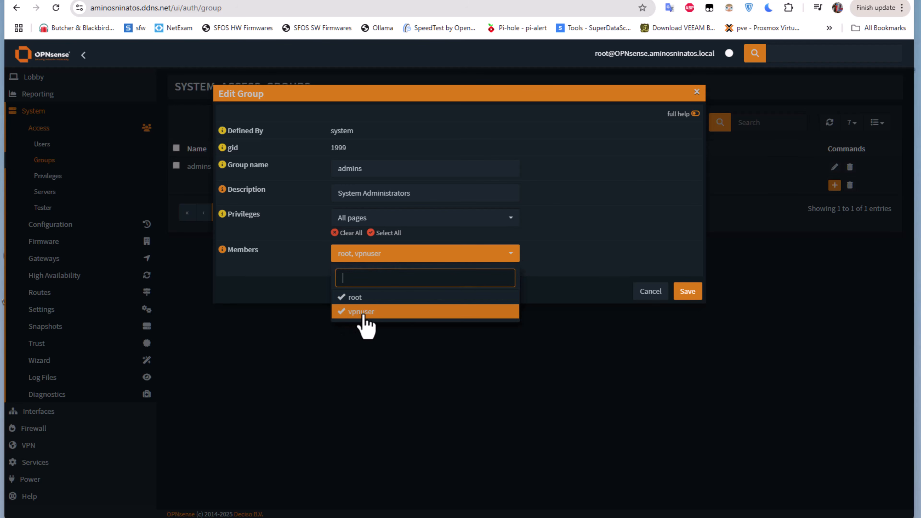
left_click(574, 268)
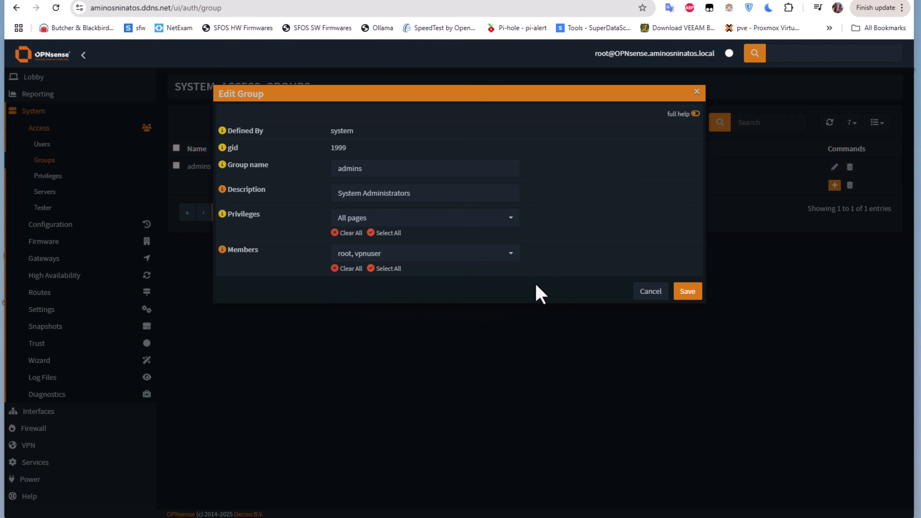
left_click(686, 295)
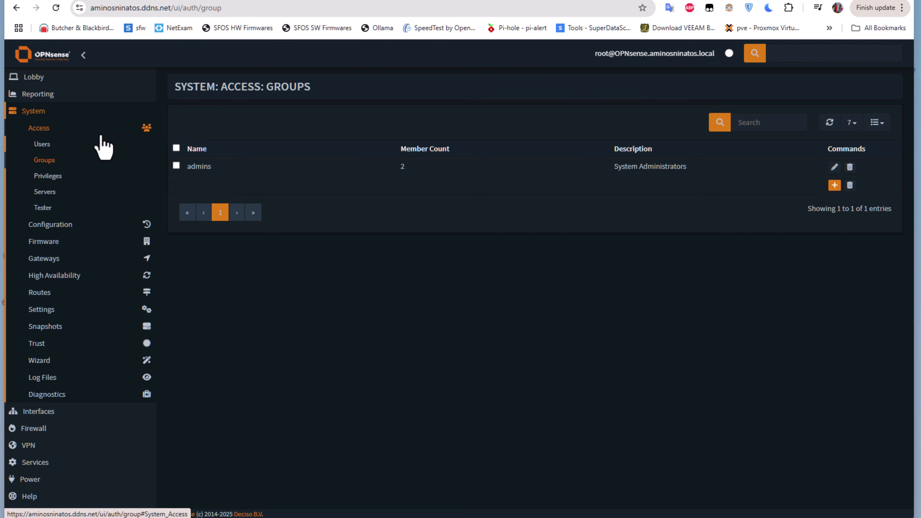
- Start a new client certificate for vpnuser from the system access users list, with the description vpnuser_certificate
left_click(40, 145)
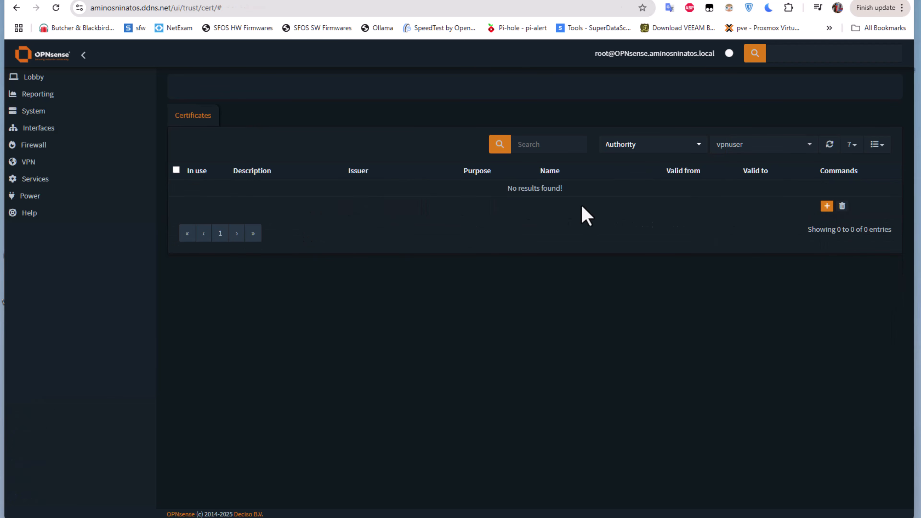
left_click(826, 206)
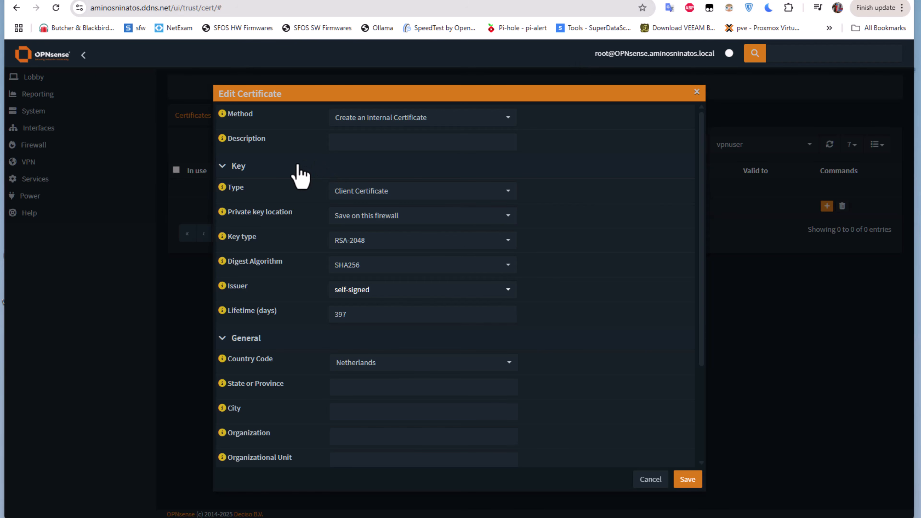
left_click(379, 145)
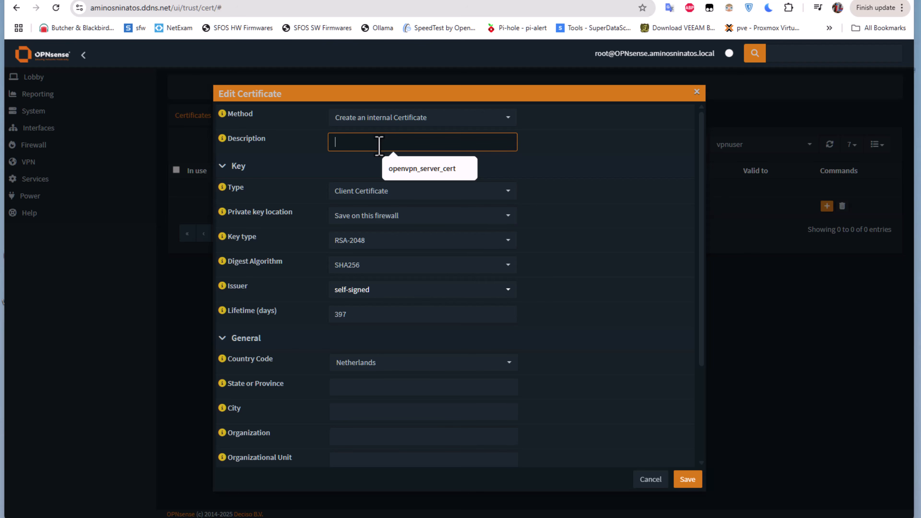
type("v")
key("BackSpace")
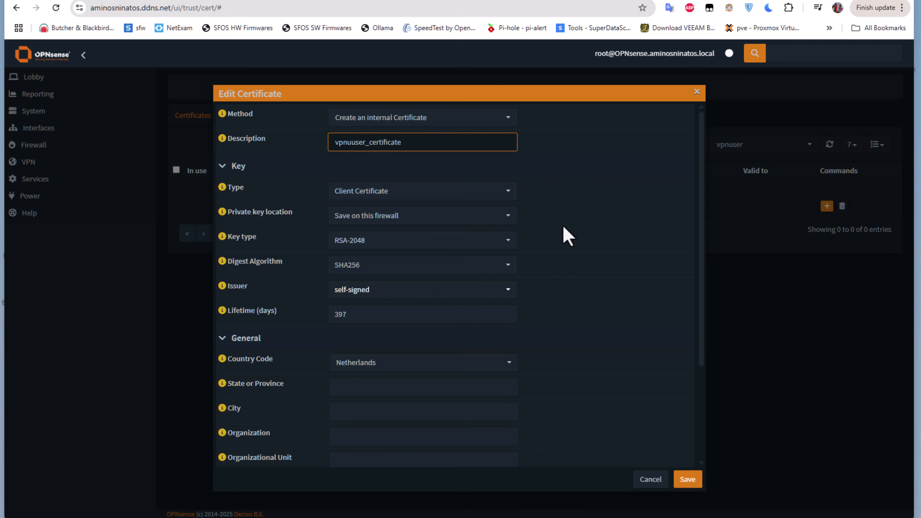
left_click(347, 142)
key("BackSpace")
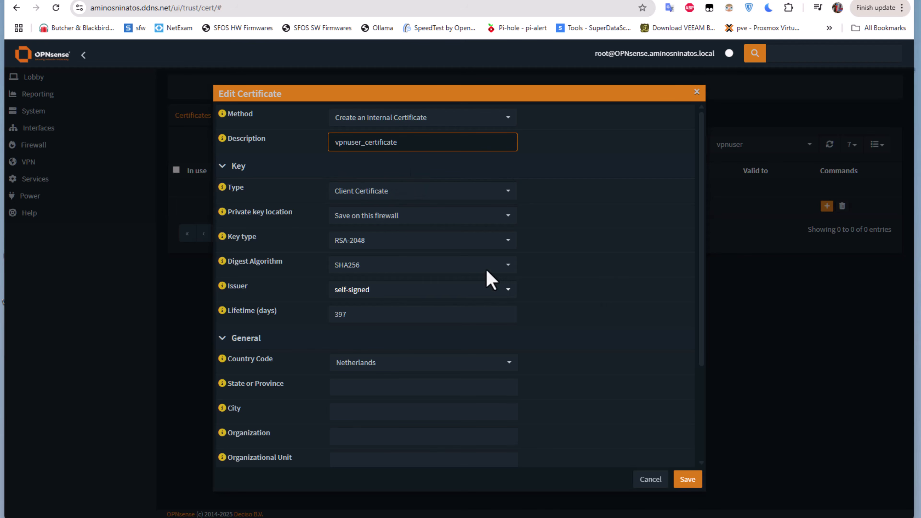
- Set the certificate's key type to RSA-4096, its digest algorithm to SHA512 and its issuer to openvpn_cert_auth
scroll(507, 279, "down", 1)
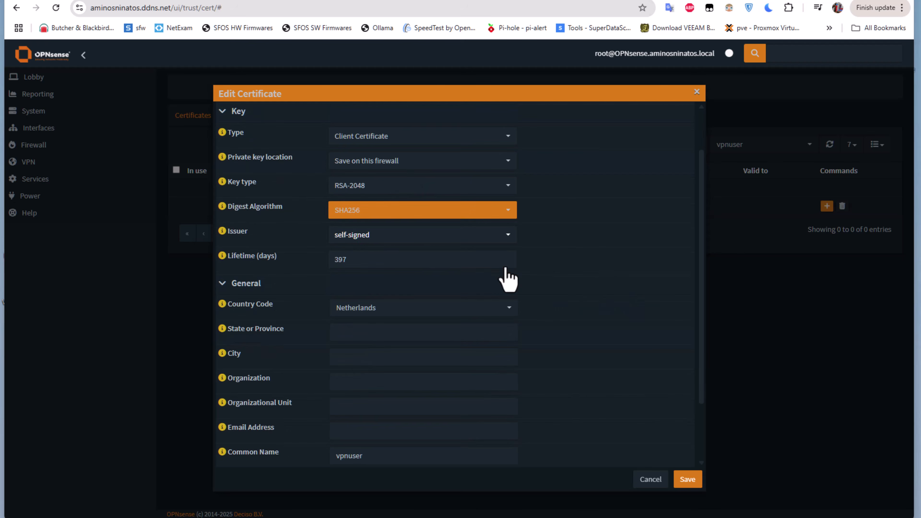
left_click(516, 200)
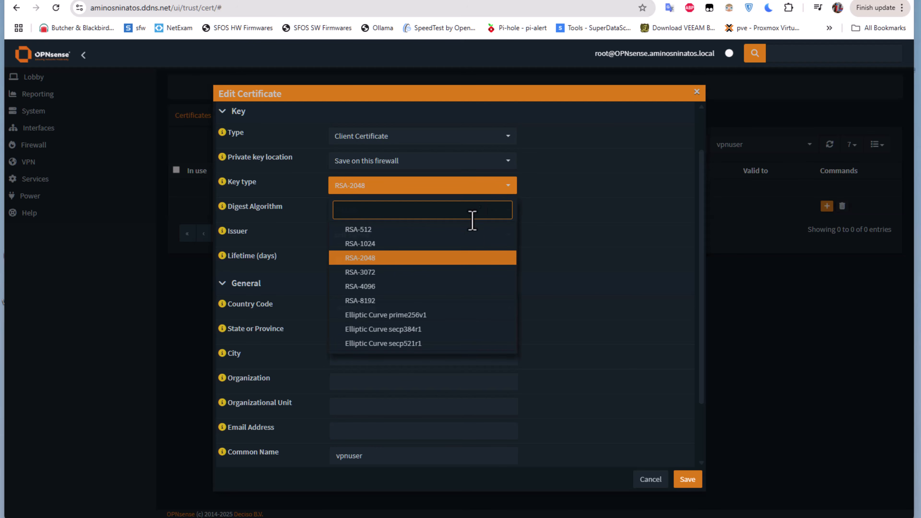
left_click(396, 288)
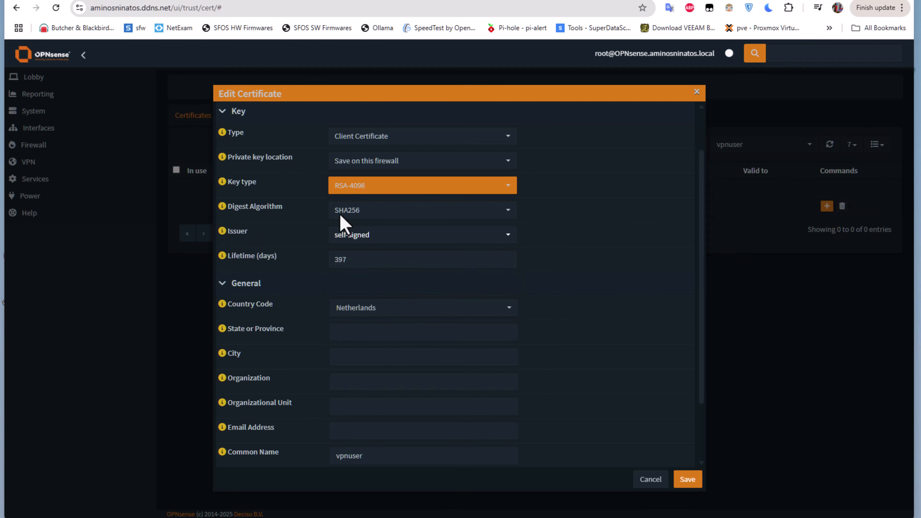
left_click(515, 213)
left_click(373, 311)
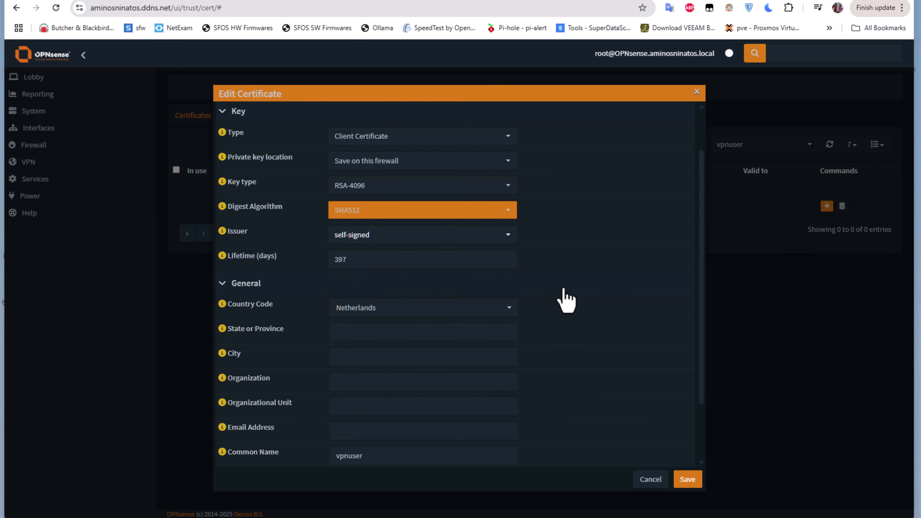
left_click(508, 236)
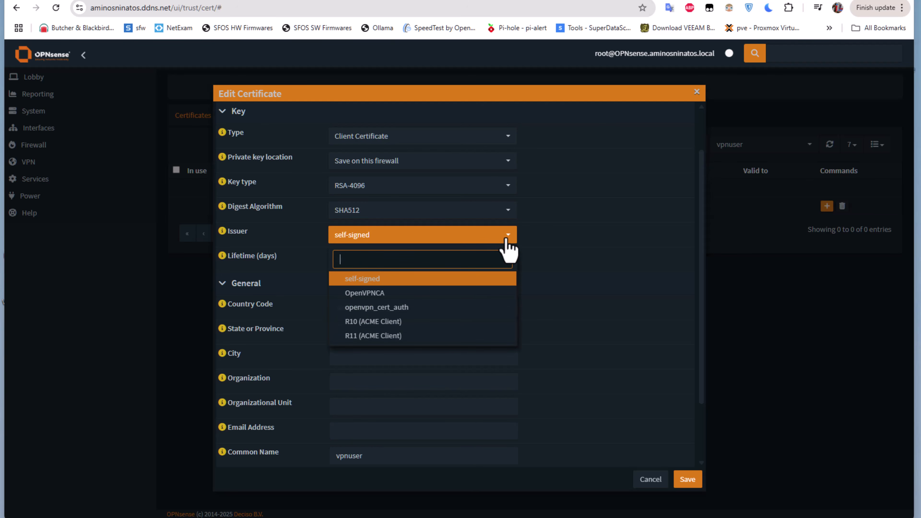
left_click(412, 307)
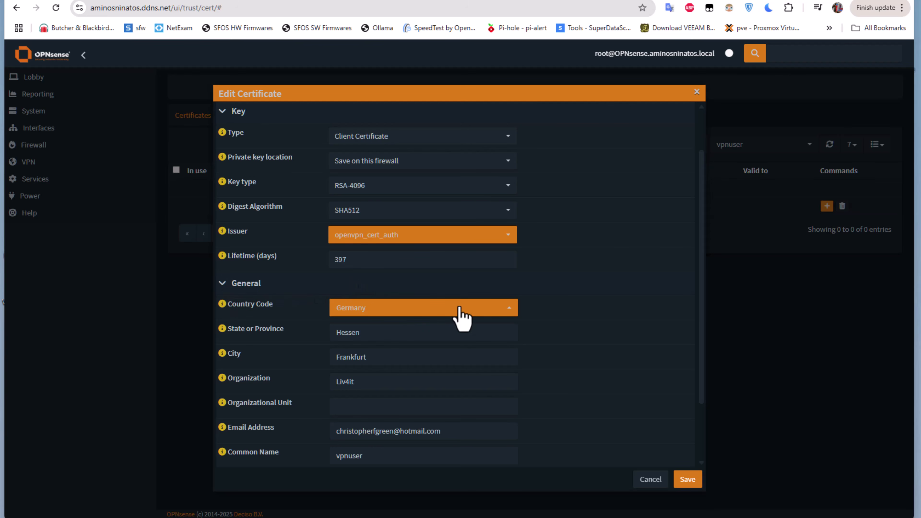
- Set the certificate's organizational unit to IT
scroll(605, 364, "down", 2)
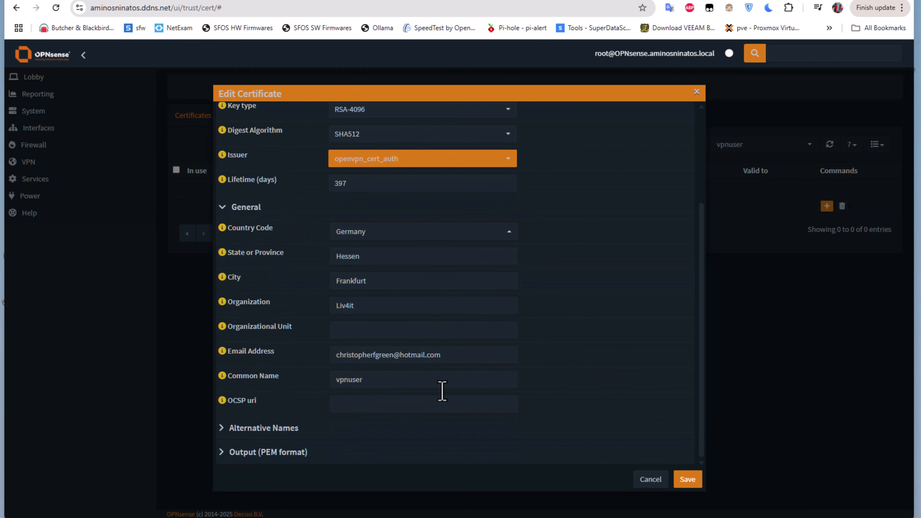
left_click(370, 332)
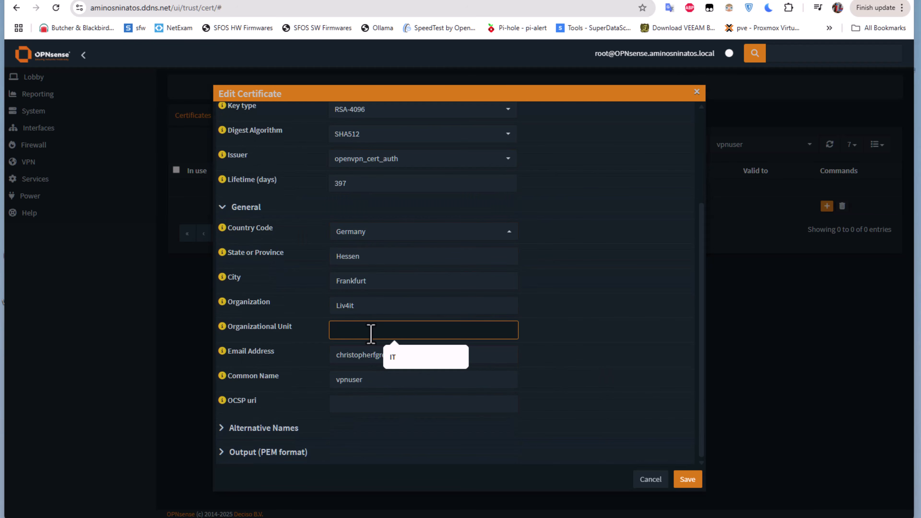
left_click(408, 363)
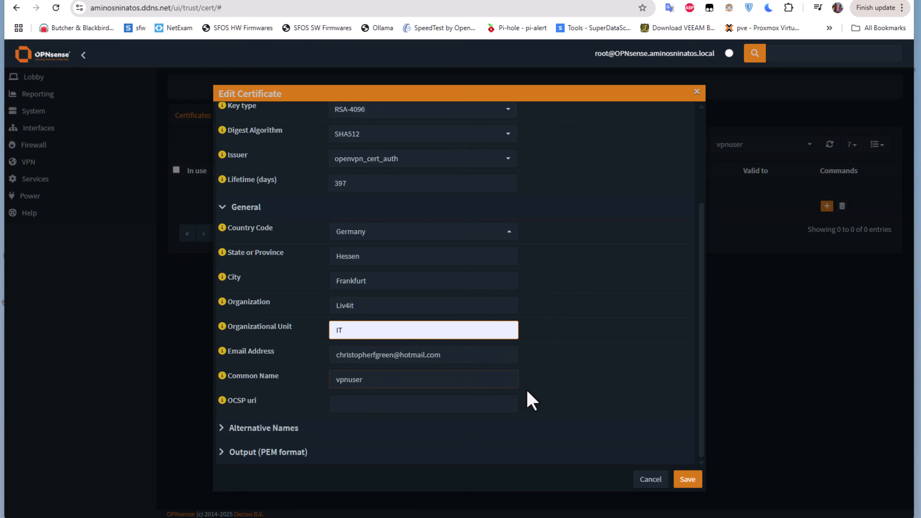
- Copy the description vpnuser_certificate into the certificate's common name and save the certificate
scroll(324, 397, "up", 1)
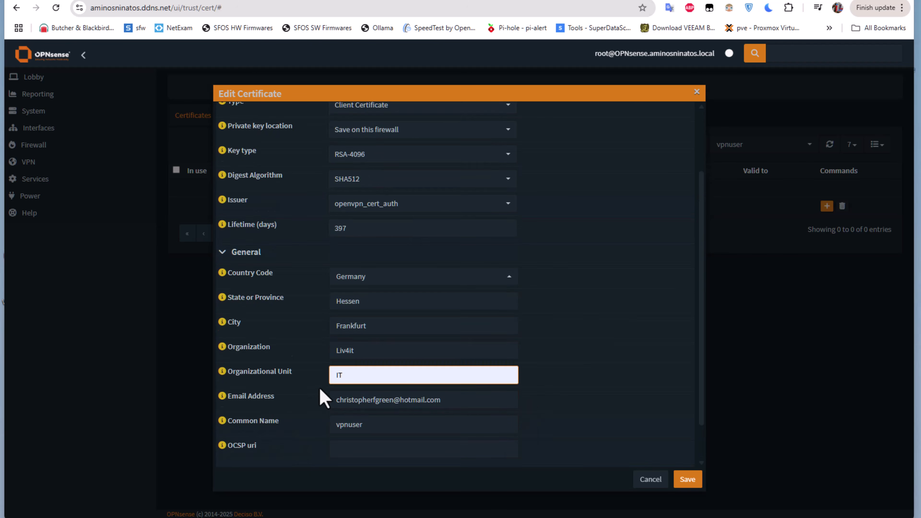
scroll(324, 398, "up", 3)
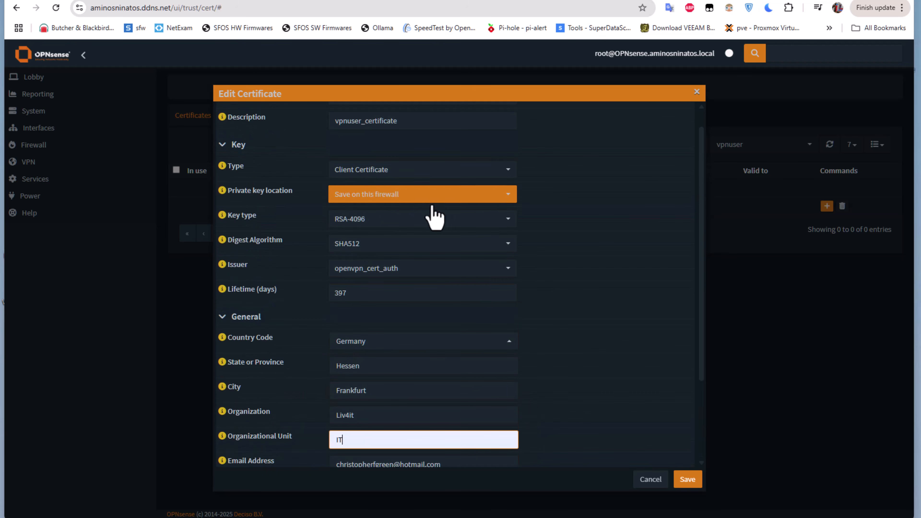
left_click_drag(410, 121, 306, 124)
key("ctrl+c")
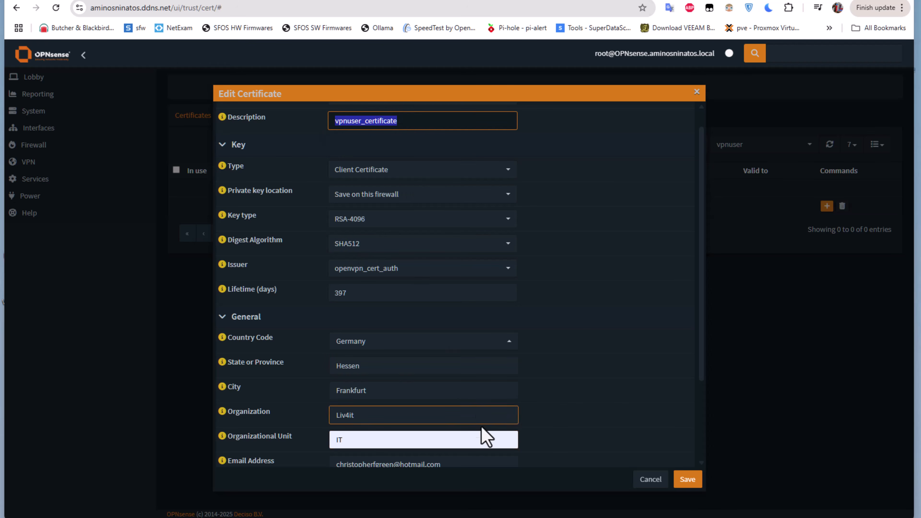
scroll(478, 432, "down", 3)
left_click(383, 402)
left_click_drag(376, 380, 290, 386)
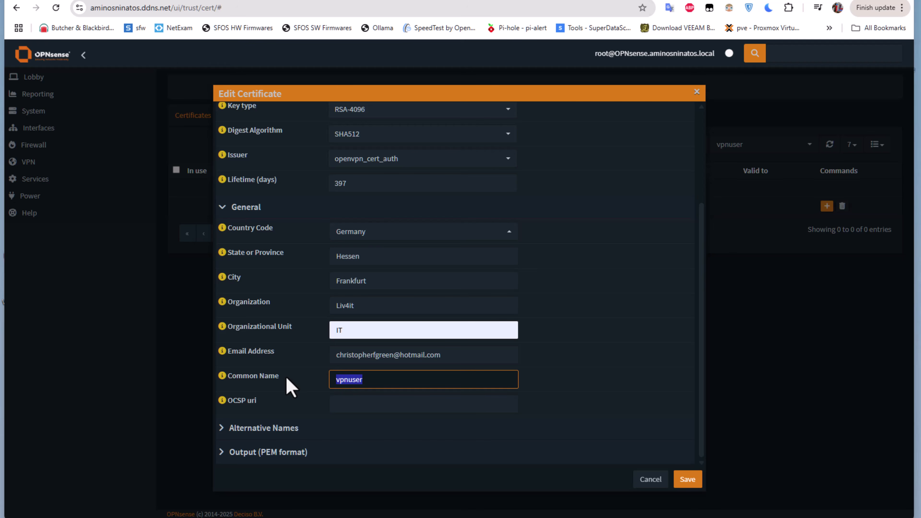
key("ctrl+v")
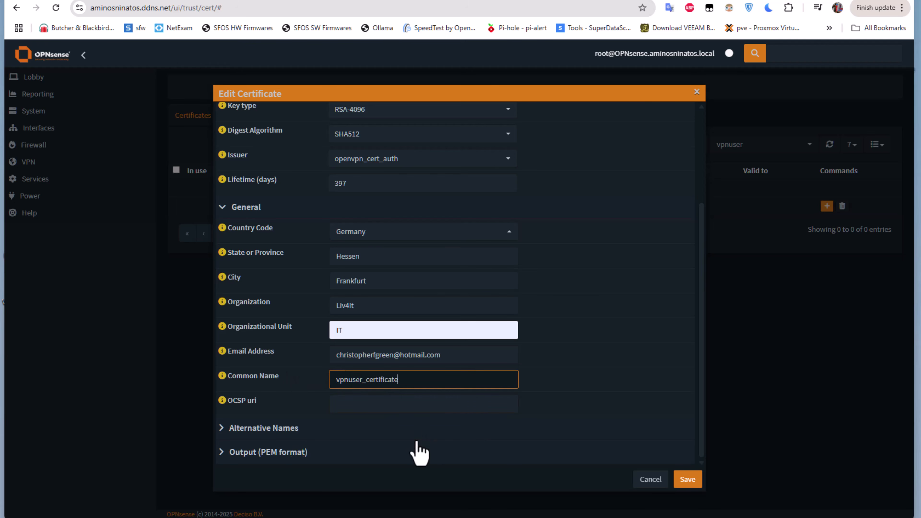
left_click(687, 480)
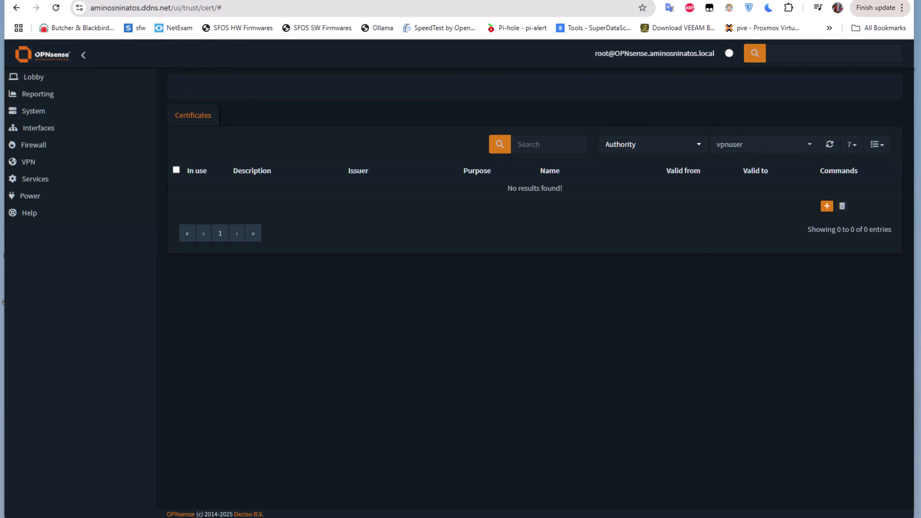
- Check the system trust certificates list for the new vpnuser client certificate
left_click(45, 112)
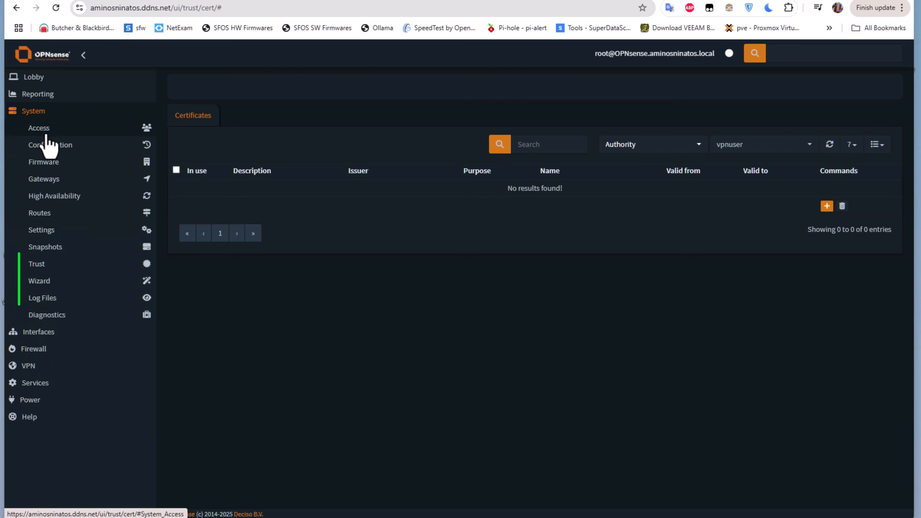
left_click(48, 267)
left_click(52, 296)
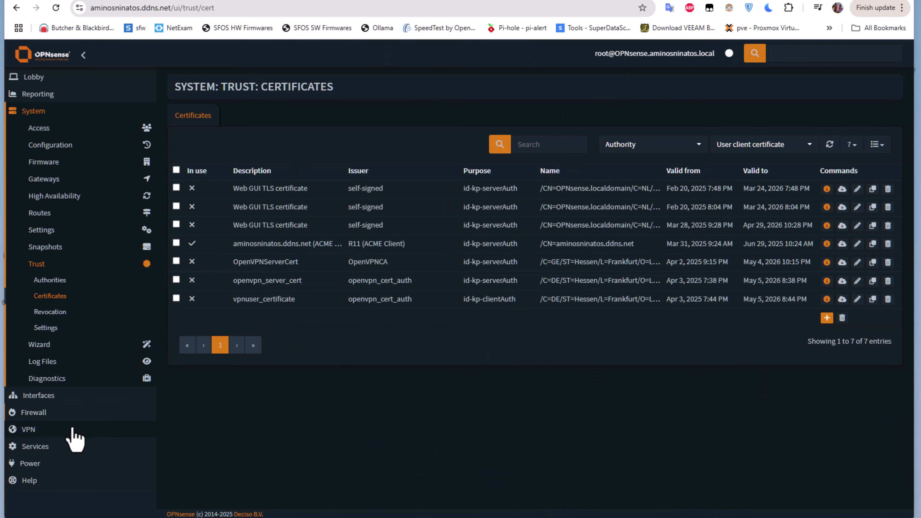
- View the legacy OpenVPN servers page in the VPN section
left_click(56, 433)
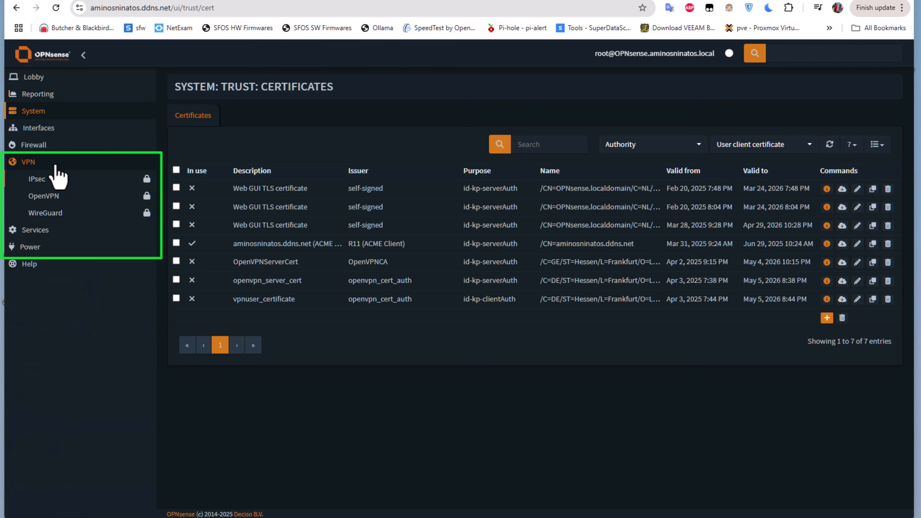
left_click(64, 197)
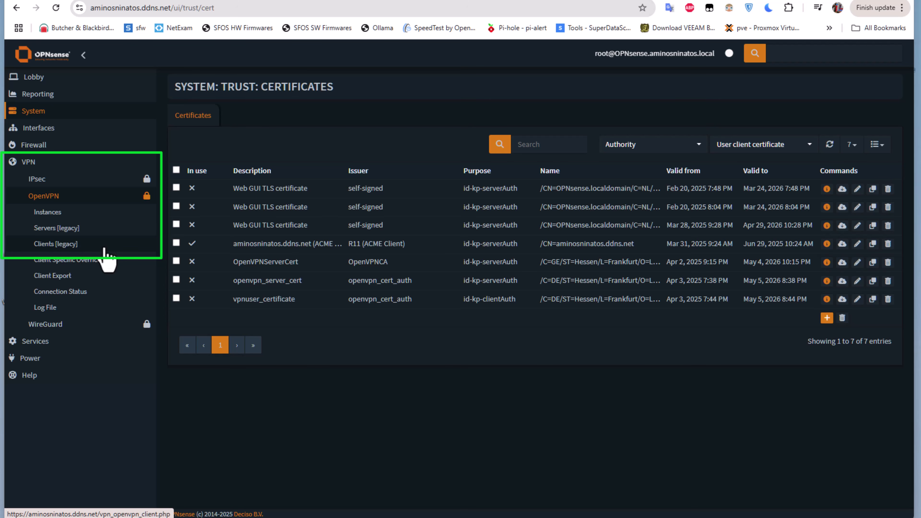
left_click(58, 229)
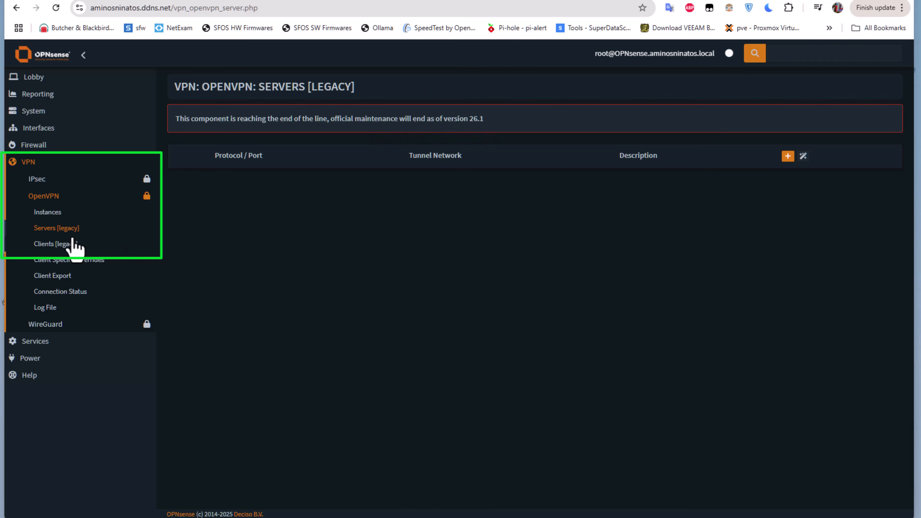
- Add a new static key under the OpenVPN instances with the description openvpn_static_key
left_click(56, 214)
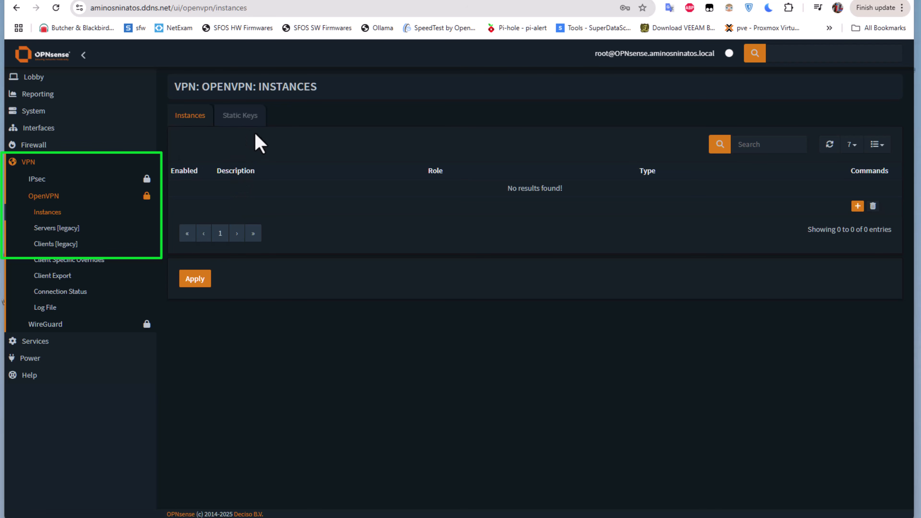
left_click(245, 118)
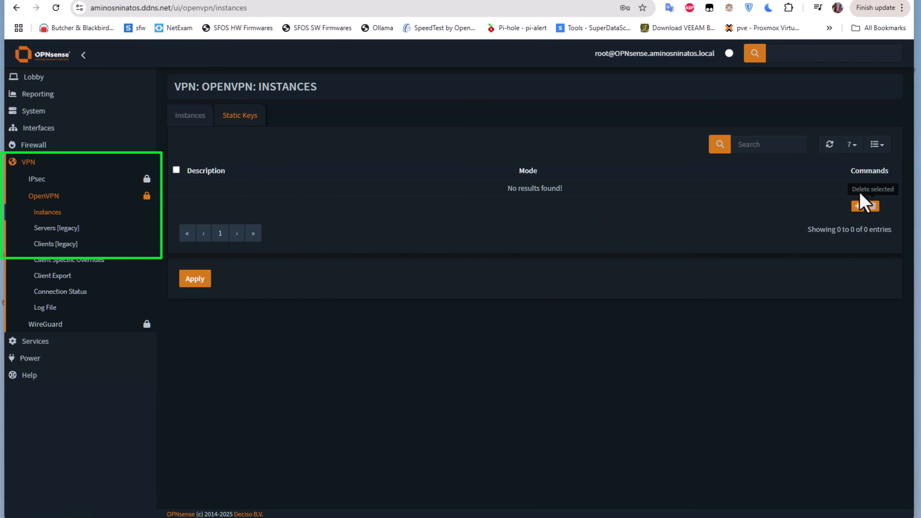
left_click(857, 207)
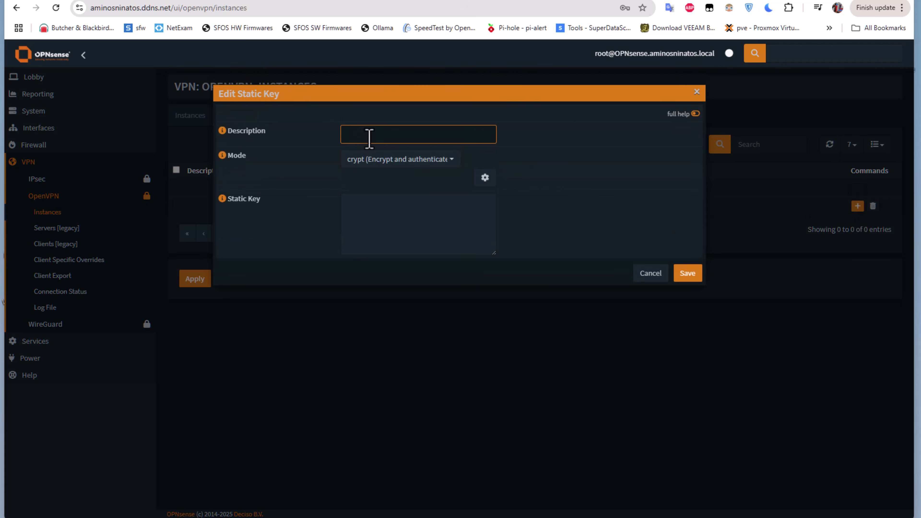
type("openvpn-stat")
key("BackSpace")
key("BackSpace")
key("BackSpace")
type("_static_key")
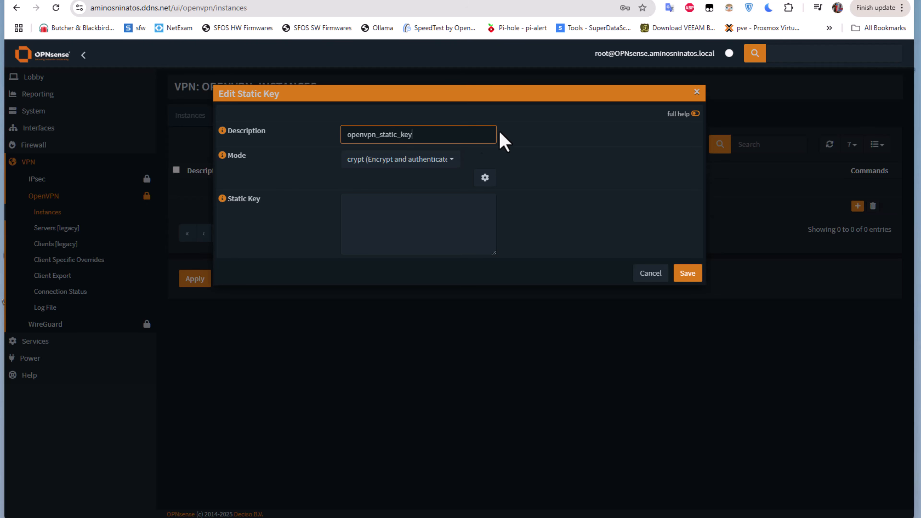
- Generate the static key's content and save the key, keeping the crypt mode
left_click(484, 180)
mouse_move(491, 206)
left_mouse_down()
mouse_move(490, 233)
mouse_move(489, 198)
left_mouse_up()
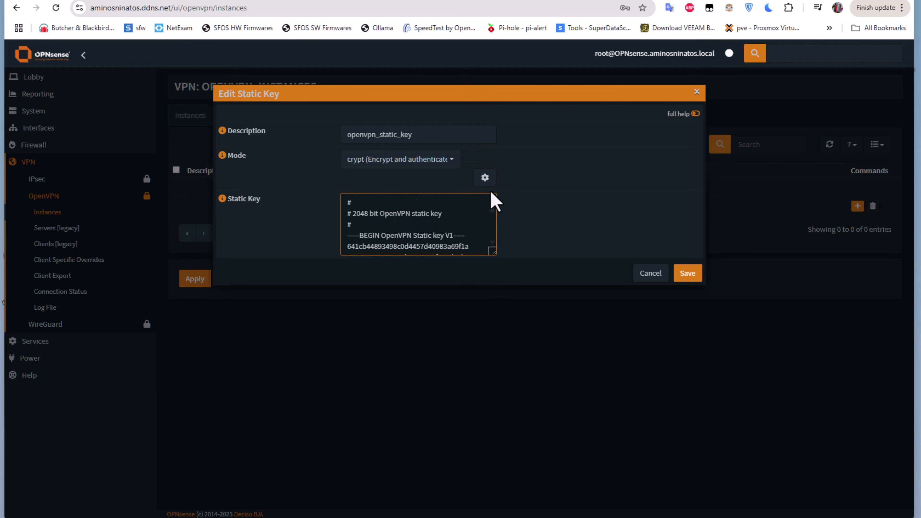
left_click(687, 274)
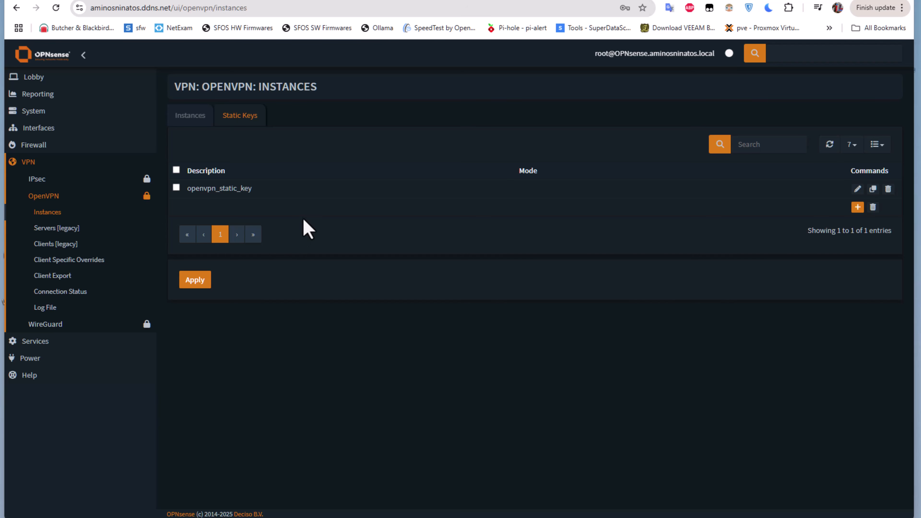
- Add a new OpenVPN instance in the Server role with the description openvpn_server
left_click(190, 116)
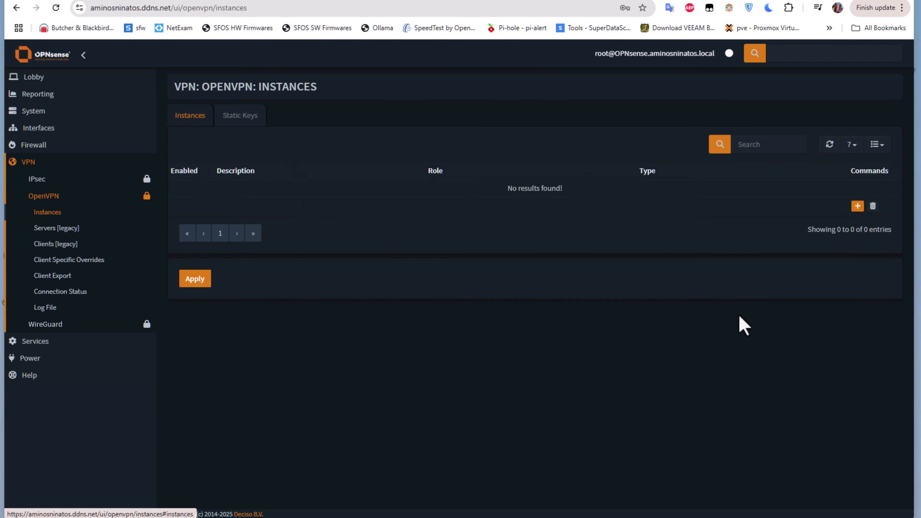
left_click(858, 206)
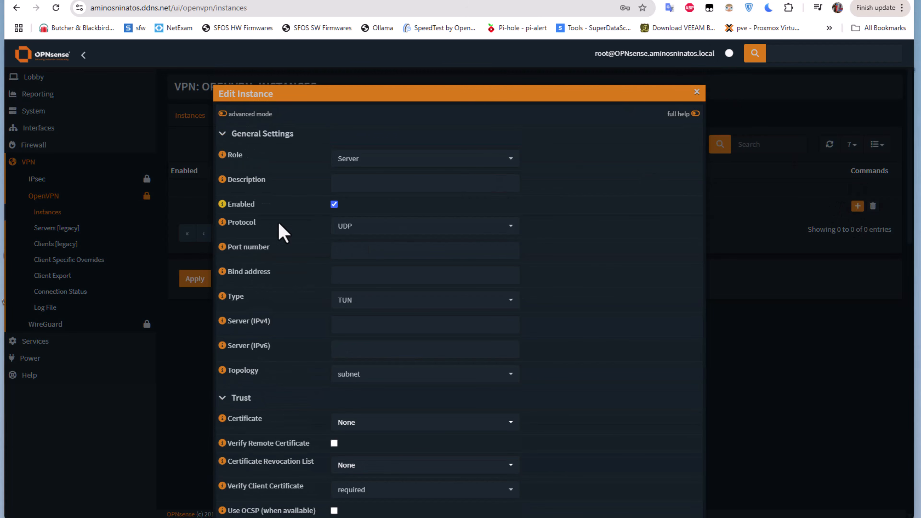
left_click(369, 178)
left_click(414, 179)
type("openvpn_server")
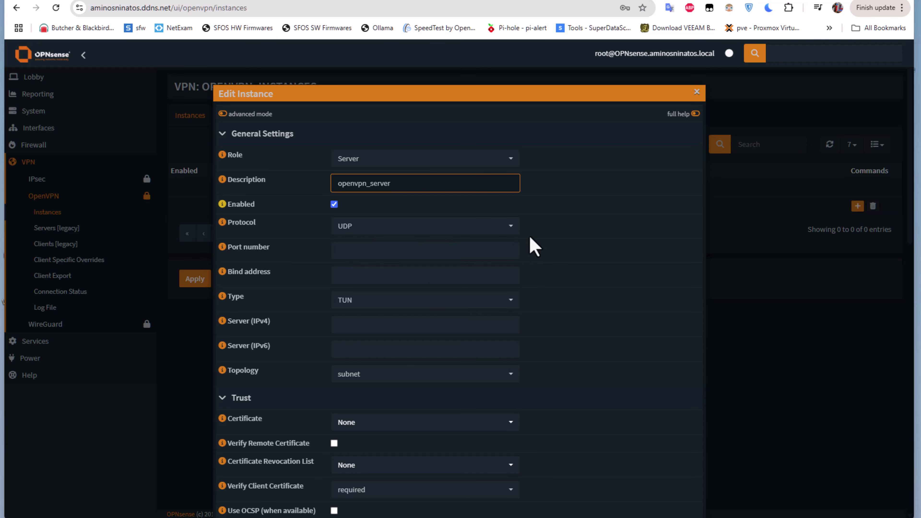
- Keep the instance's protocol at UDP and set its port number to 1194
left_click(511, 229)
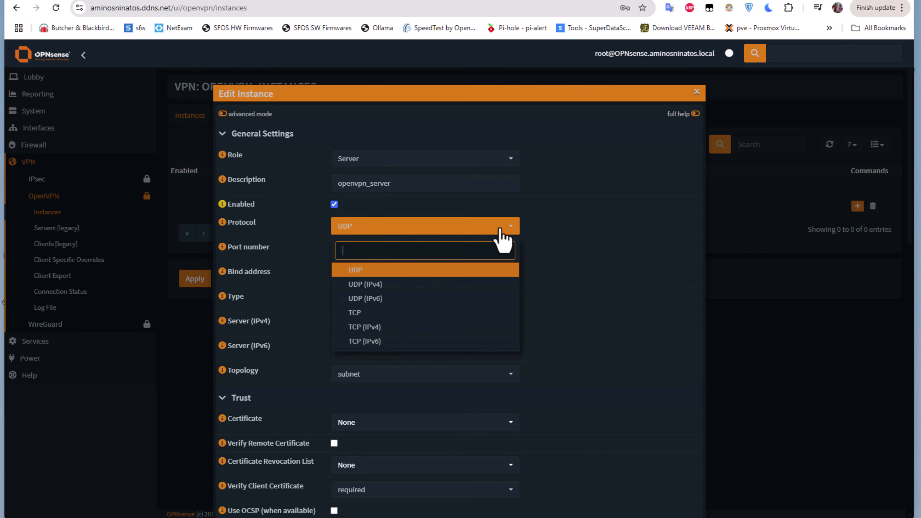
left_click(385, 254)
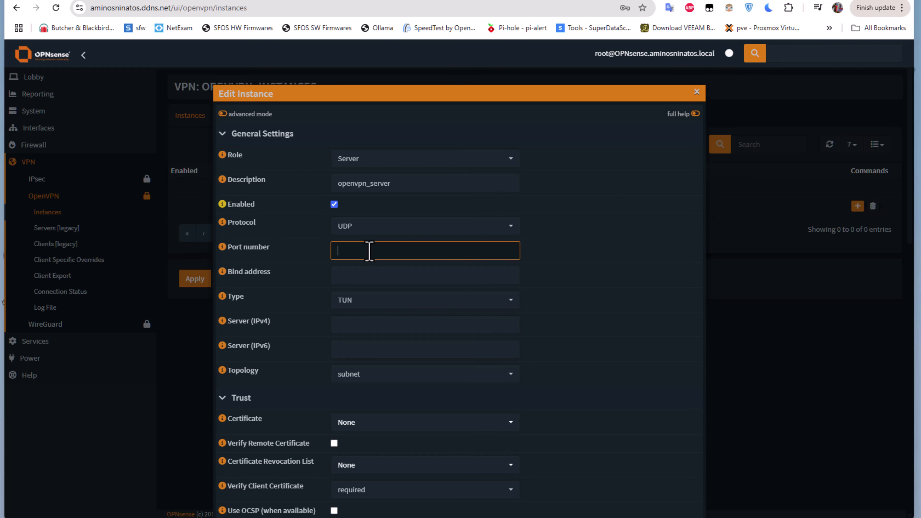
type("1194")
left_click(222, 248)
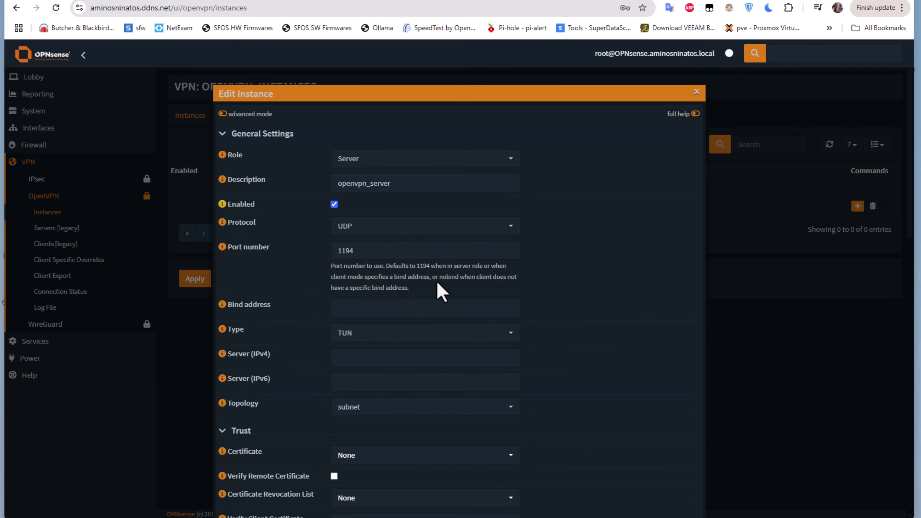
left_click(413, 254)
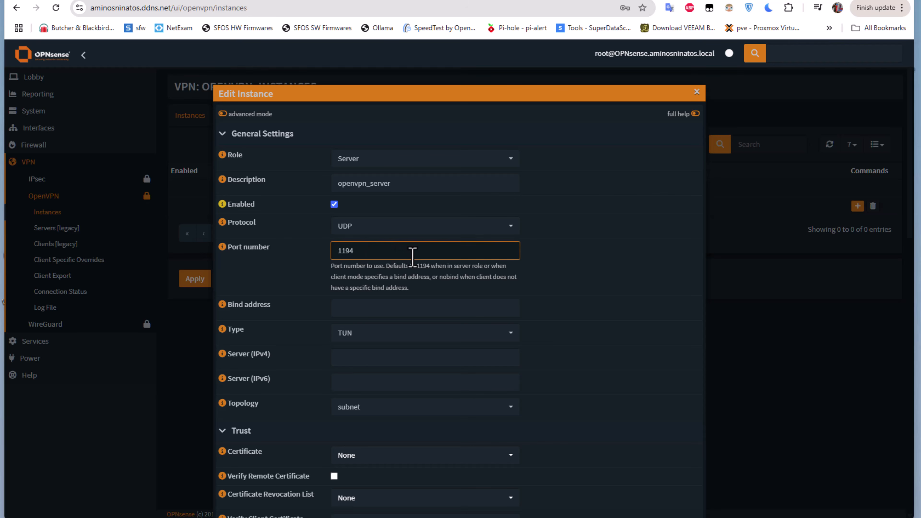
scroll(412, 256, "down", 1)
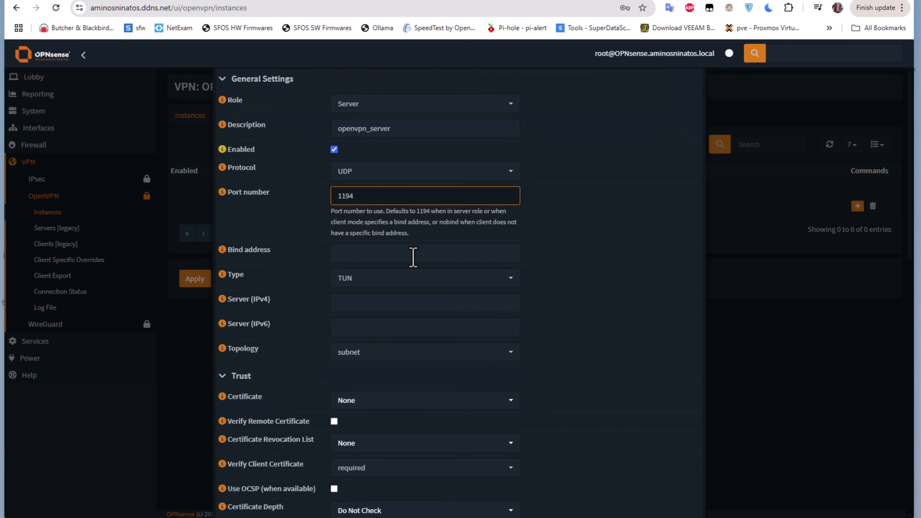
left_click(413, 256)
- Keep the instance type at TUN and set the IPv4 server network to 172.16.1.0/24
left_click(279, 292)
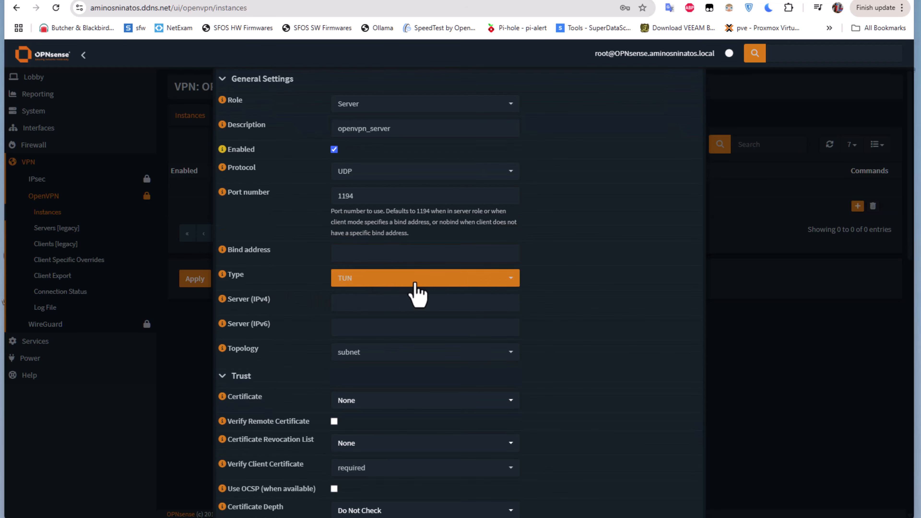
left_click(506, 283)
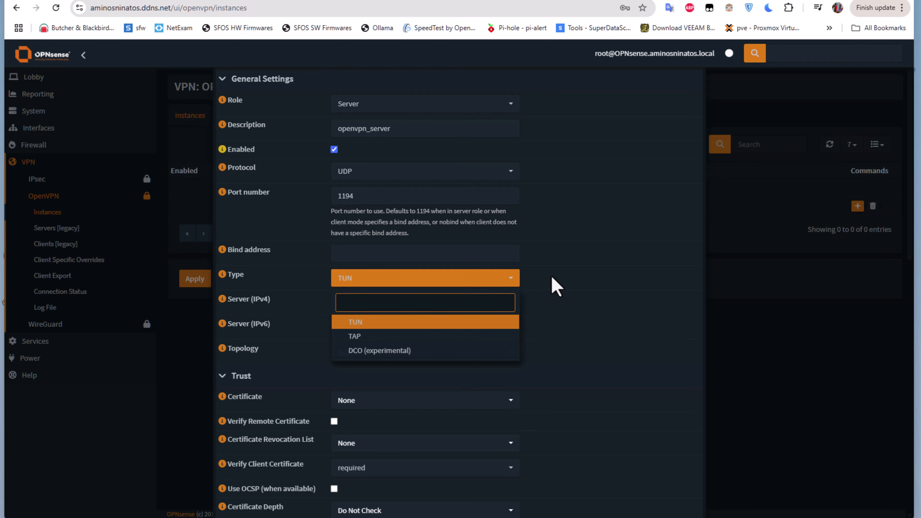
left_click(556, 286)
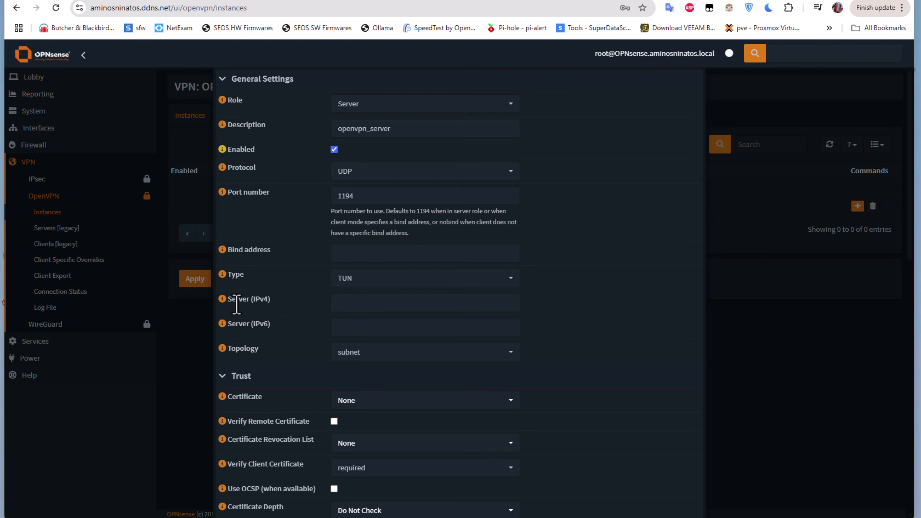
left_click(358, 303)
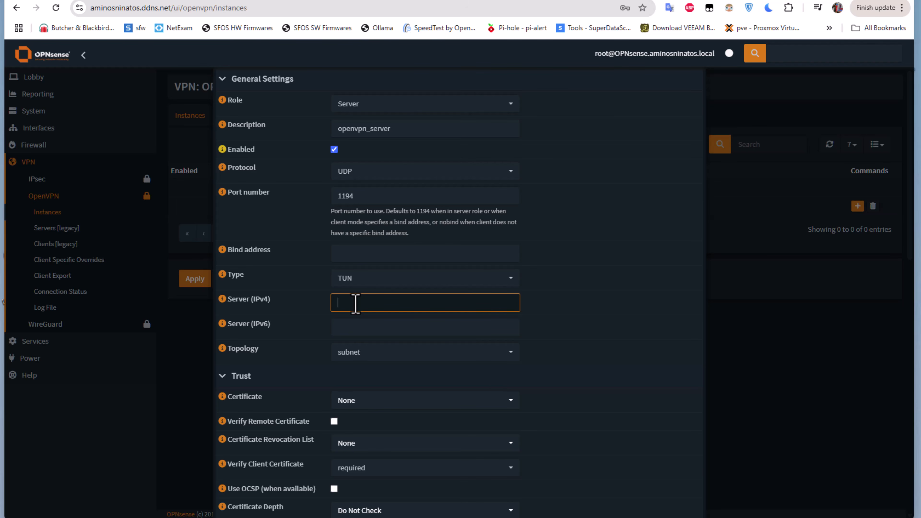
type("172.16.1.0/24")
- Choose openvpn_server_cert as the instance's certificate and enable remote certificate verification
scroll(379, 369, "down", 1)
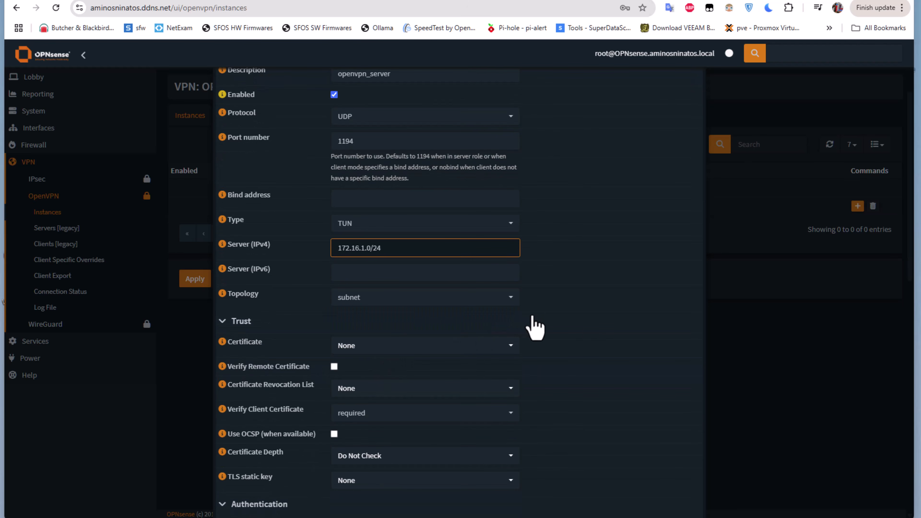
scroll(589, 341, "down", 1)
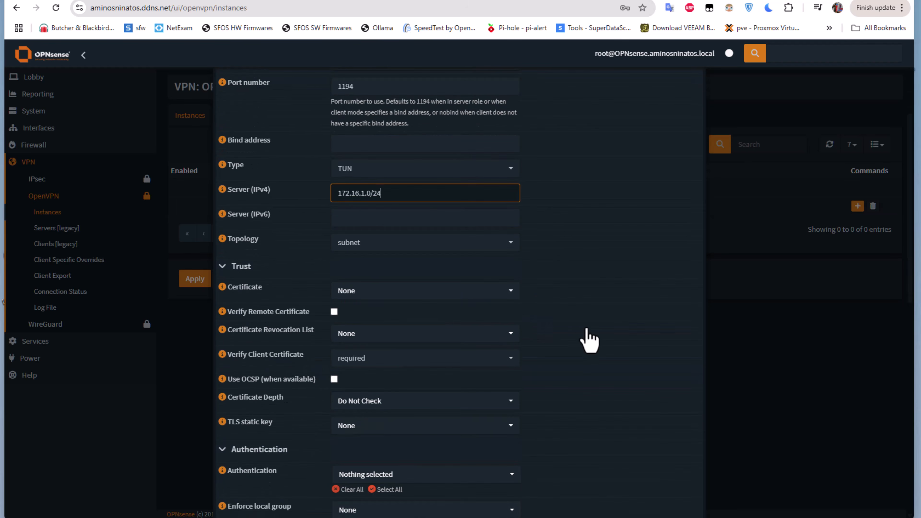
left_click(510, 292)
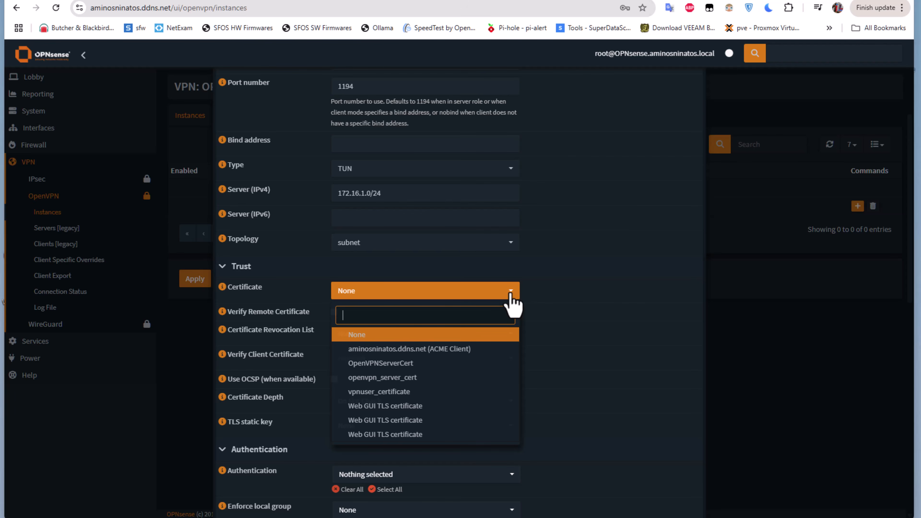
left_click(395, 379)
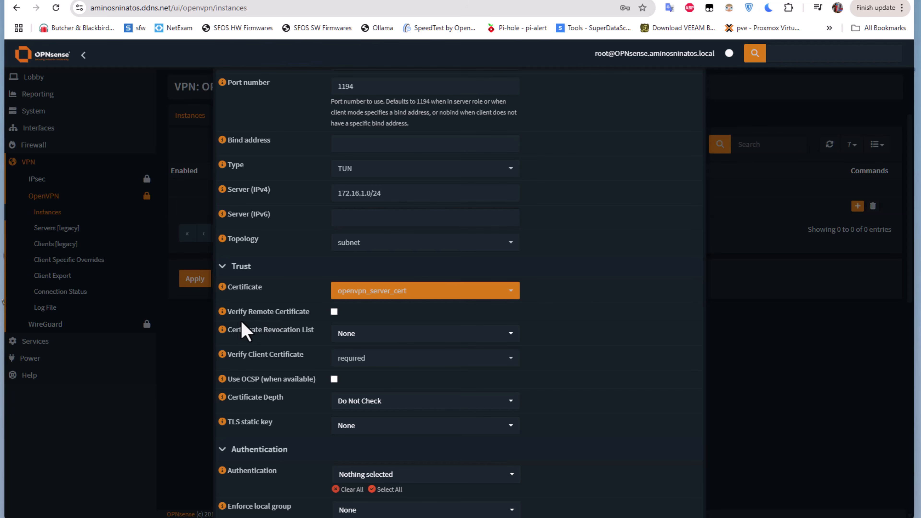
left_click(334, 311)
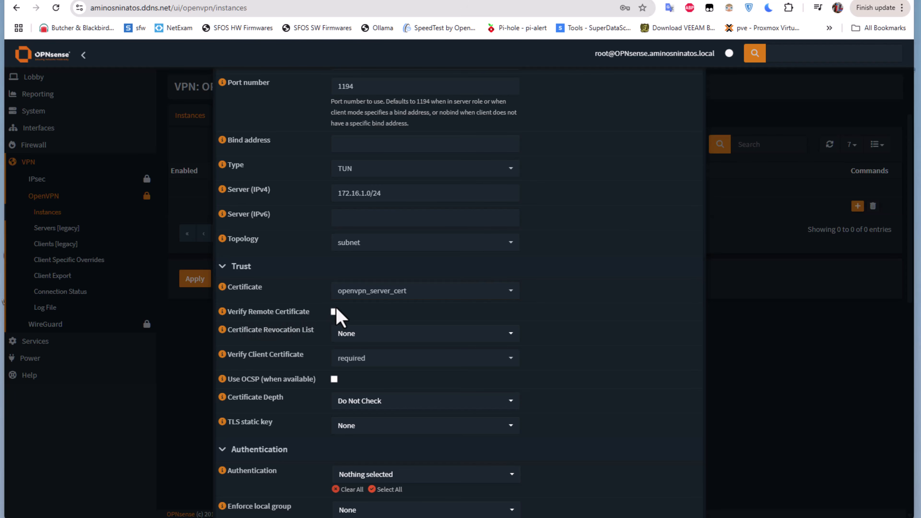
left_click(334, 311)
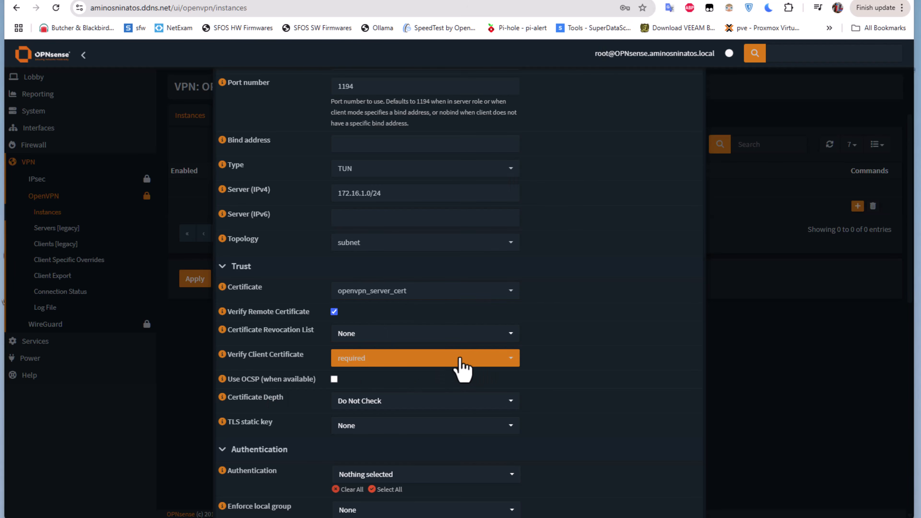
- Set the certificate depth to One (Client+Server) and choose openvpn_static_key as the TLS static key
scroll(442, 379, "down", 1)
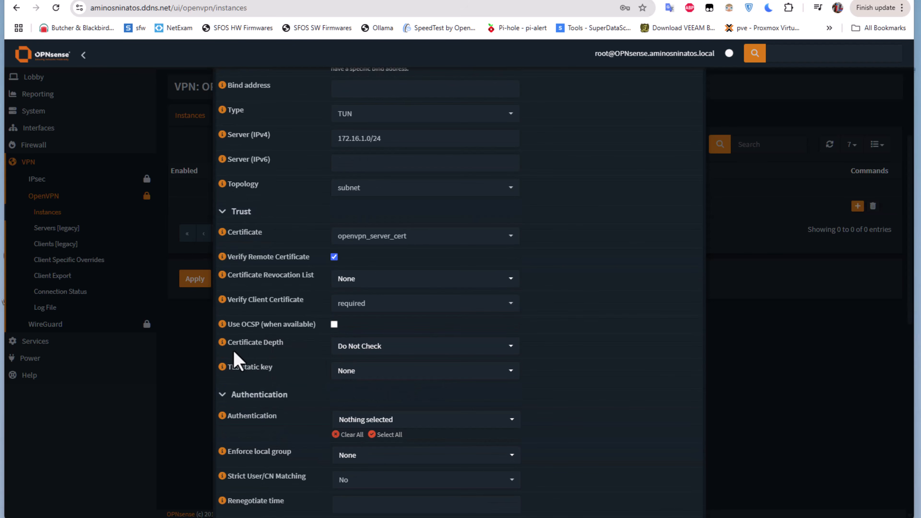
left_click(511, 347)
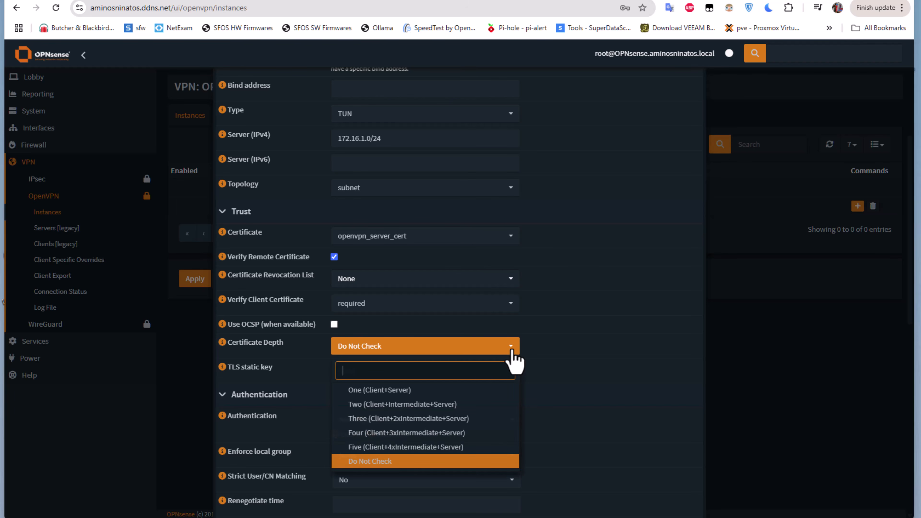
left_click(440, 392)
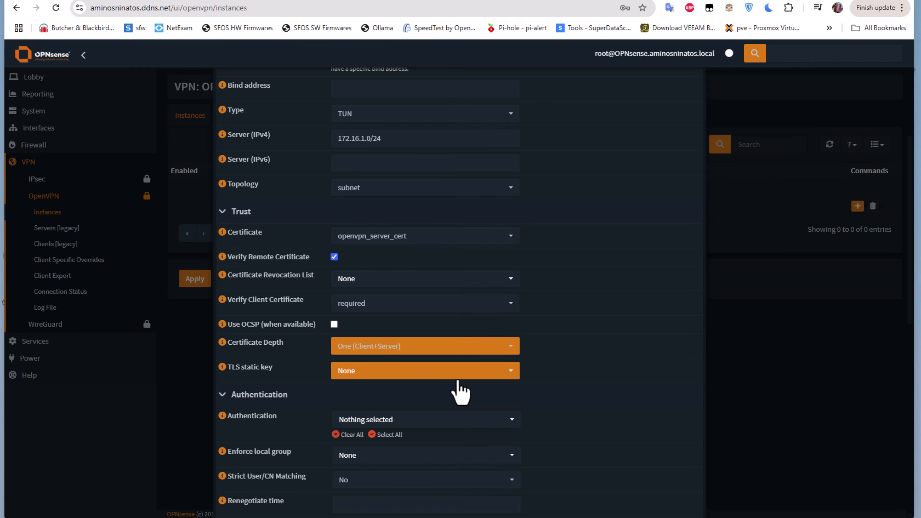
left_click(510, 372)
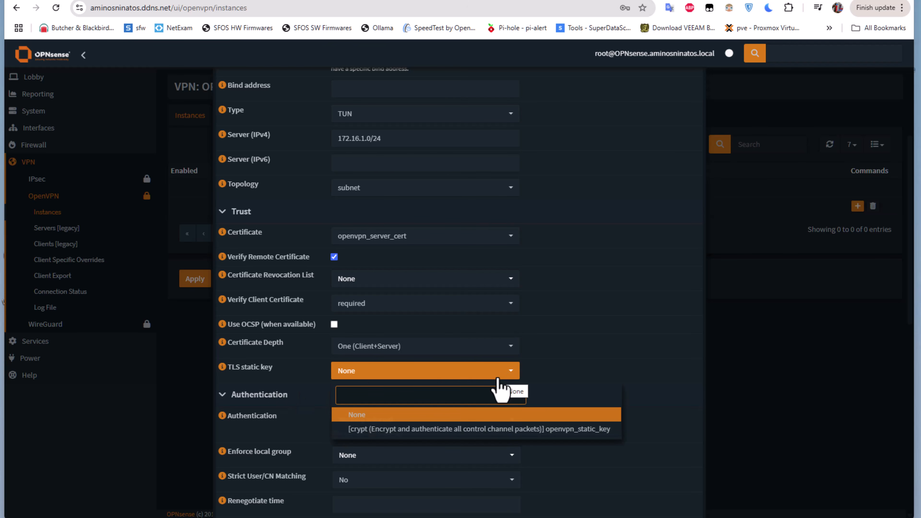
left_click(579, 433)
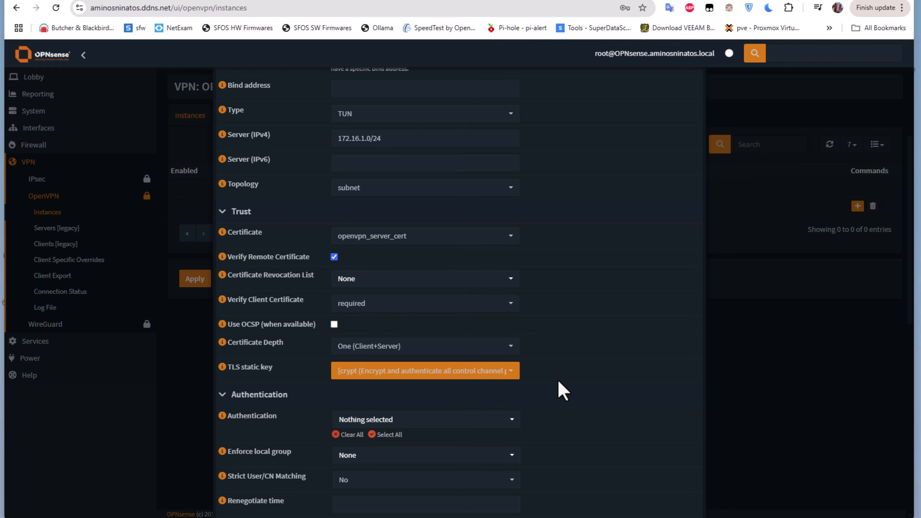
- Set the instance's authentication to Local Database and strict user/CN matching to Yes
scroll(559, 381, "down", 3)
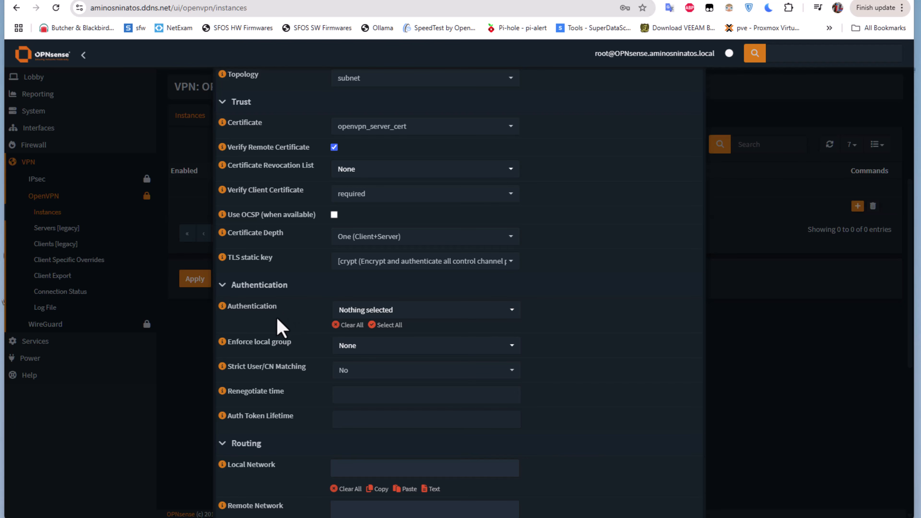
left_click(512, 312)
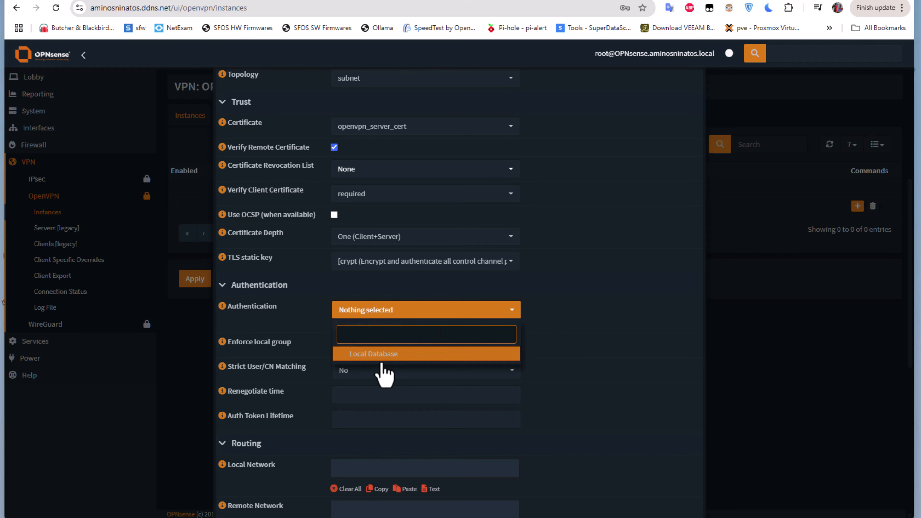
left_click(383, 353)
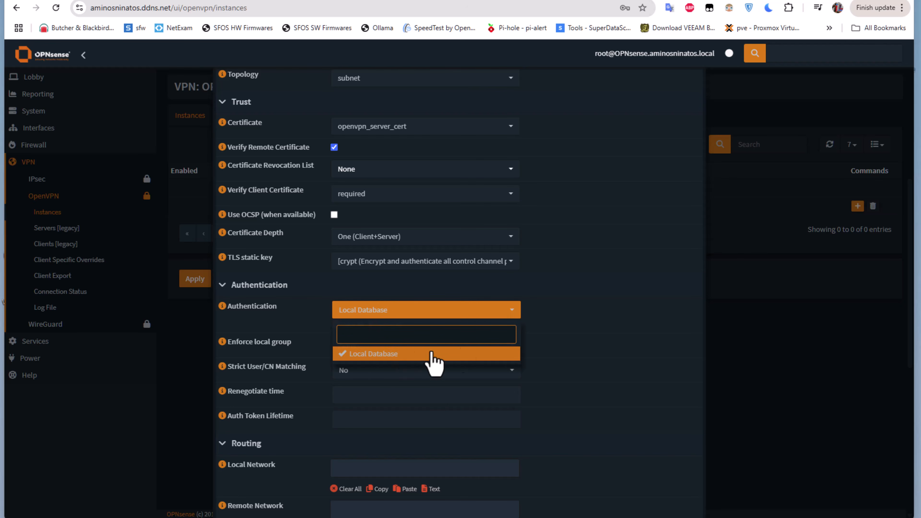
left_click(576, 335)
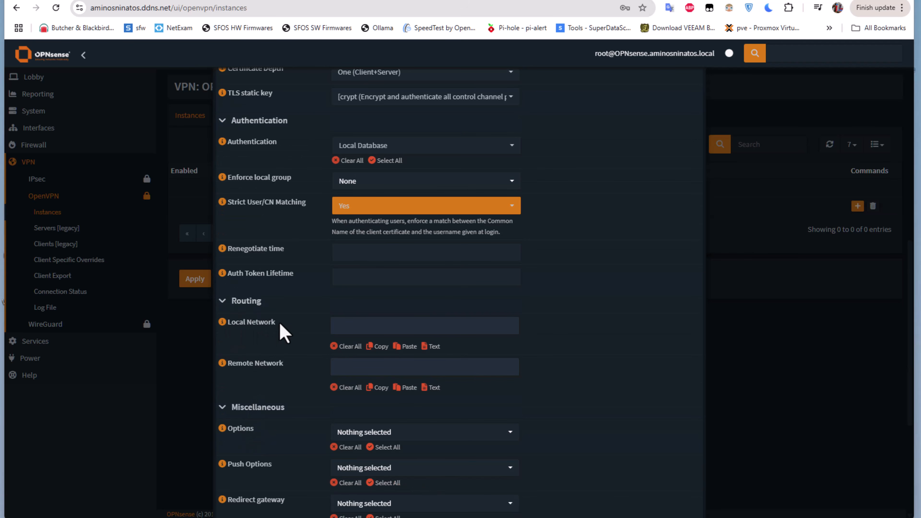
- Add 192.168.1.0/24 as the local network in the instance's routing settings
left_click(357, 330)
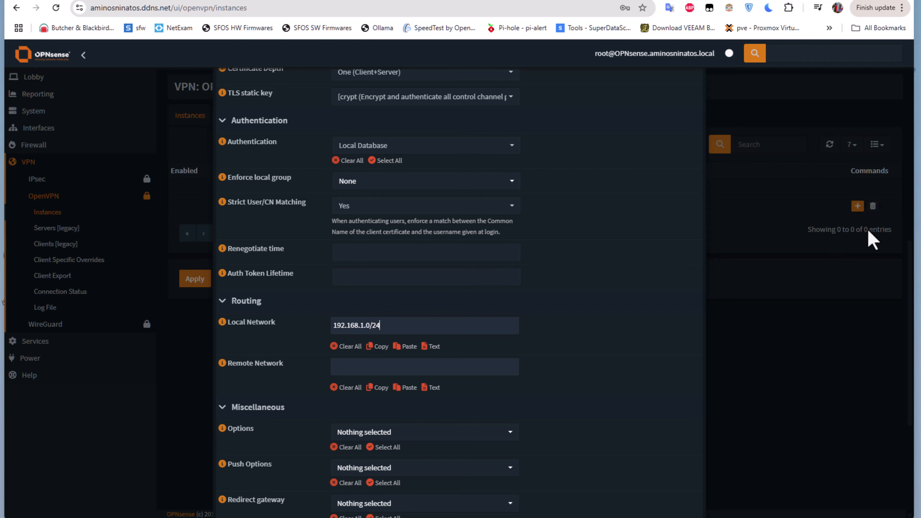
left_click(671, 1)
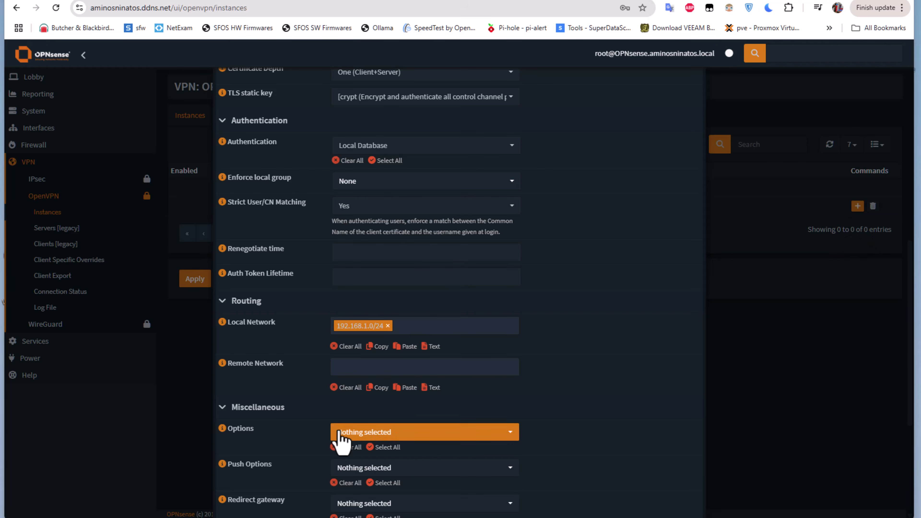
- Enable the client-to-client option in the instance's miscellaneous settings
scroll(525, 431, "down", 2)
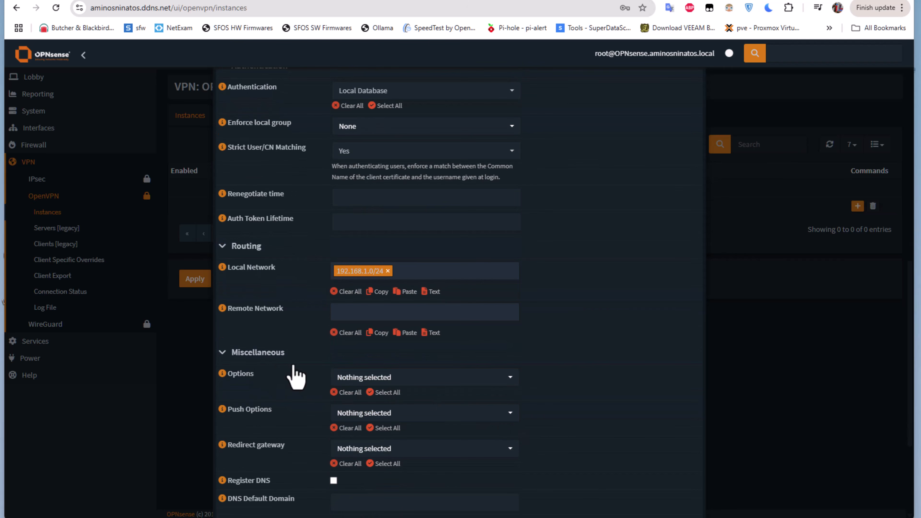
scroll(326, 408, "down", 2)
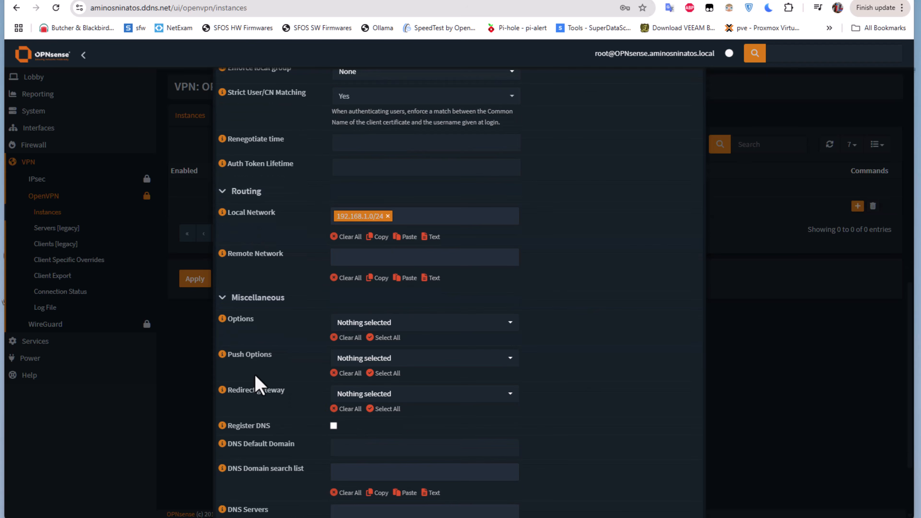
left_click(508, 325)
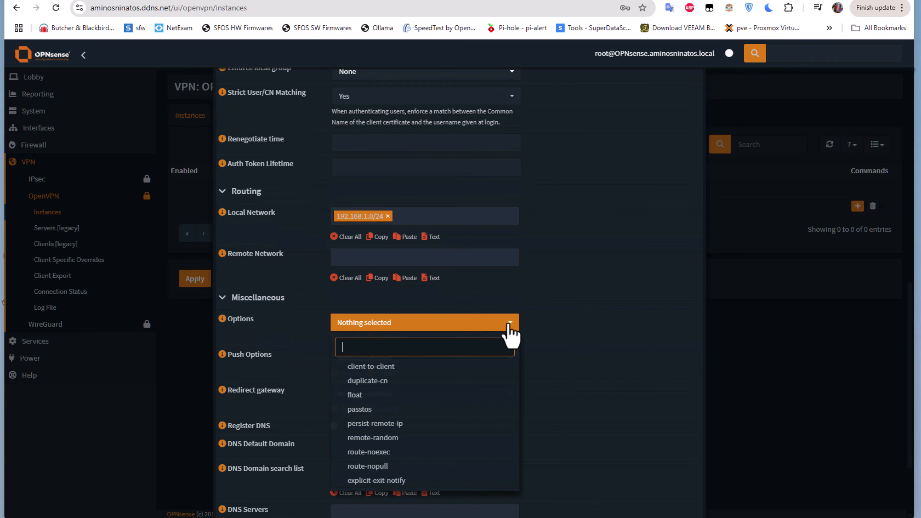
left_click(402, 369)
left_click(582, 365)
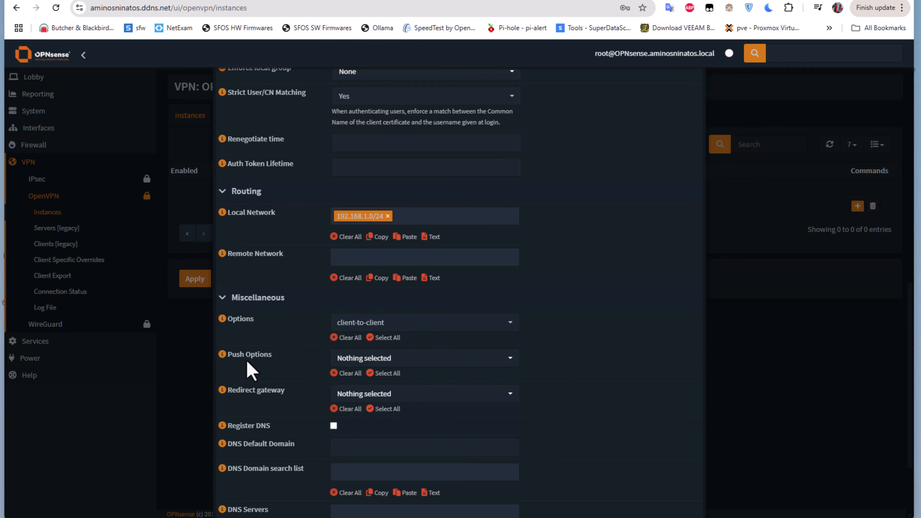
- Select push block-outside-dns and push register-dns as the instance's push options
left_click(509, 358)
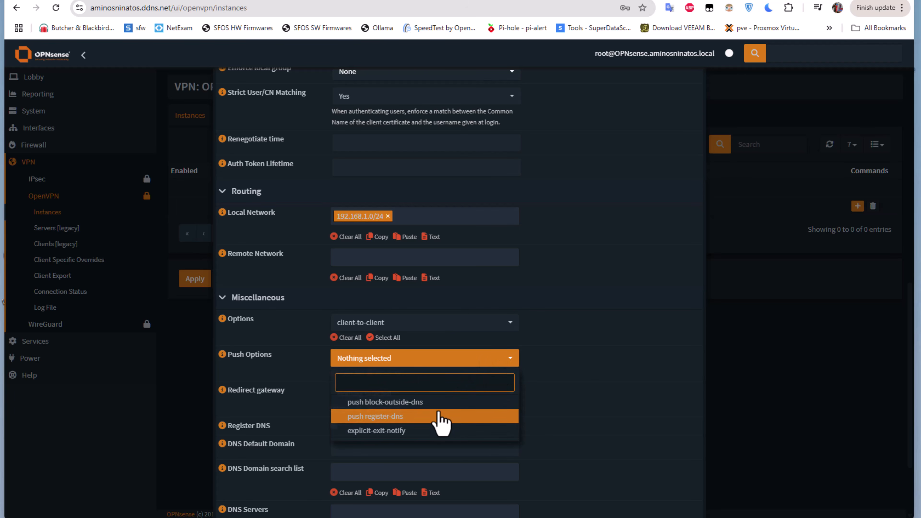
left_click(438, 403)
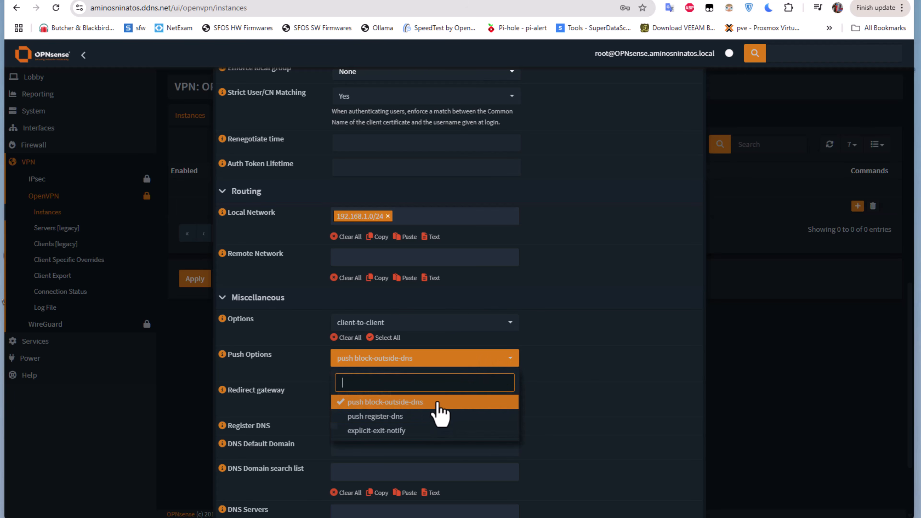
left_click(425, 417)
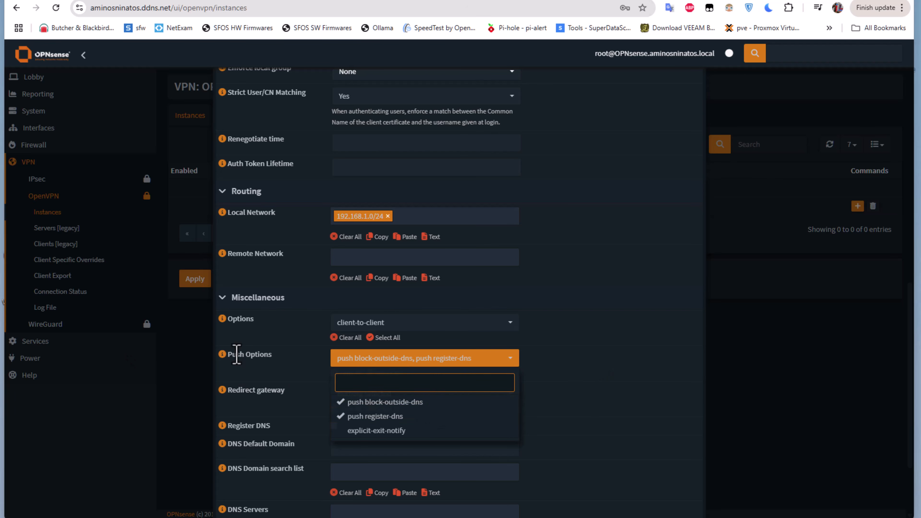
left_click(562, 380)
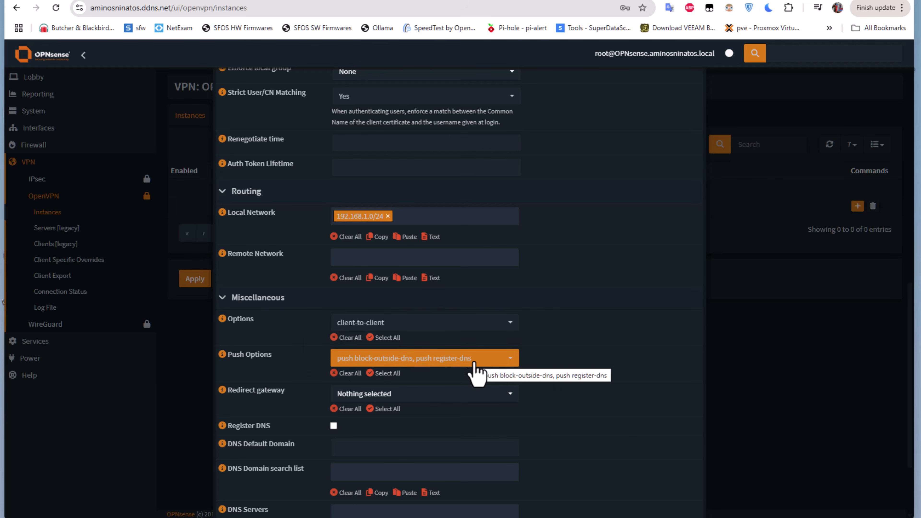
- Set the instance's redirect gateway to default
scroll(552, 388, "down", 2)
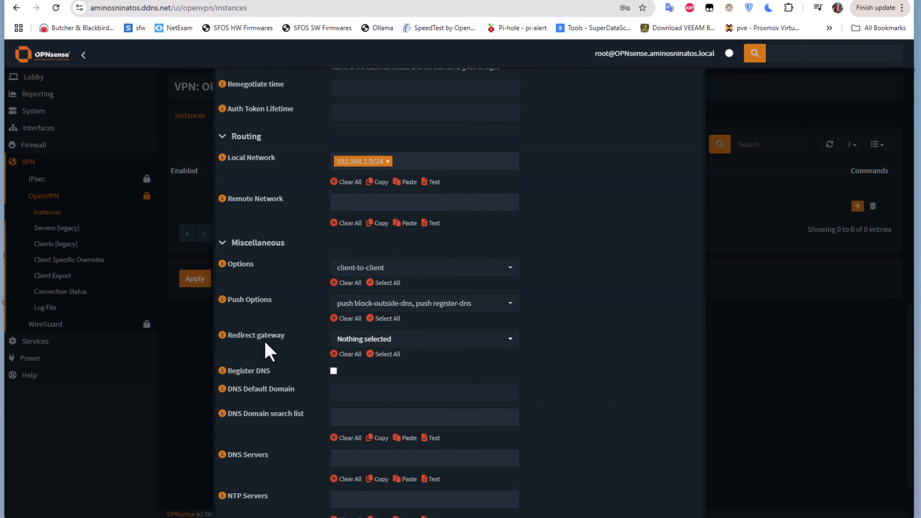
left_click(456, 350)
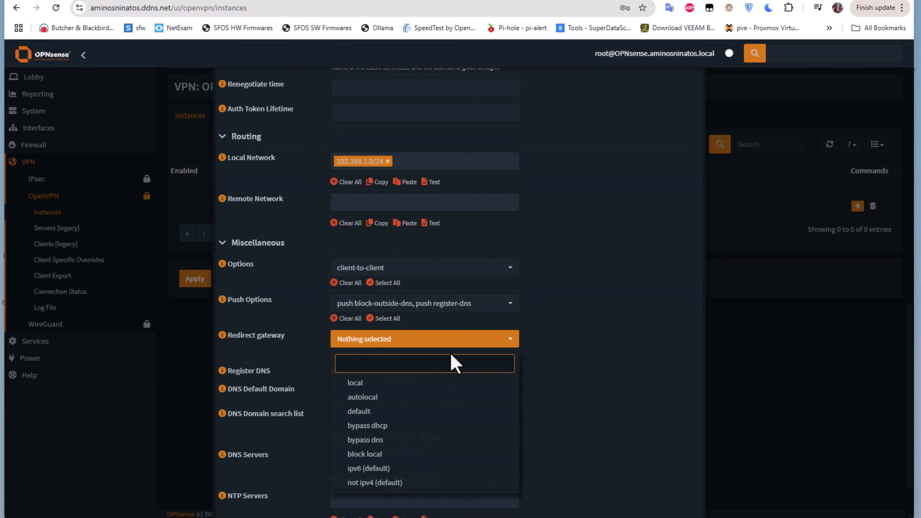
left_click(409, 412)
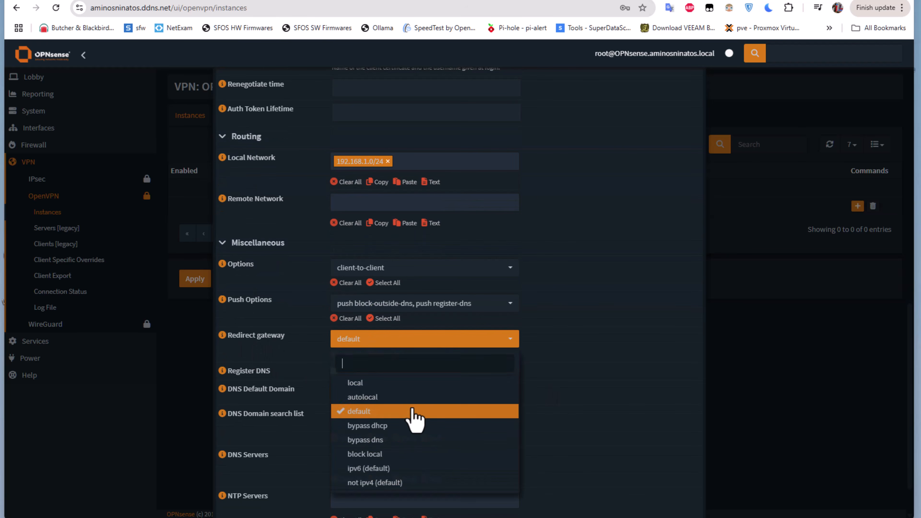
left_click(610, 382)
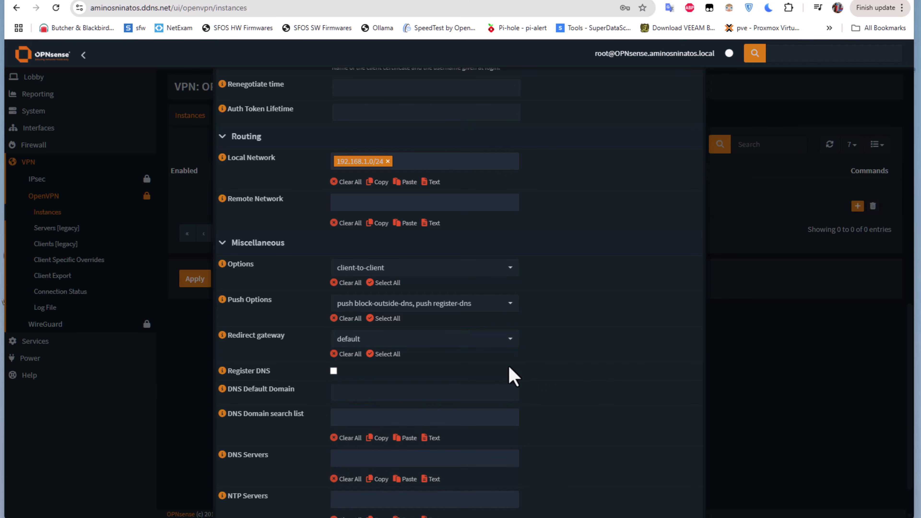
- Enable Register DNS with 8.8.8.8 as the DNS server, and save and apply the OpenVPN instance
left_click(355, 394)
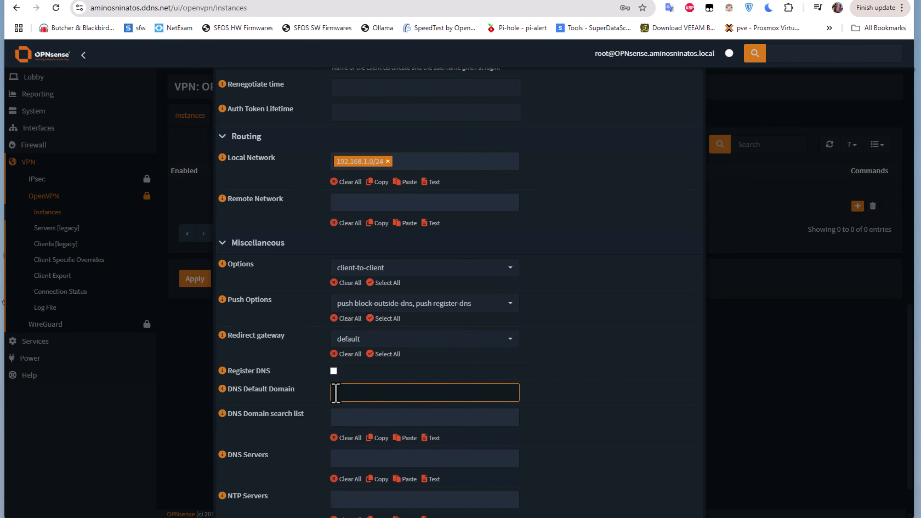
scroll(336, 393, "down", 2)
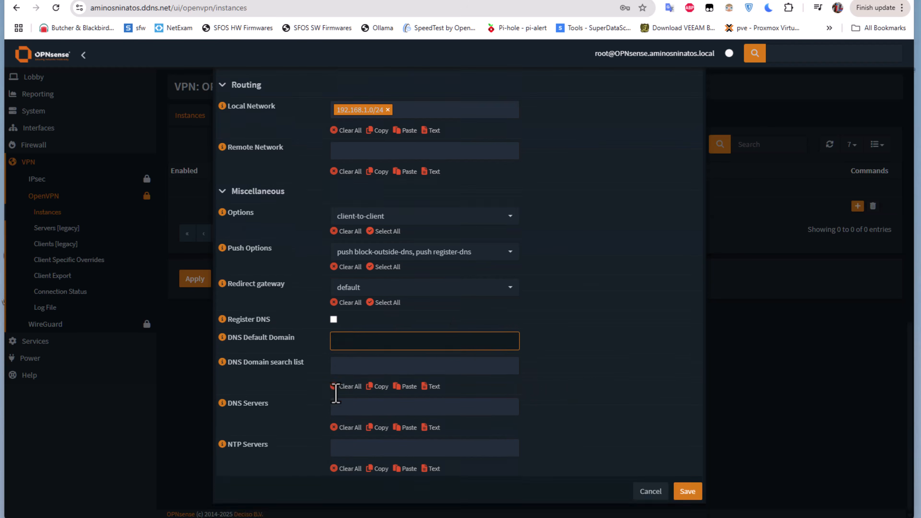
left_click(334, 319)
left_click(338, 407)
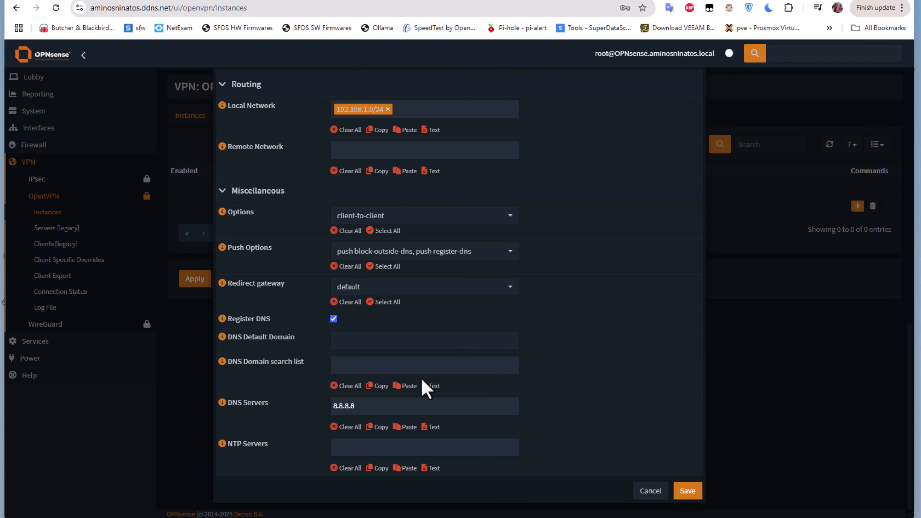
left_click(686, 491)
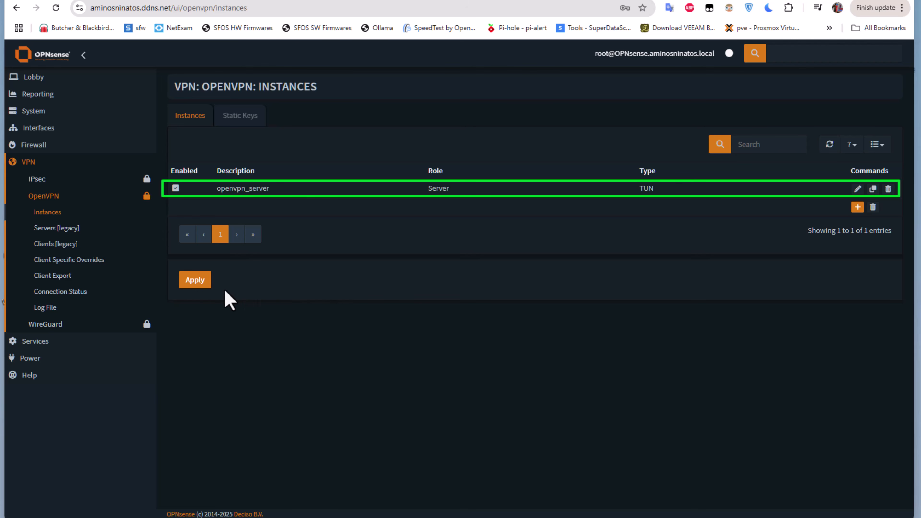
left_click(197, 283)
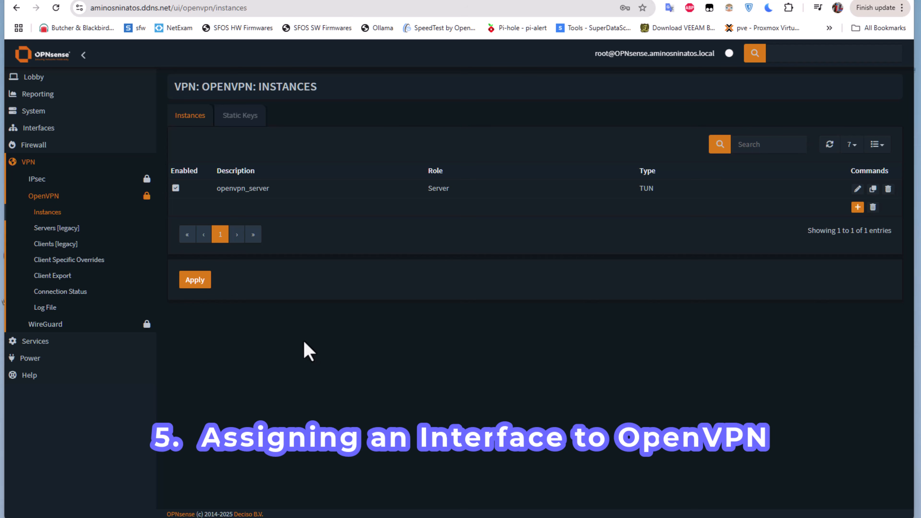
- Assign the ovpns1 (OpenVPN Server openvpn_server) device as a new interface with the description openvpnserver
left_click(52, 131)
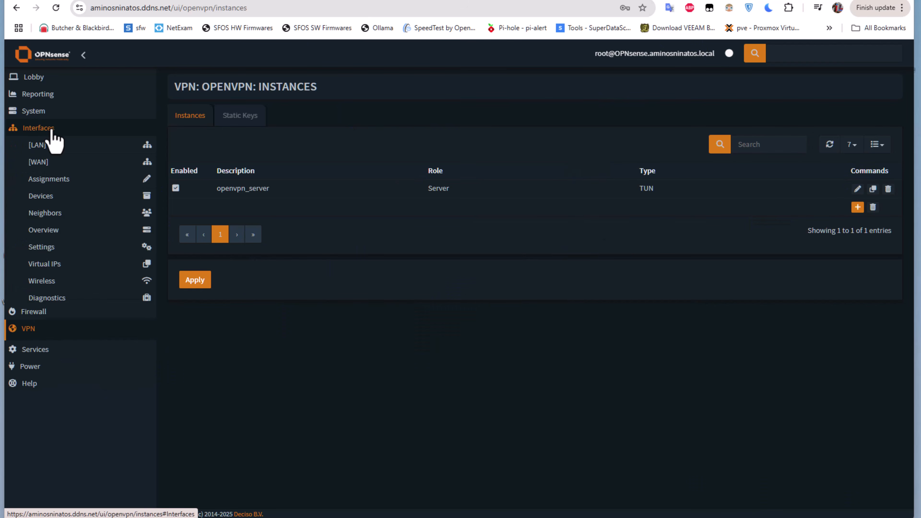
left_click(59, 182)
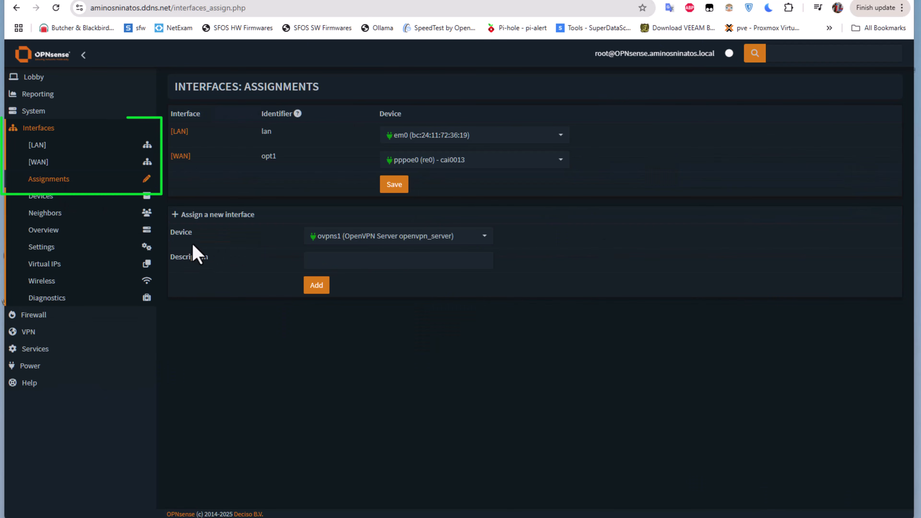
left_click(437, 260)
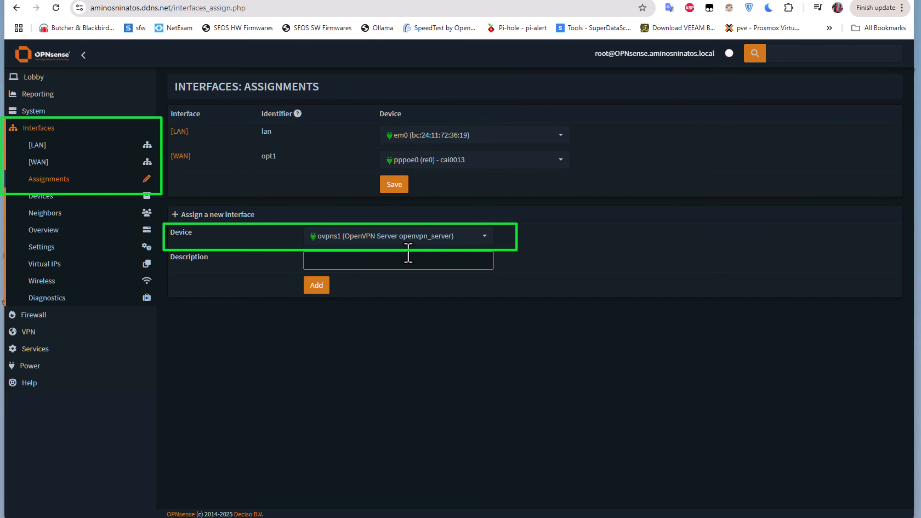
left_click(359, 273)
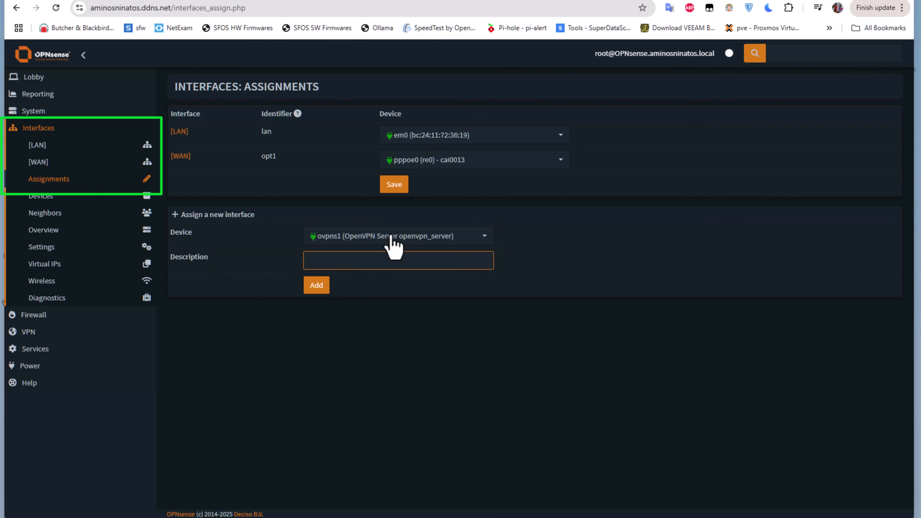
left_click(342, 266)
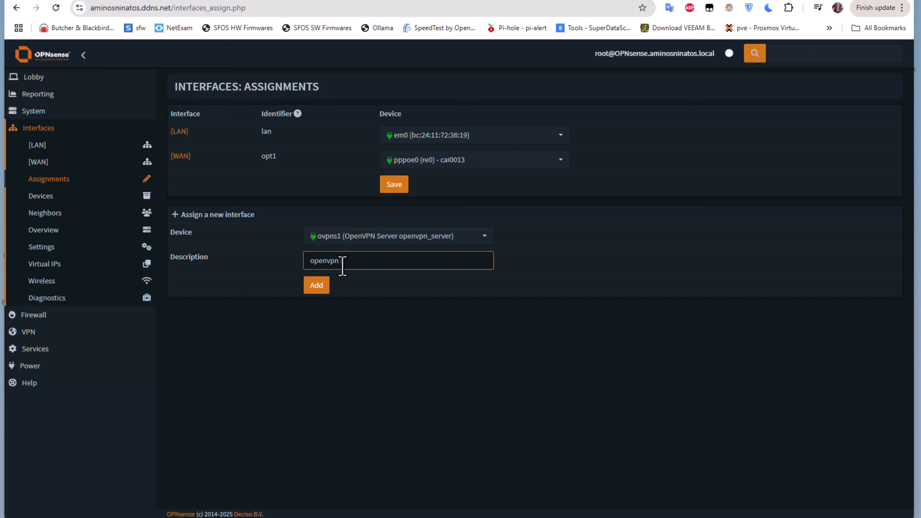
type("ver")
left_click(319, 290)
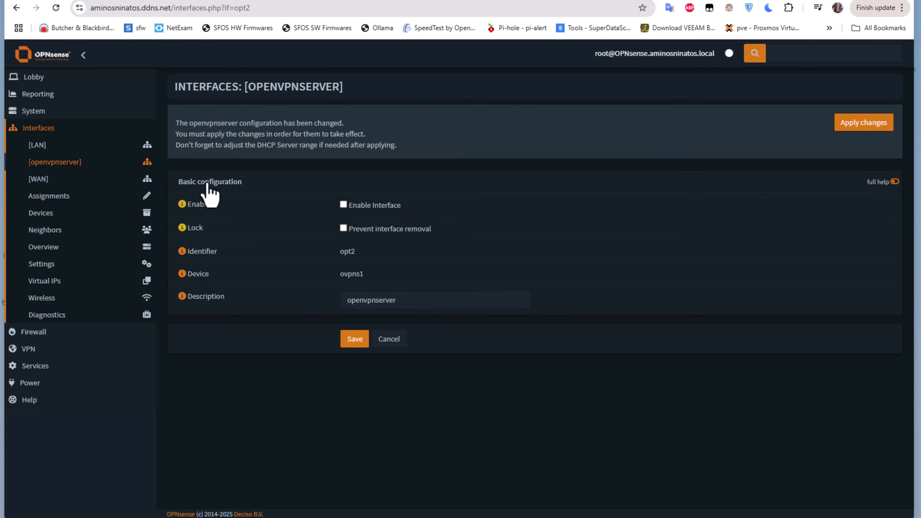
- Enable the openvpnserver interface, and save and apply its configuration
left_click(344, 205)
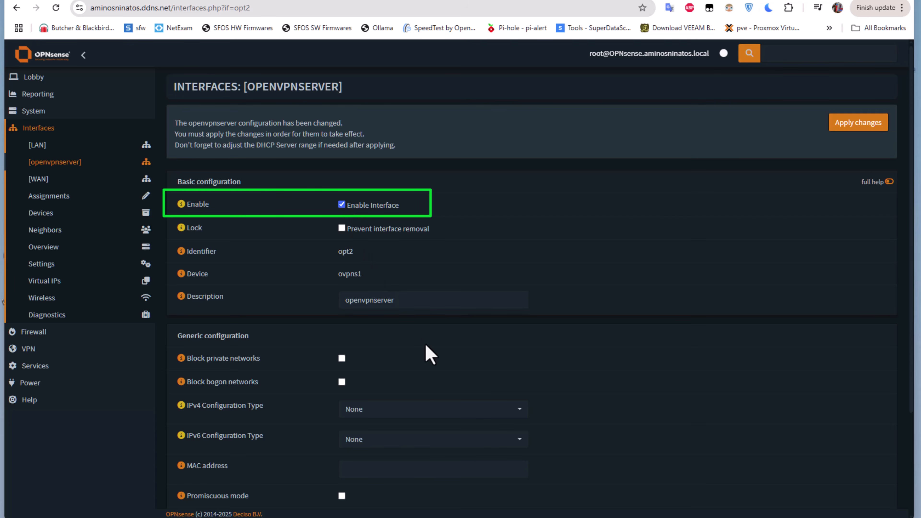
scroll(426, 345, "down", 3)
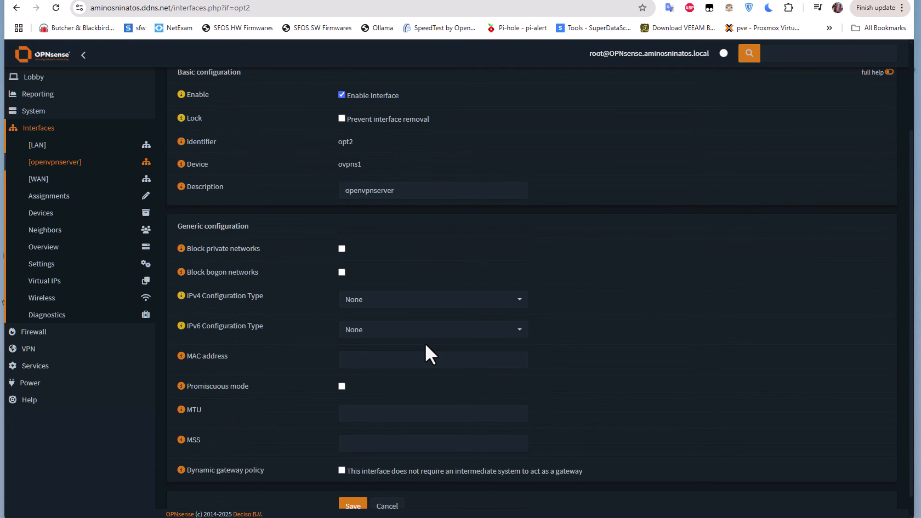
left_click(351, 486)
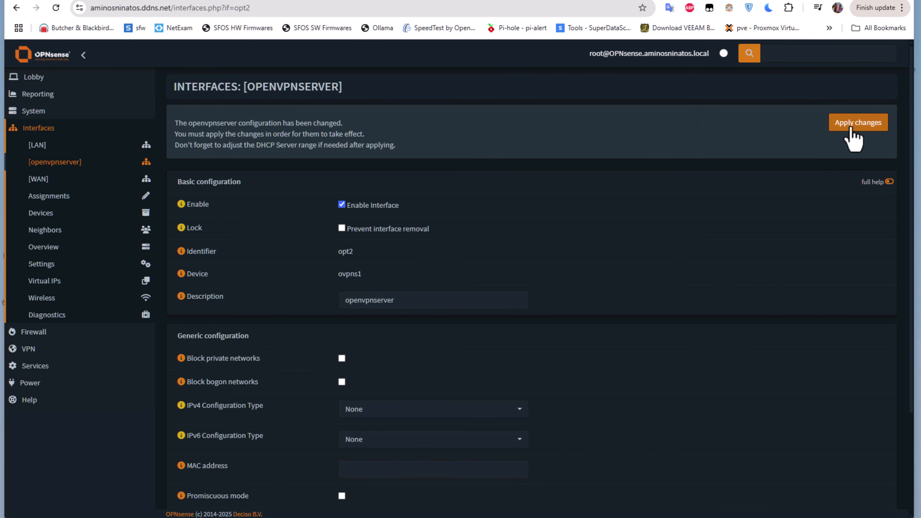
left_click(851, 128)
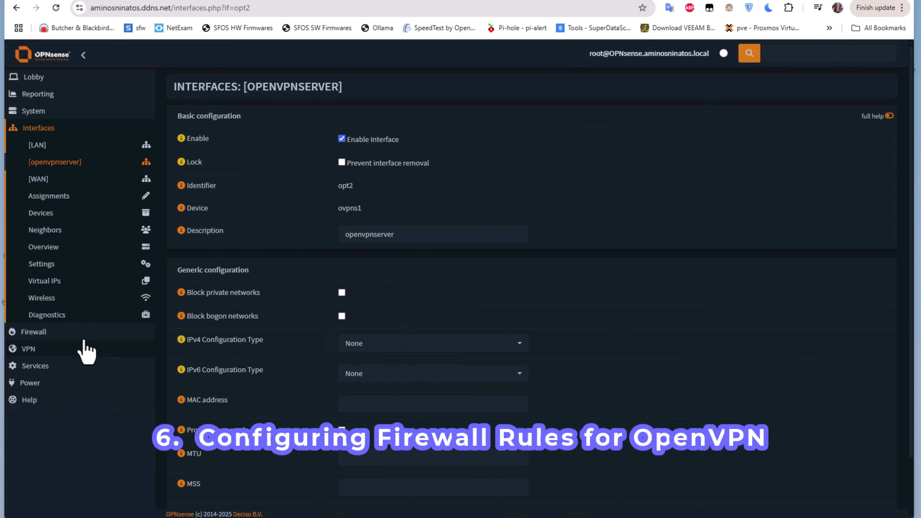
- Add a new firewall rule for the WAN interface and set its protocol to UDP
left_click(38, 336)
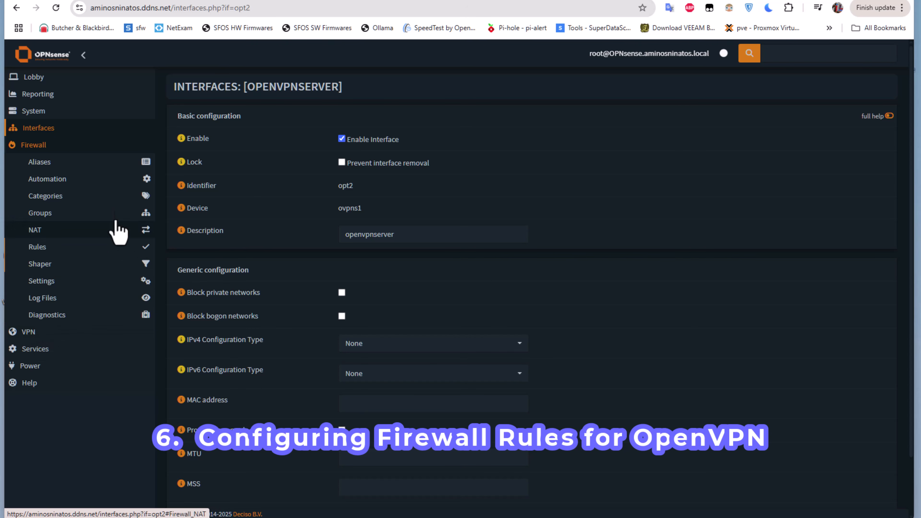
left_click(50, 250)
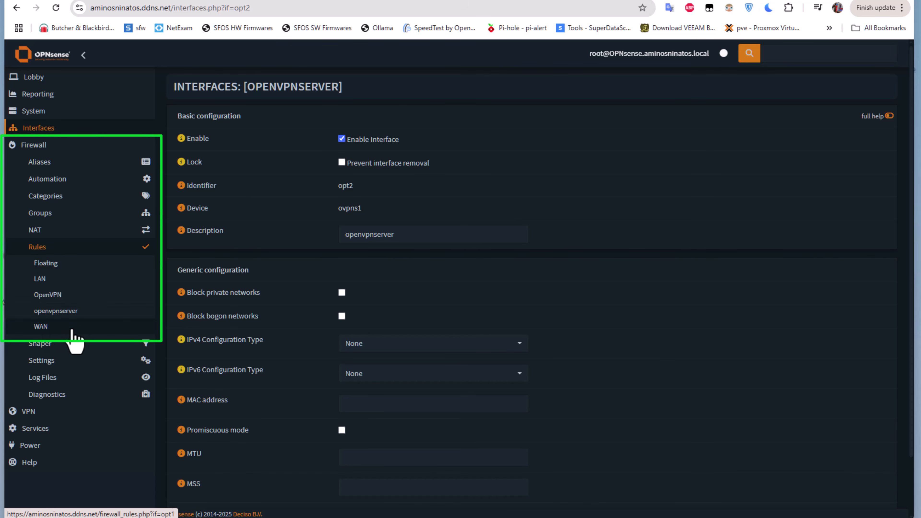
left_click(50, 329)
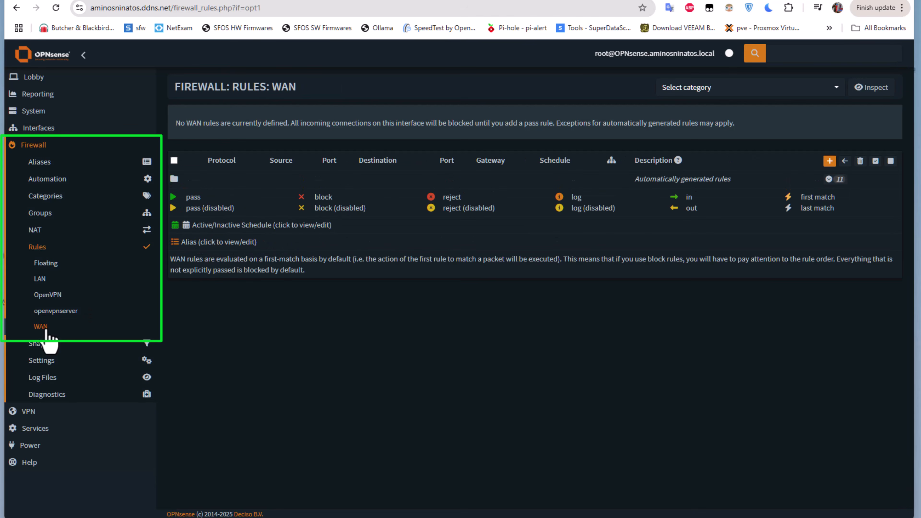
left_click(829, 161)
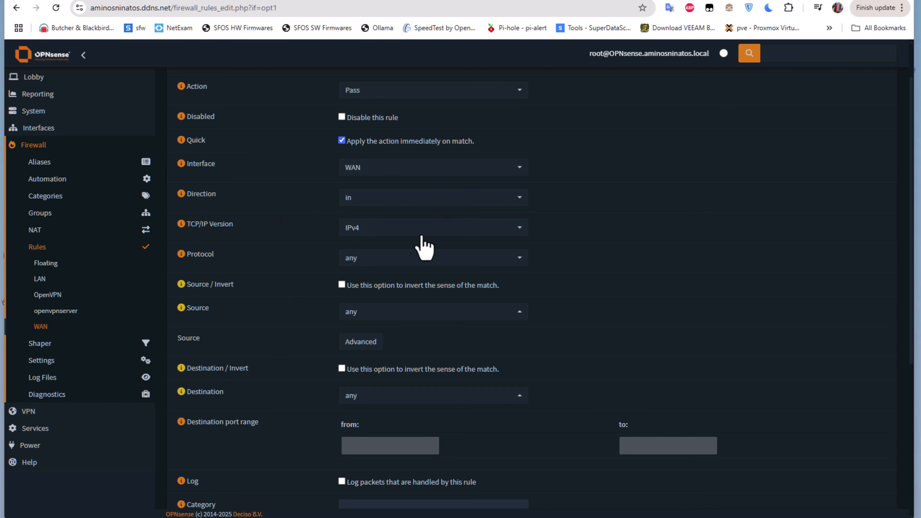
left_click(506, 261)
left_click(385, 330)
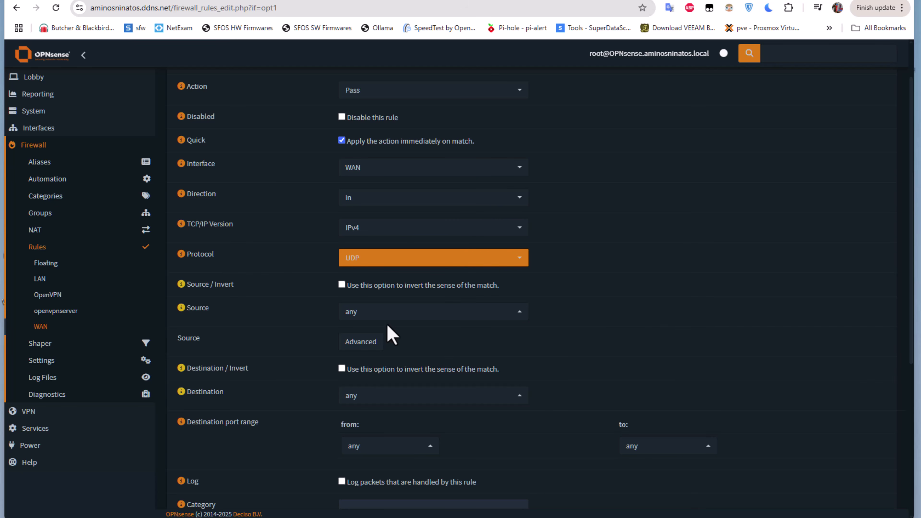
- Set the destination of the new WAN rule to WAN address
scroll(591, 323, "down", 3)
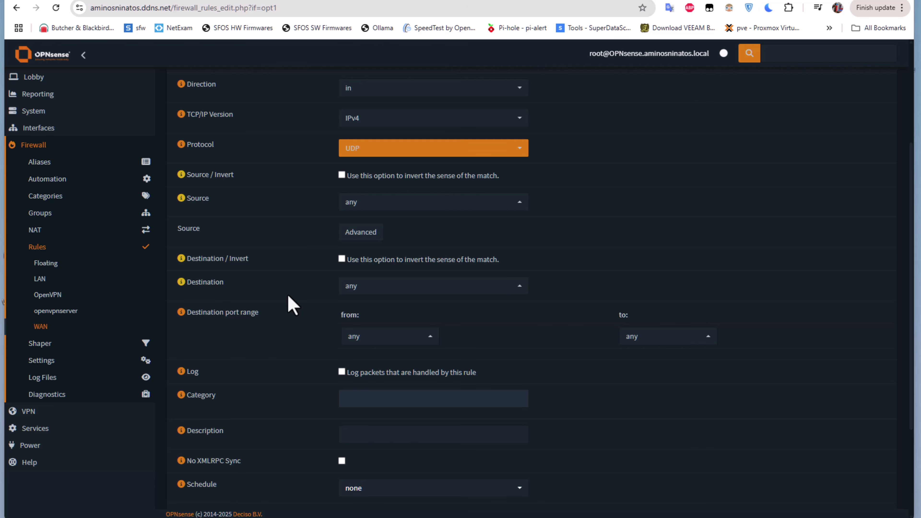
left_click(505, 288)
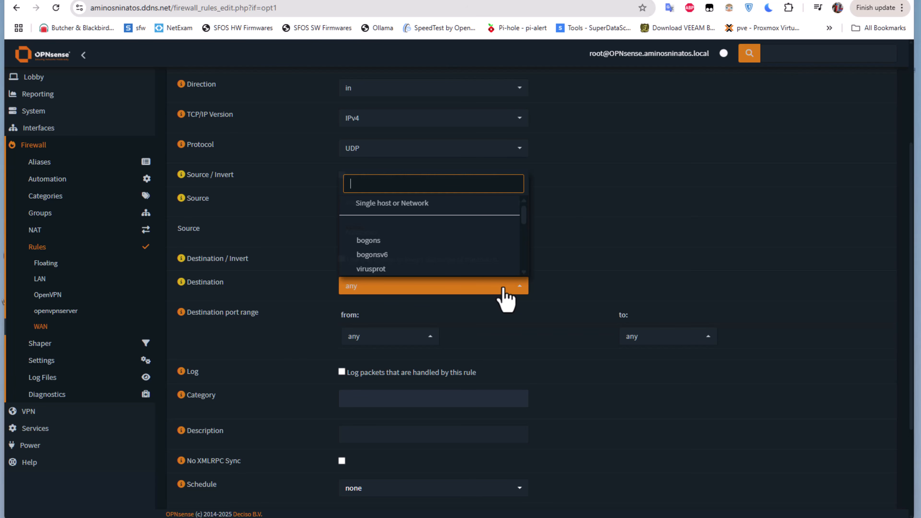
type("w")
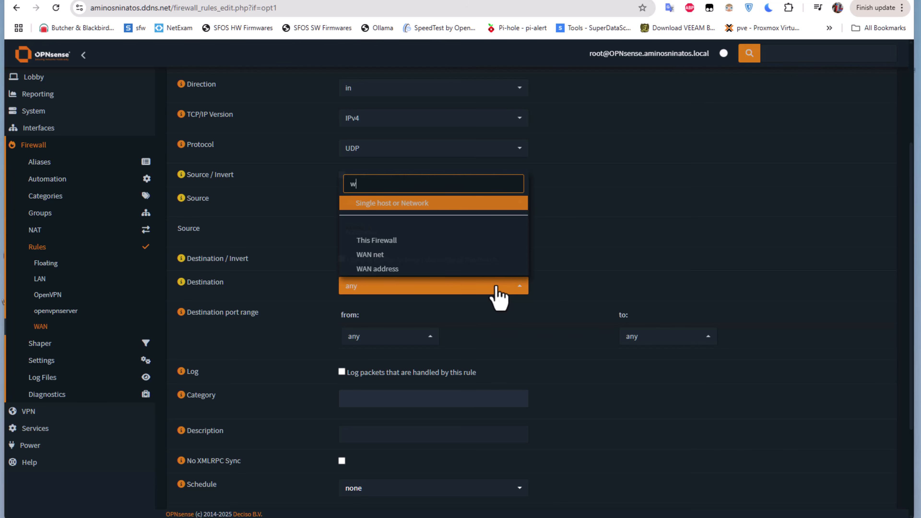
left_click(414, 269)
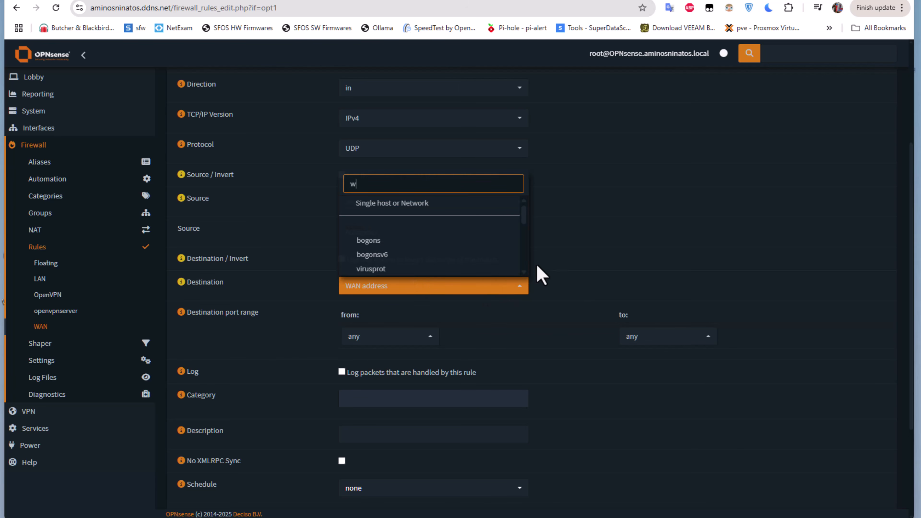
left_click(405, 293)
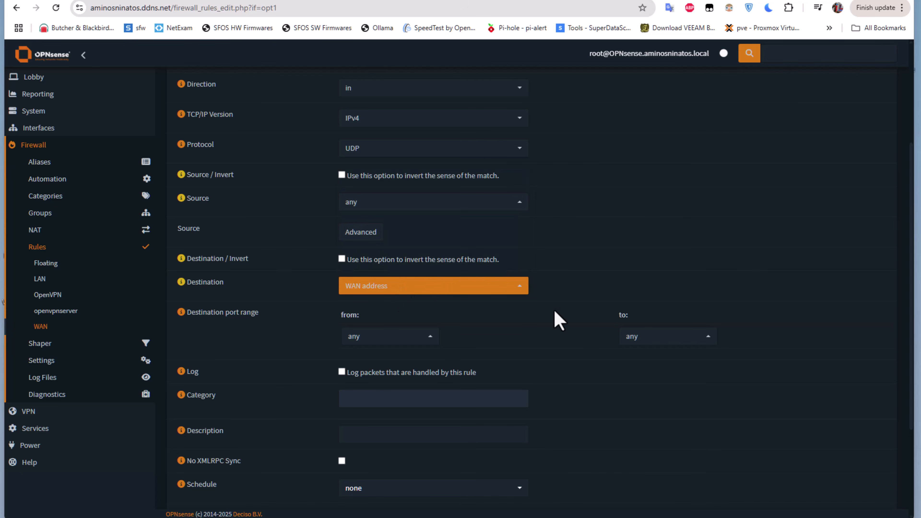
- Set the WAN rule's destination port range to a custom range from 1194 to 1194
scroll(549, 321, "down", 3)
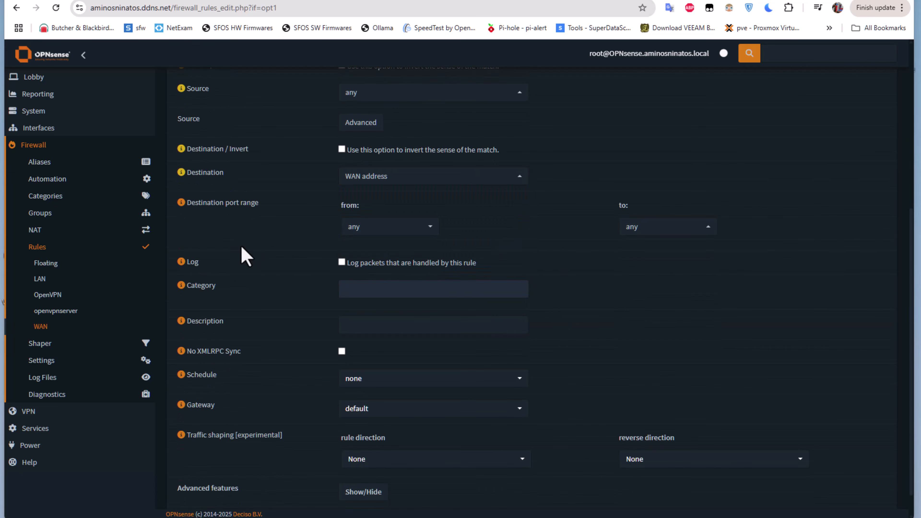
left_click(432, 231)
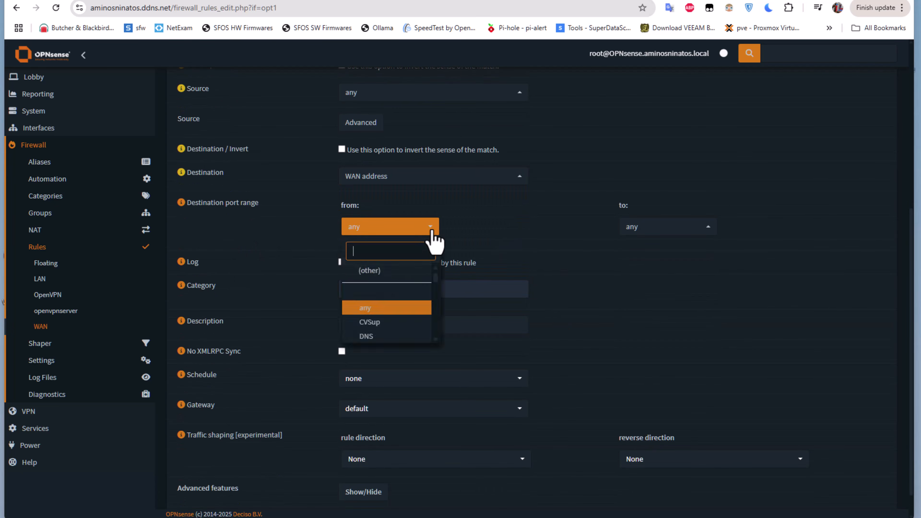
left_click(379, 271)
left_click(379, 252)
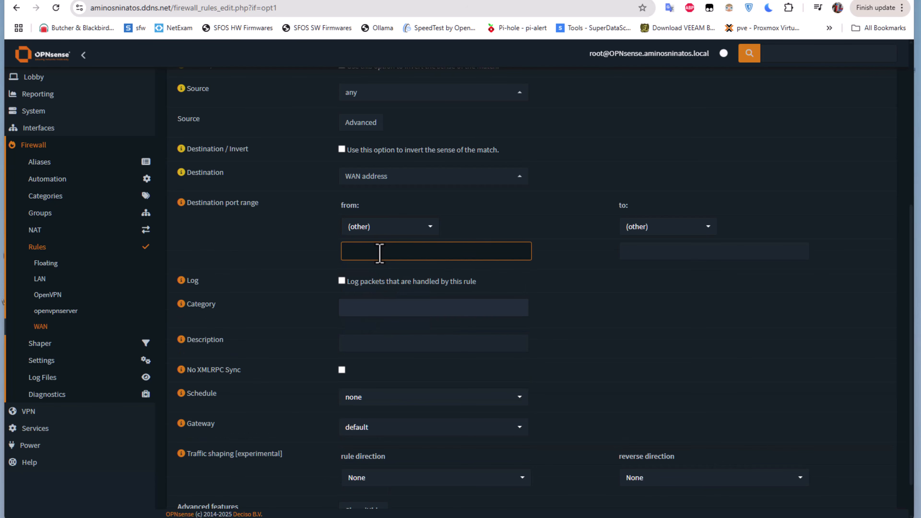
type("1194")
left_click(625, 252)
type("1")
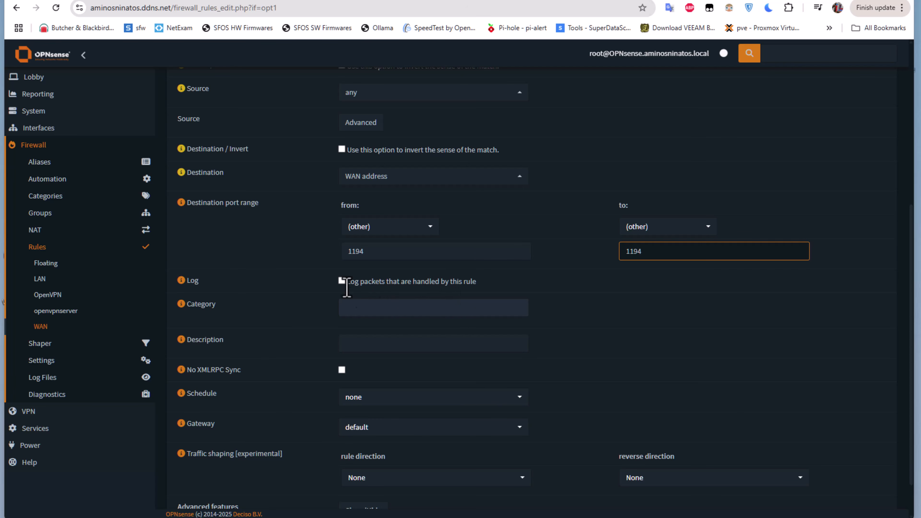
- Enable packet logging for the WAN rule and enter the description ALLOW OPENVPN TRAFFIC
left_click(342, 281)
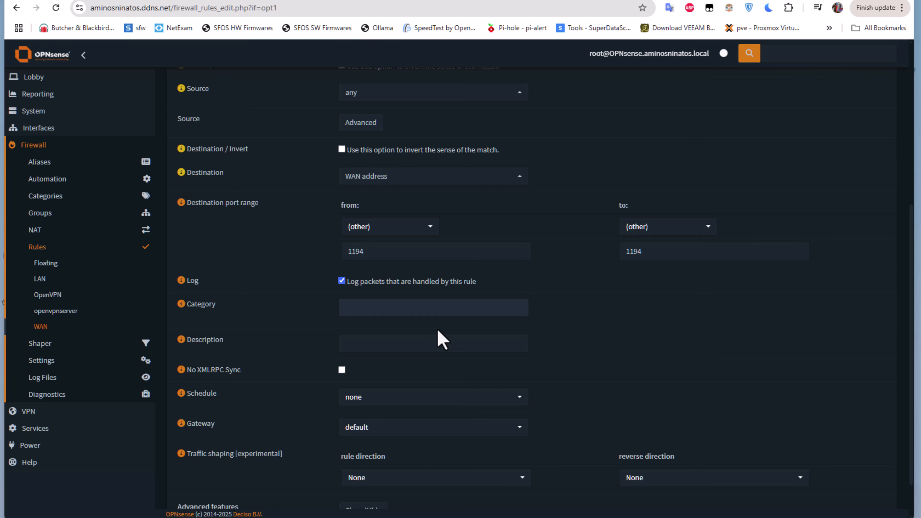
left_click(404, 344)
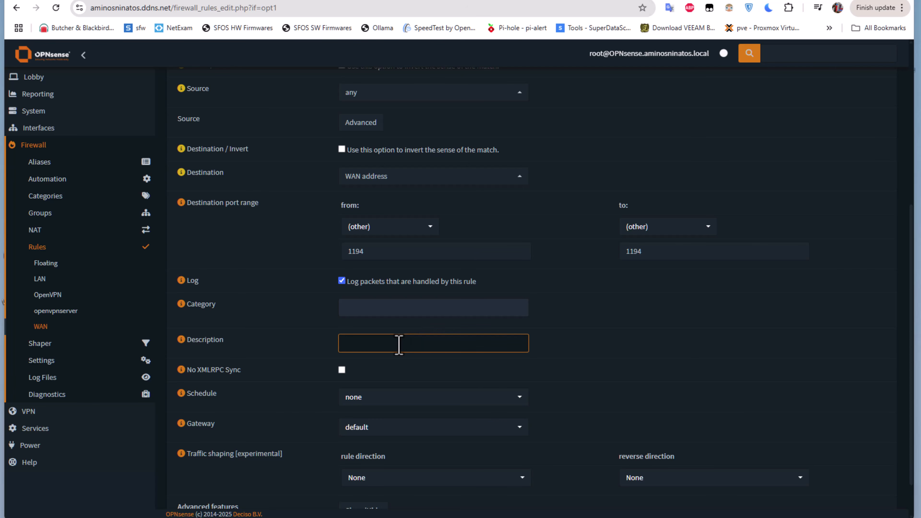
type("ALLOW OPENVPN")
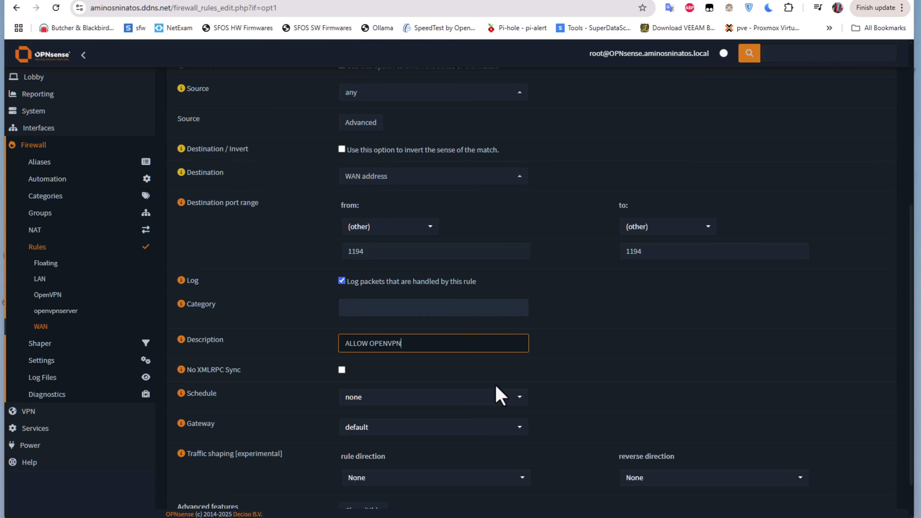
type(" TRAFFIC")
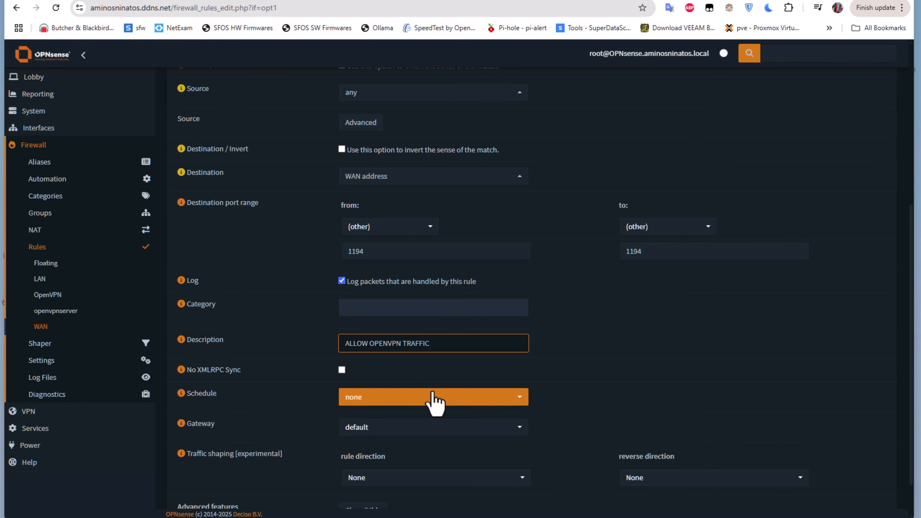
- Save the WAN rule and apply the firewall changes
scroll(426, 392, "down", 1)
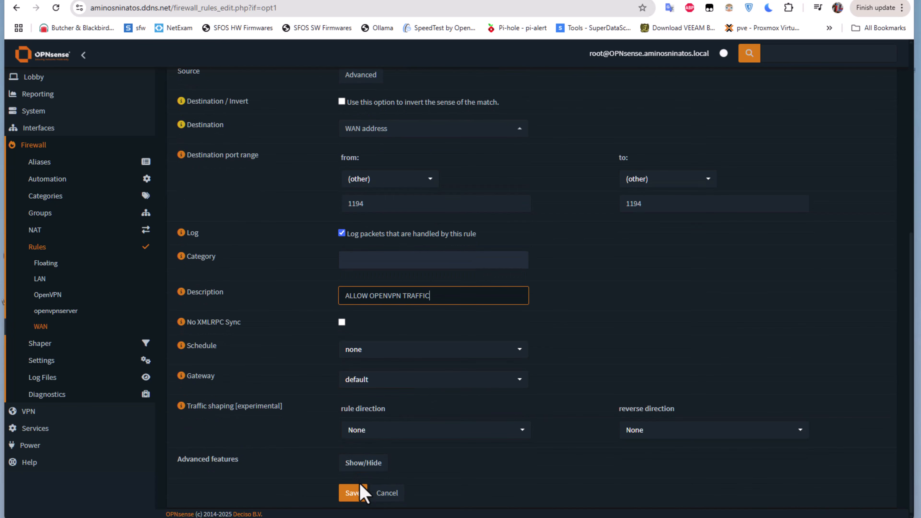
left_click(355, 492)
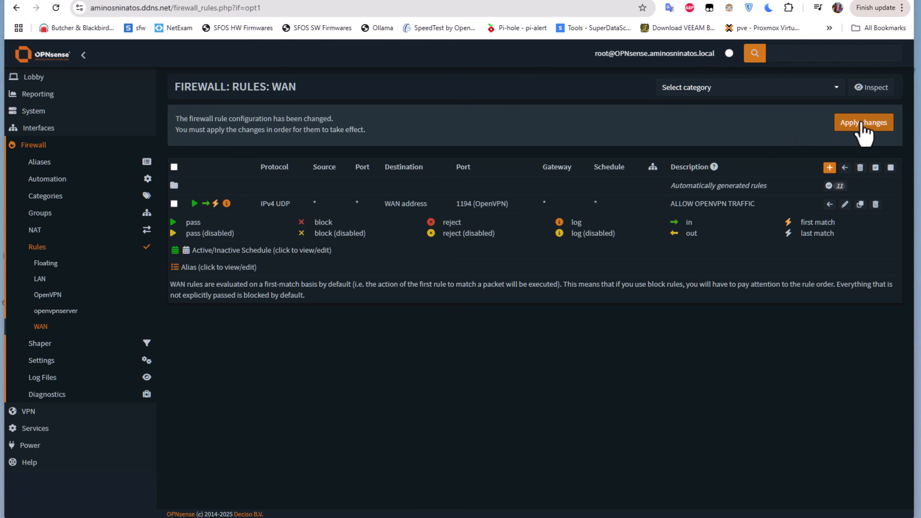
left_click(862, 123)
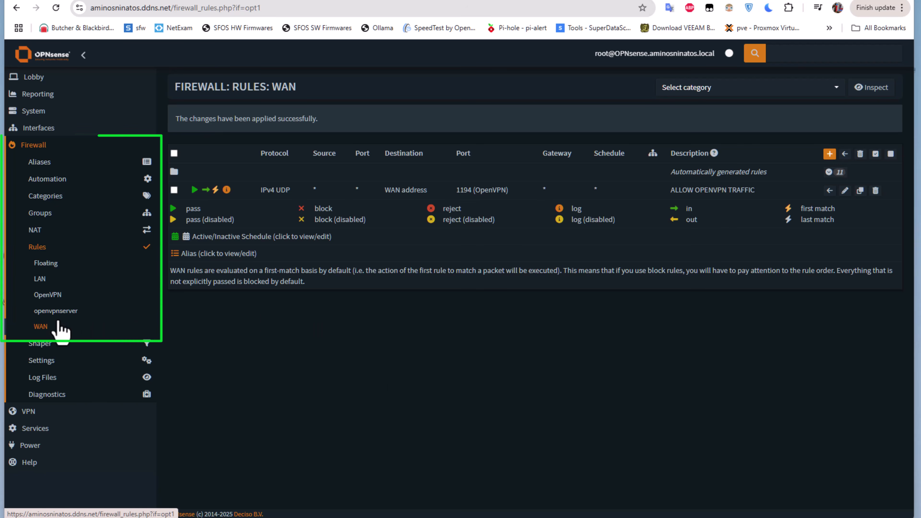
- Add a new firewall rule for the openvpnserver interface and set its source to openvpnserver net
left_click(55, 311)
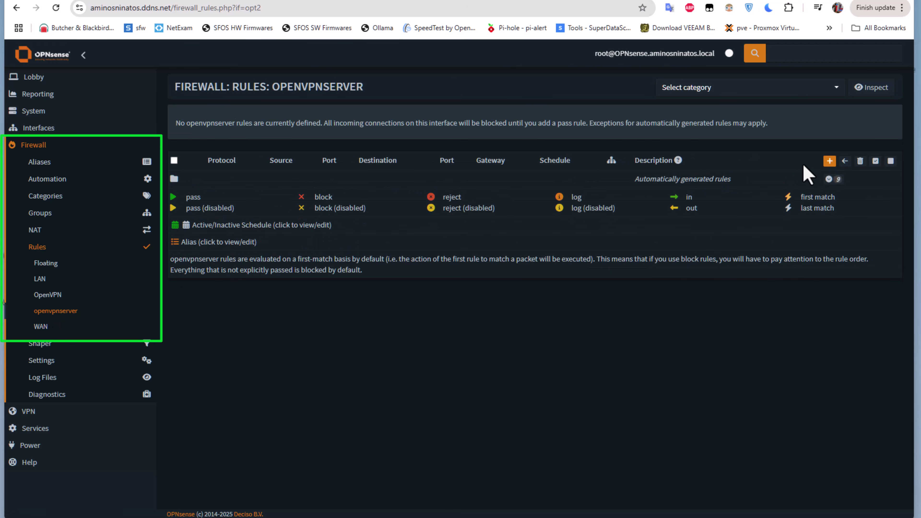
left_click(830, 161)
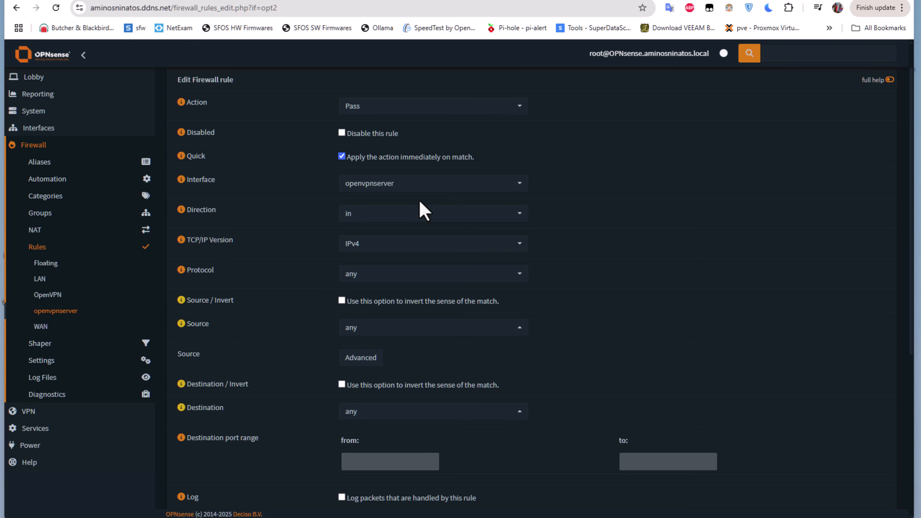
scroll(422, 212, "down", 1)
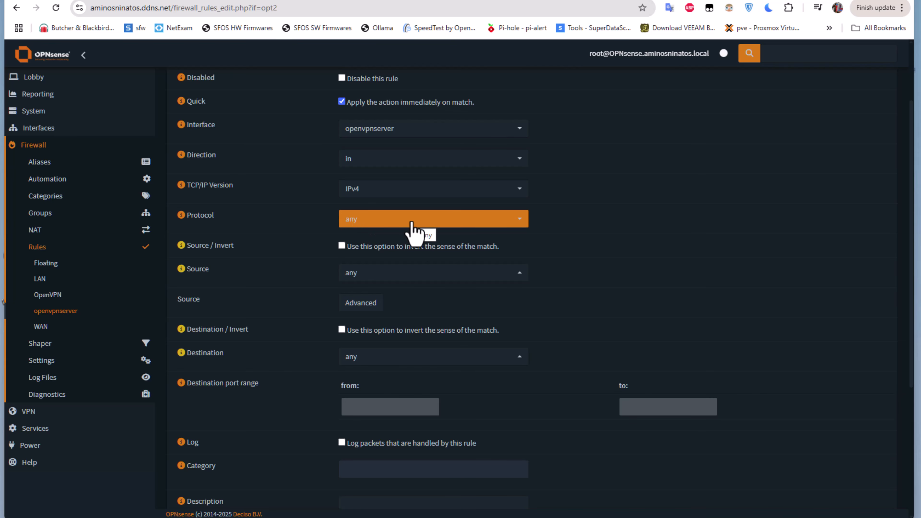
scroll(412, 222, "down", 2)
left_click(465, 168)
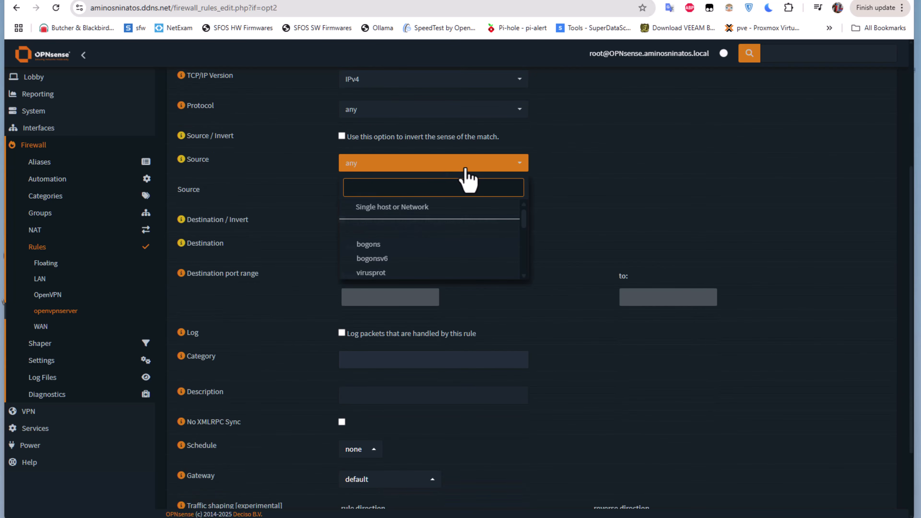
type("ope")
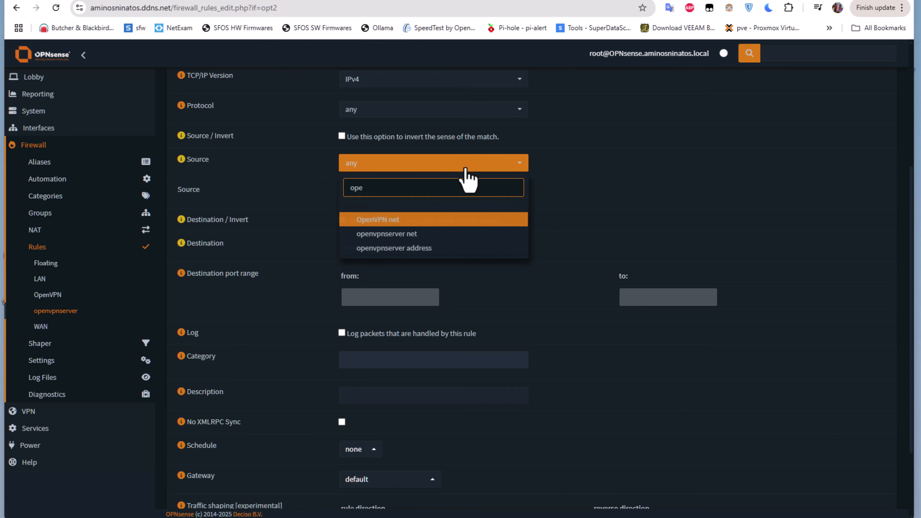
left_click(428, 237)
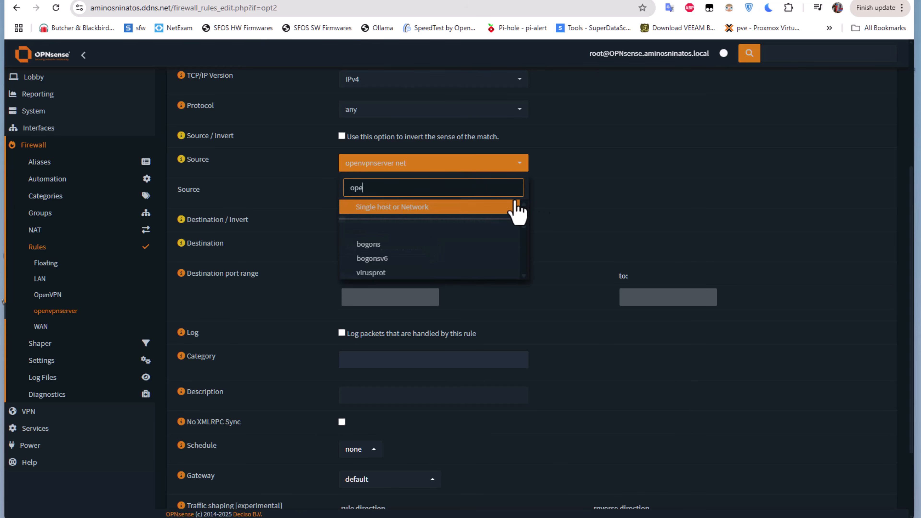
left_click(648, 166)
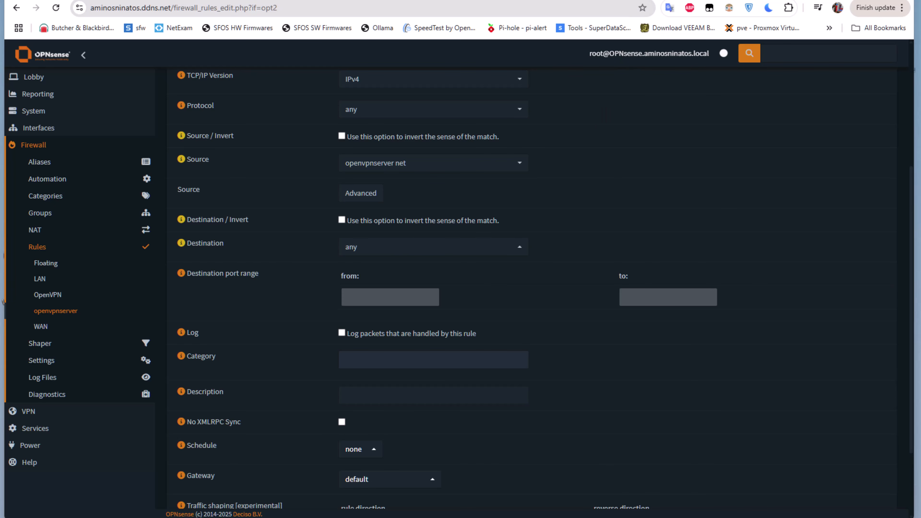
- Give the openvpnserver rule the description ALLOW CLIENTS ACCESS, and save and apply it
scroll(384, 298, "down", 3)
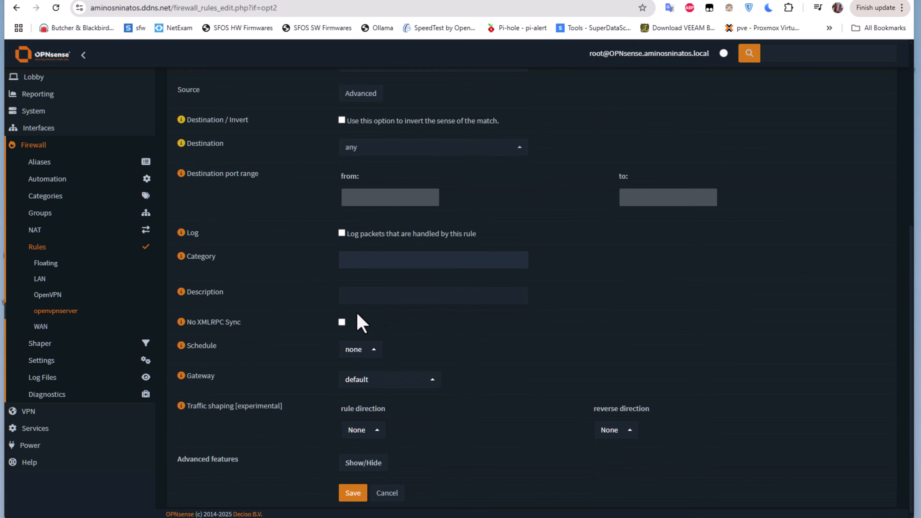
left_click(372, 293)
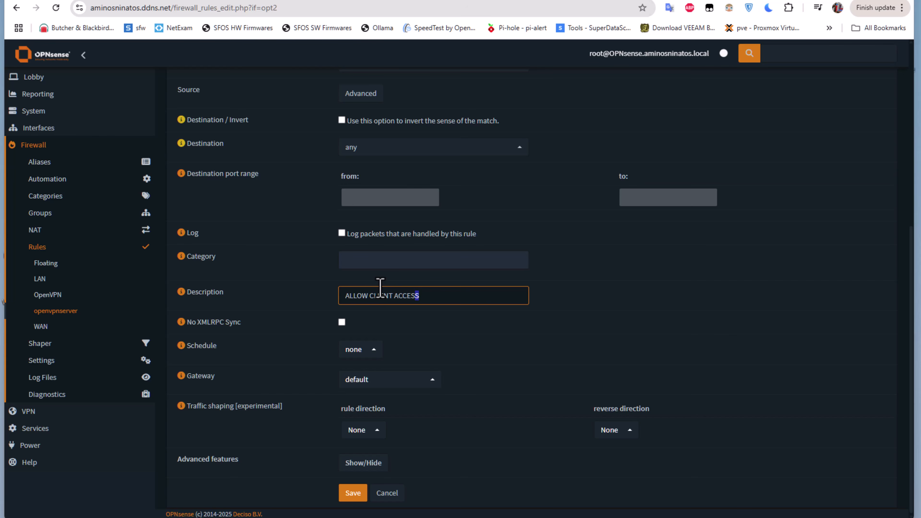
key("Right")
type("S")
scroll(522, 374, "up", 3)
scroll(518, 375, "down", 3)
left_click(348, 495)
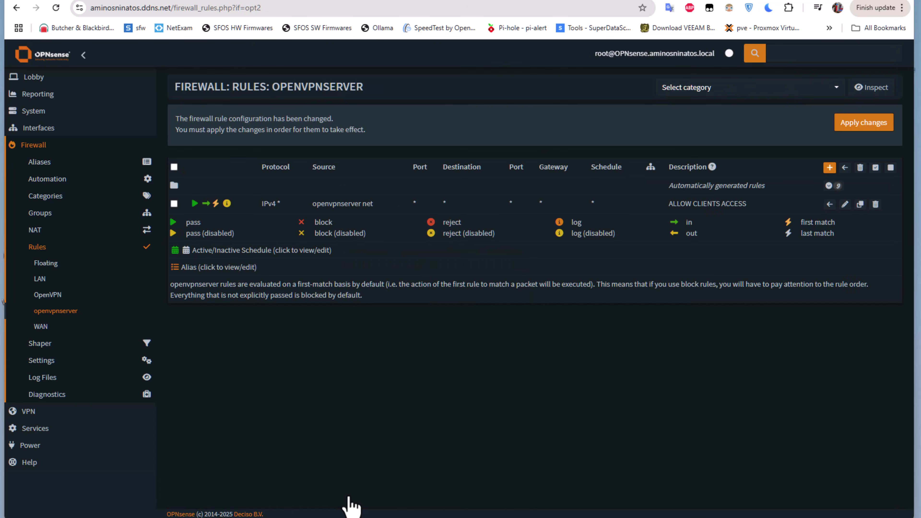
left_click(866, 123)
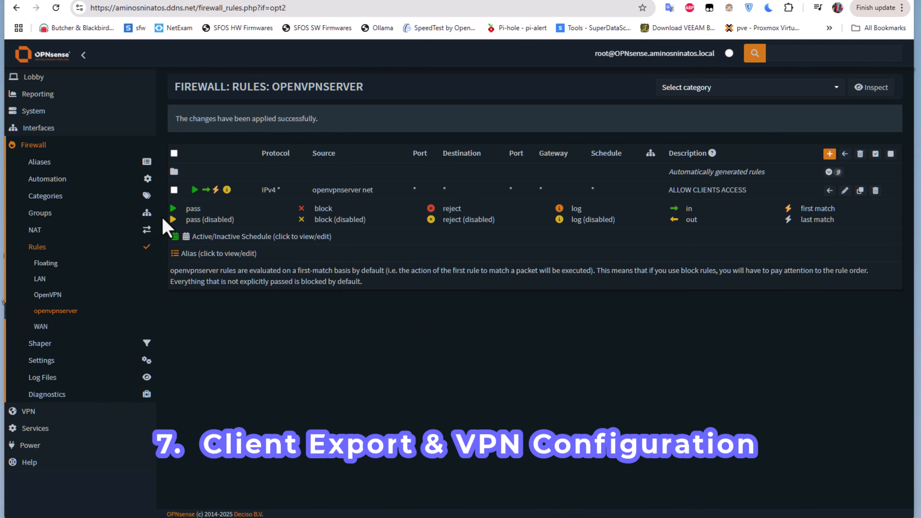
- Open the OpenVPN client export page and set the export type to File Only for the openvpn_server udp:1194 server
left_click(33, 417)
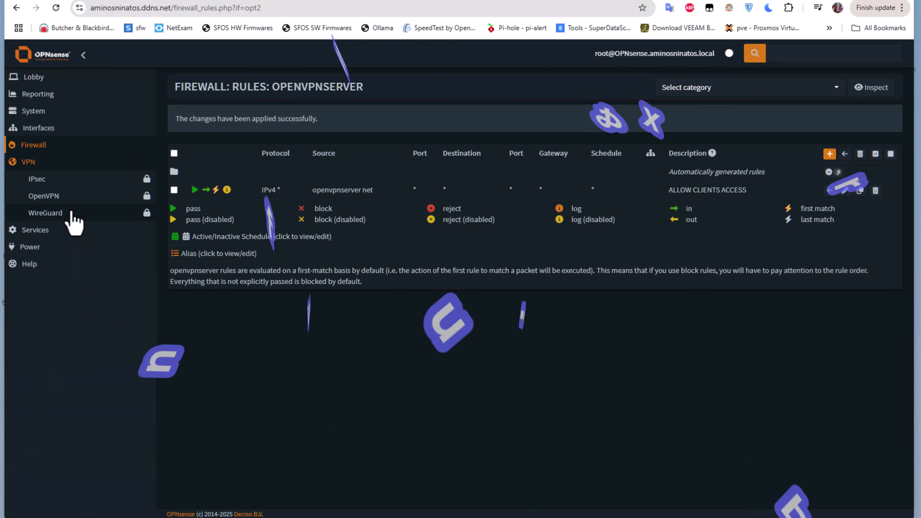
left_click(70, 200)
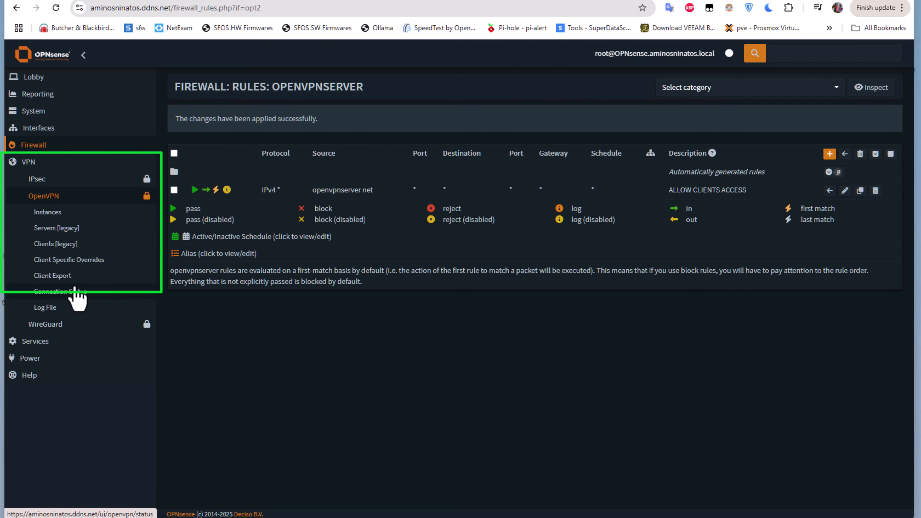
left_click(72, 277)
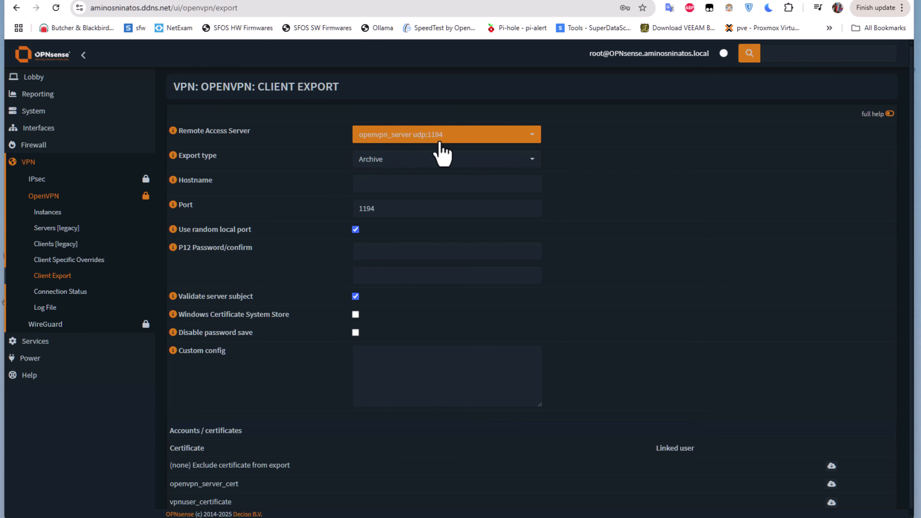
left_click(528, 145)
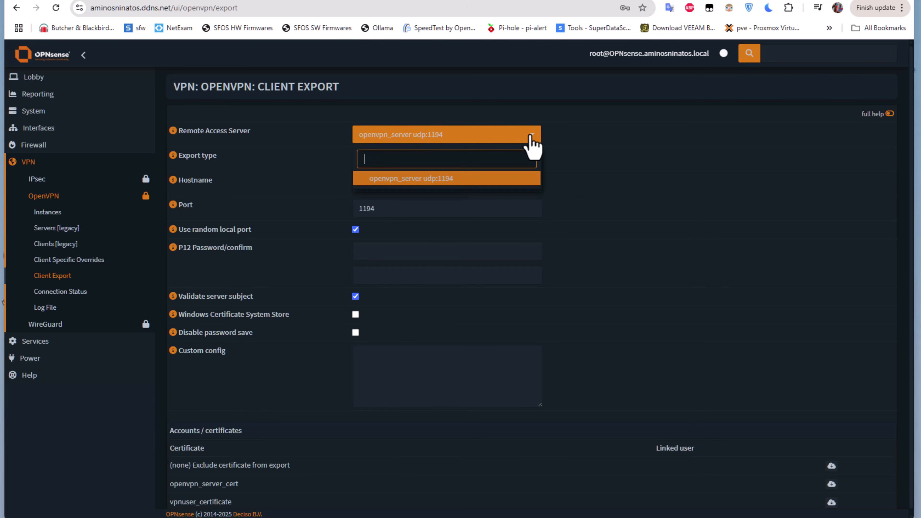
left_click(530, 144)
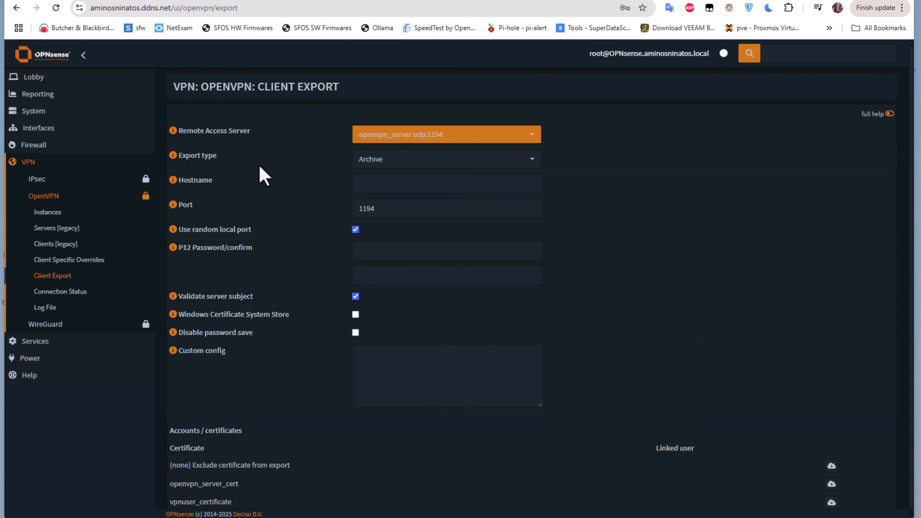
left_click(517, 166)
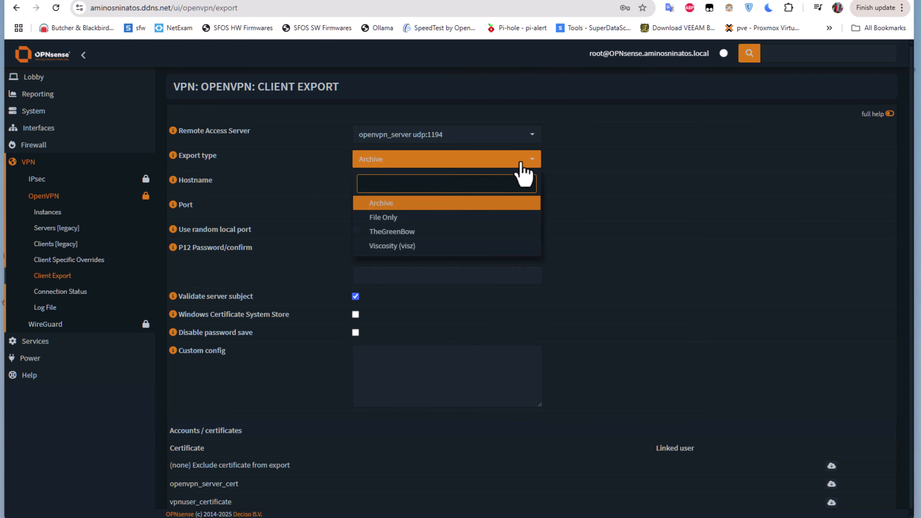
left_click(428, 218)
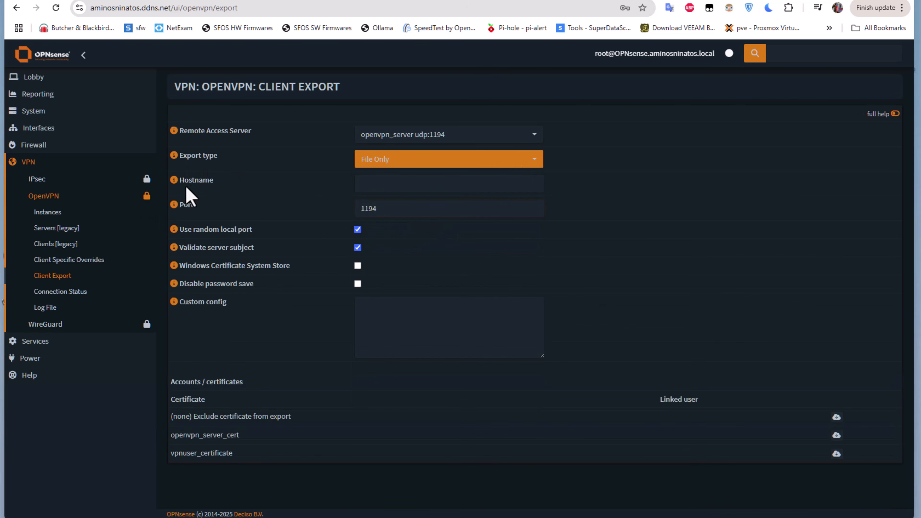
- Set the export hostname to aminosninatos.ddns.net and download the client configuration for vpnuser_certificate
left_click(374, 187)
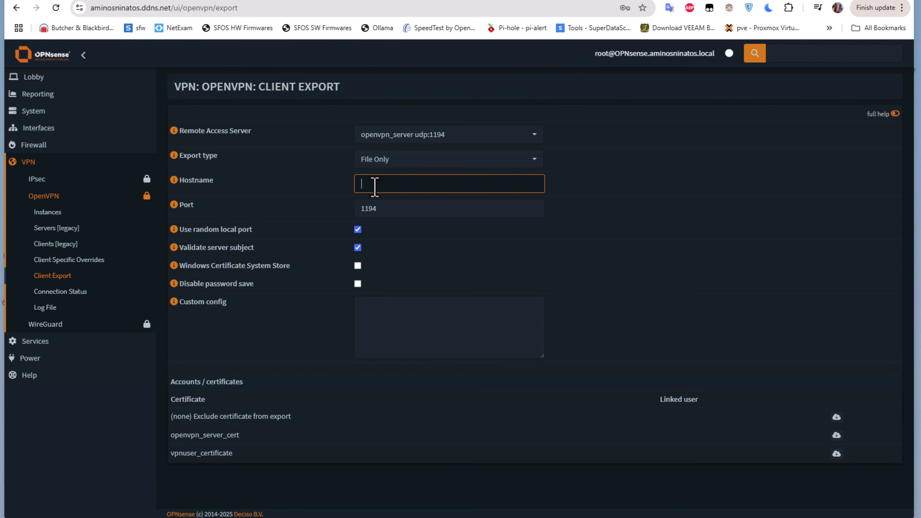
type("aminosninatos.ddns.net")
left_click(372, 211)
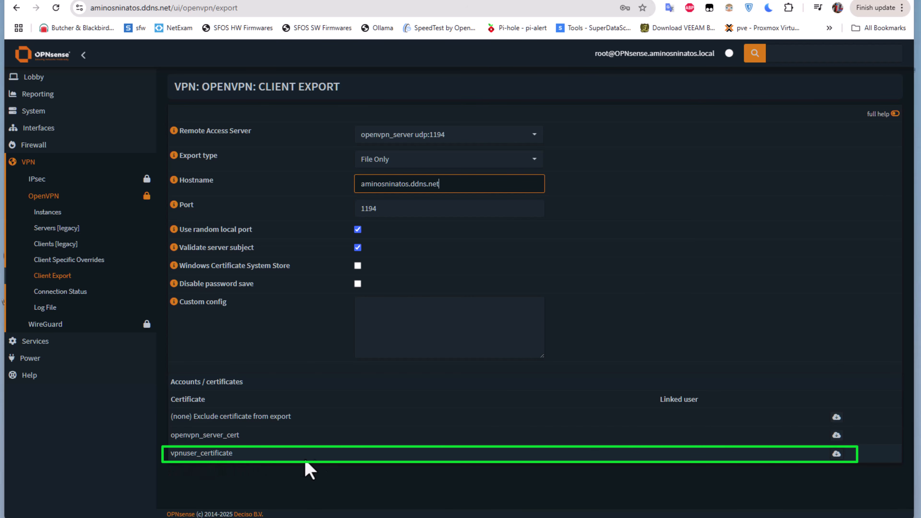
left_click(837, 455)
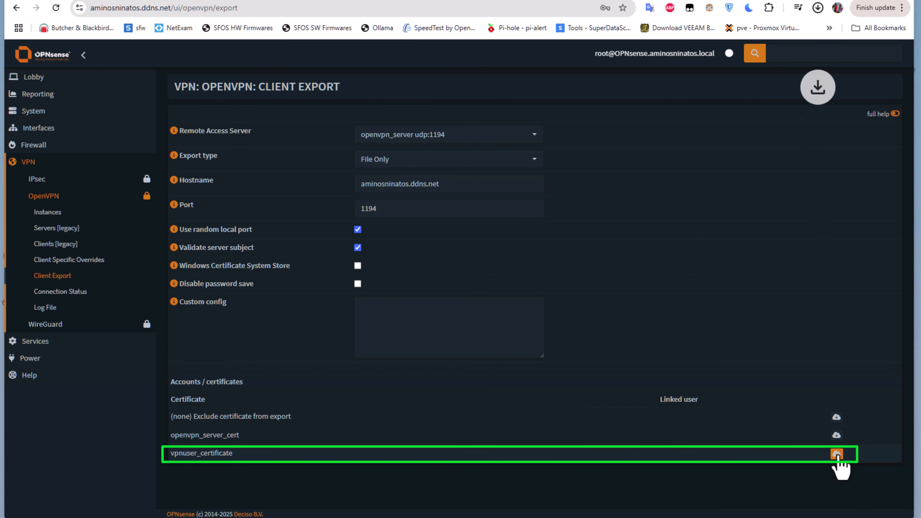
- Open the downloaded openvpn_server_vpnuser_certificate.ovpn from its folder and import it as a profile in OpenVPN Connect
mouse_move(749, 59)
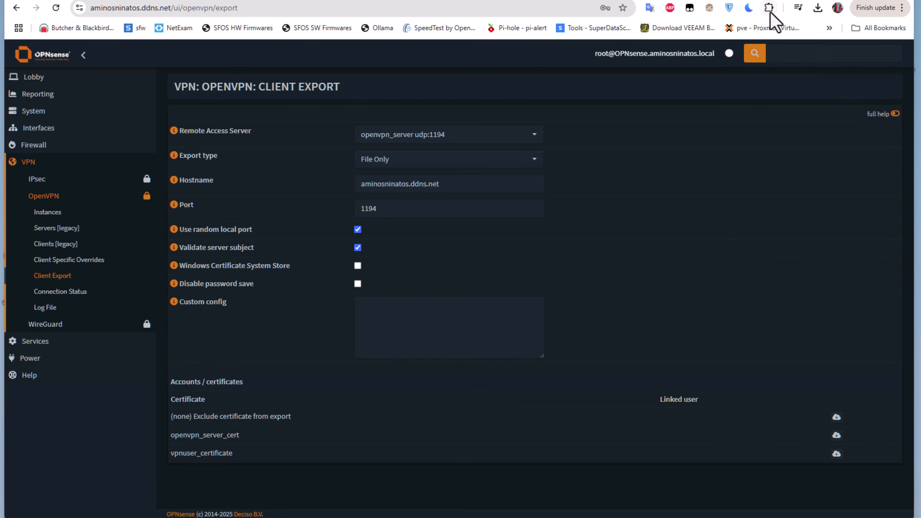
left_click(817, 8)
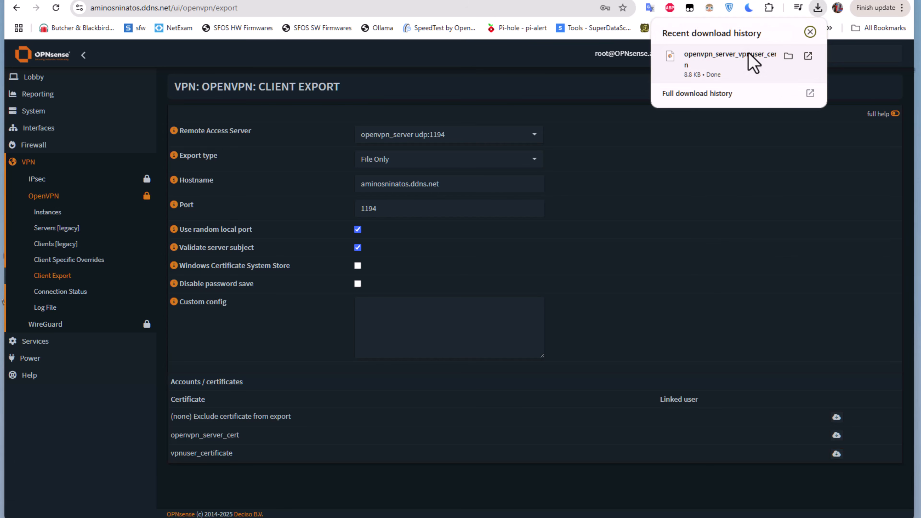
left_click(788, 55)
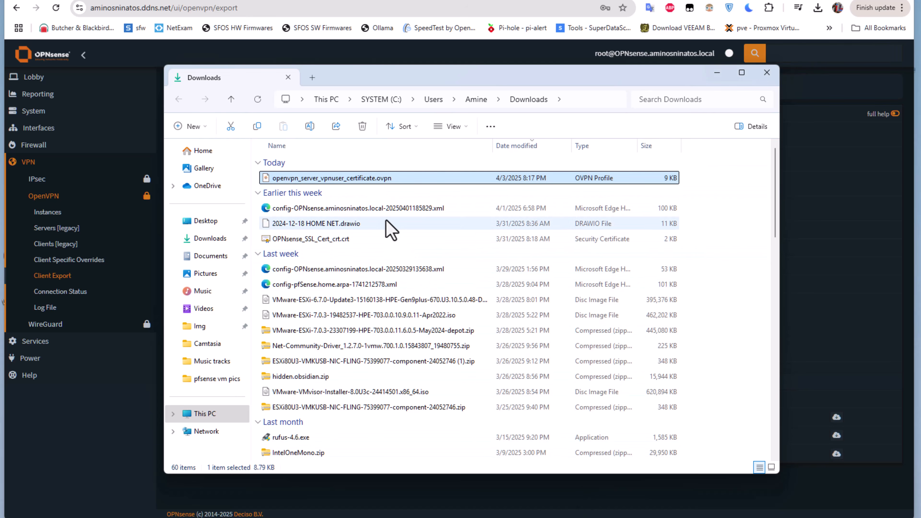
double_click(373, 178)
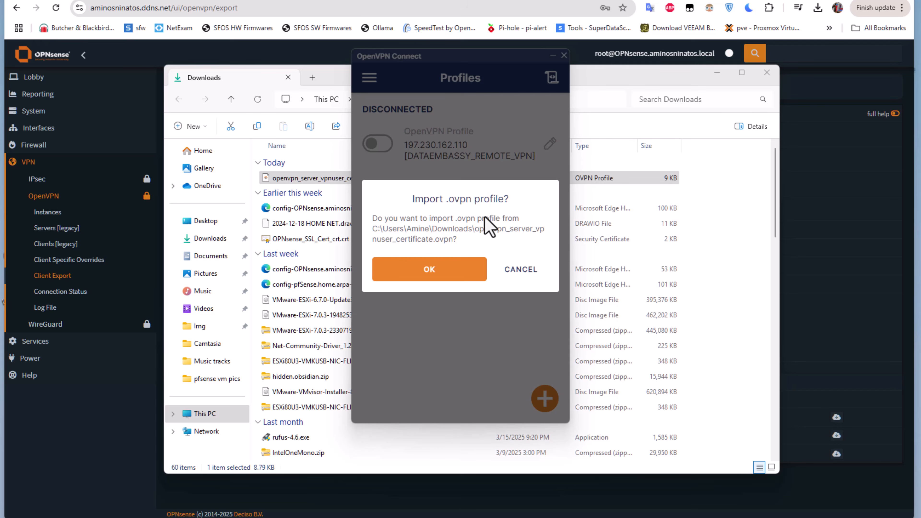
left_click(453, 272)
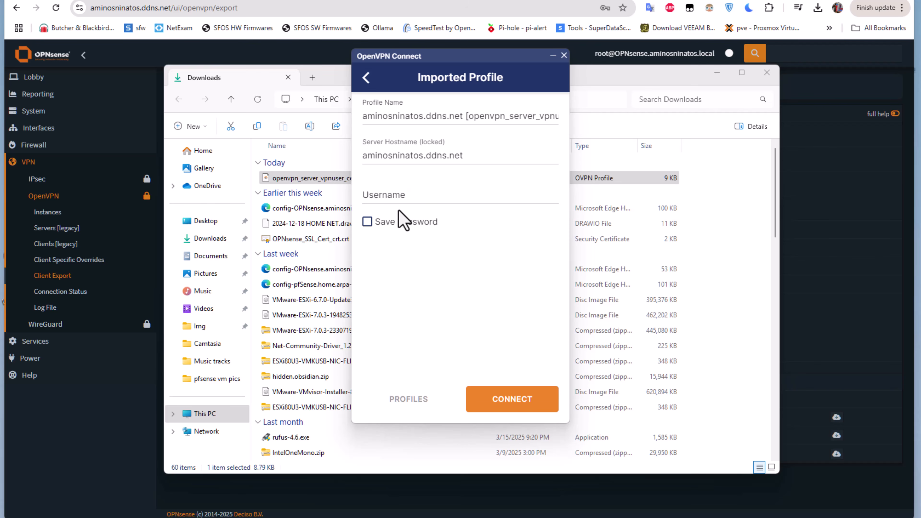
- Enter the username vpnuser for the imported profile, enable password saving and start filling in the account password
left_click(386, 195)
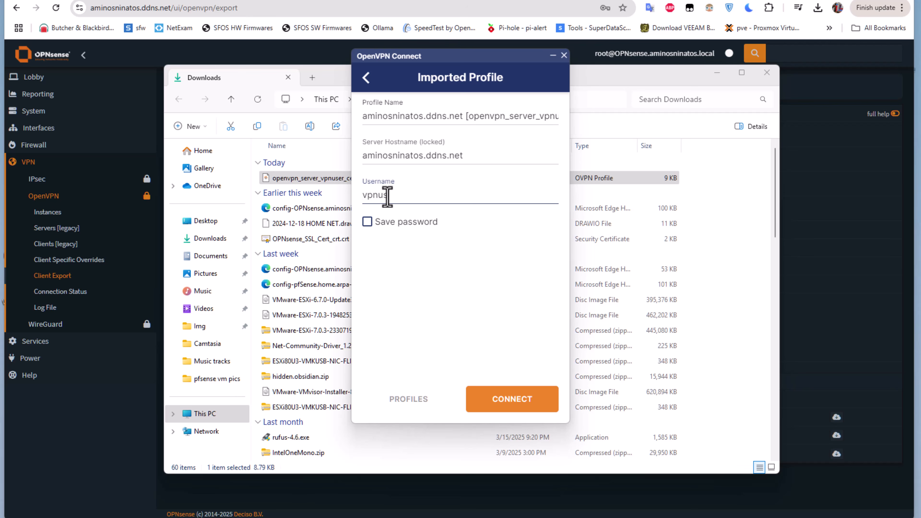
left_click(367, 222)
left_click(387, 259)
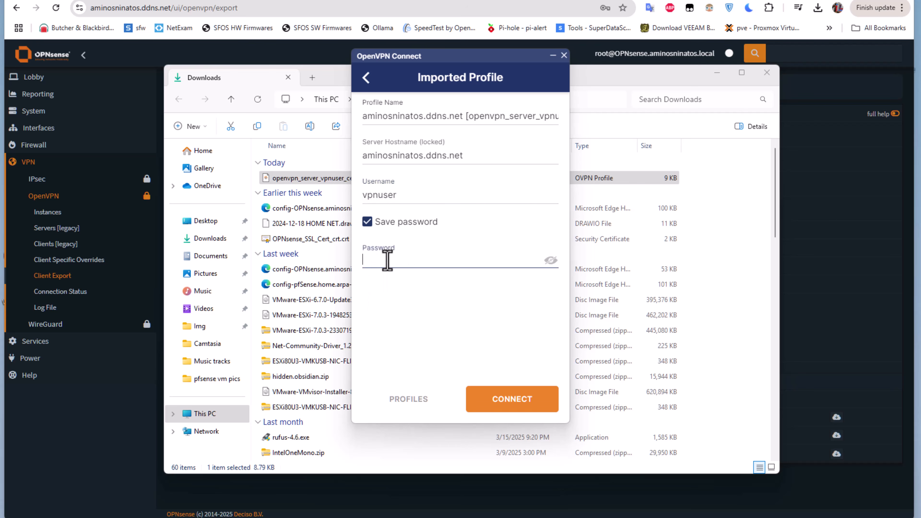